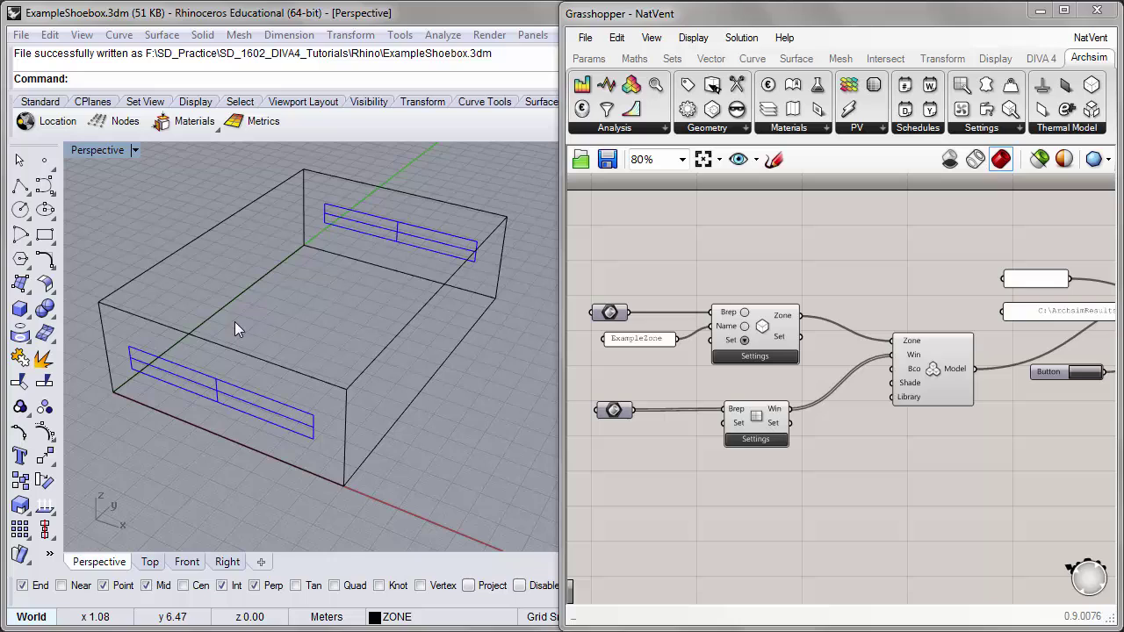
- Temporarily preview the zone's Brep geometry in the viewport to check the referenced volume, and hide it again
scroll(898, 416, "down", 1)
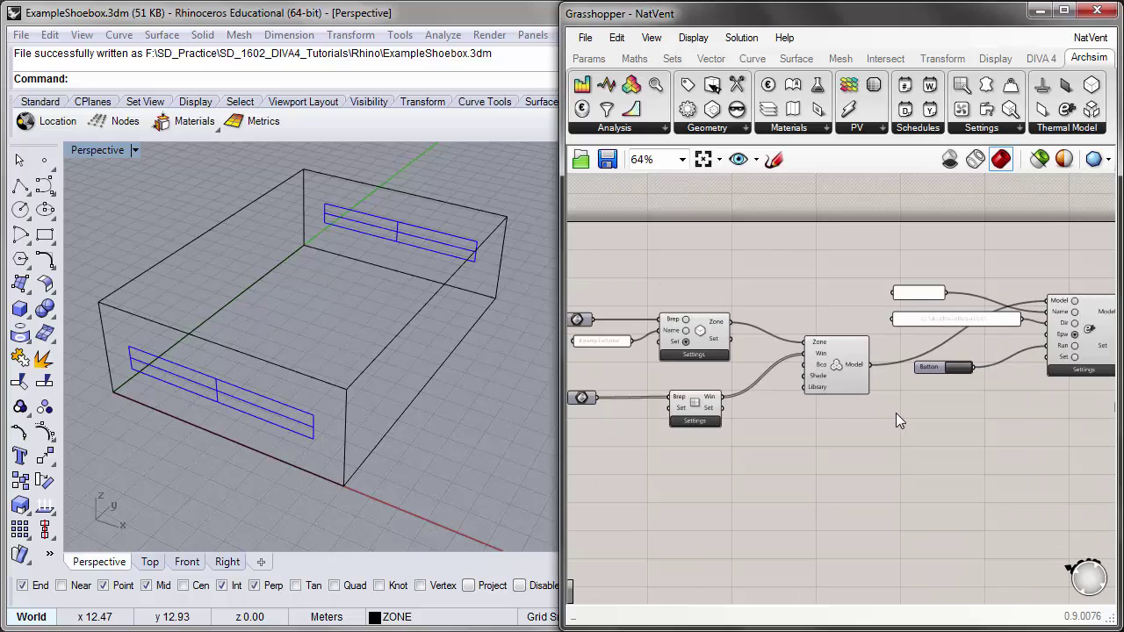
scroll(735, 361, "down", 1)
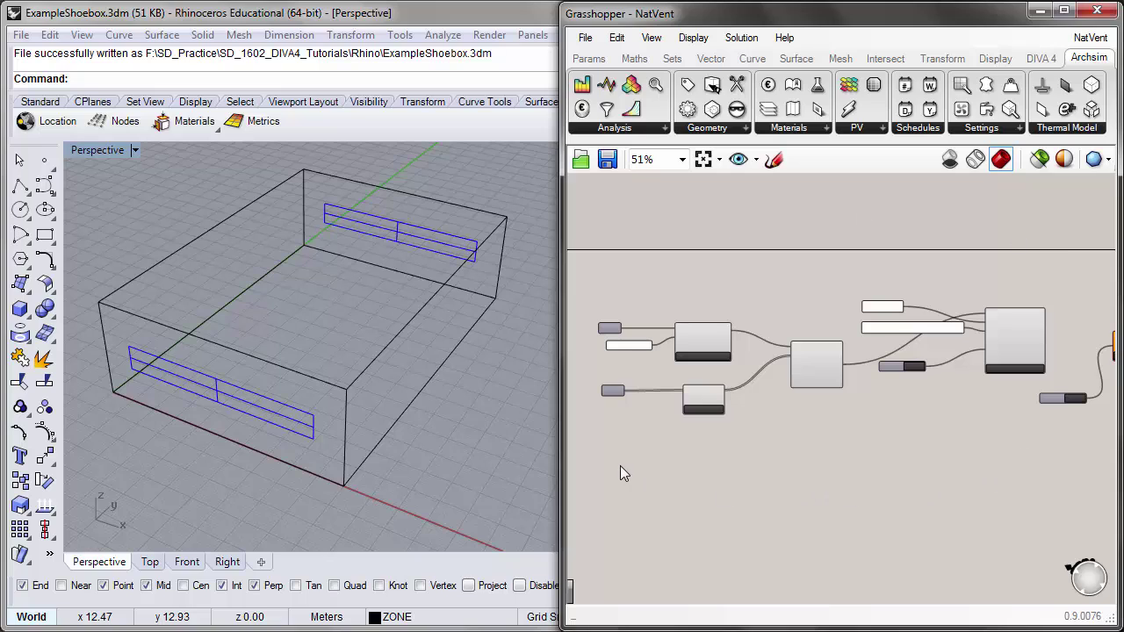
scroll(645, 459, "up", 1)
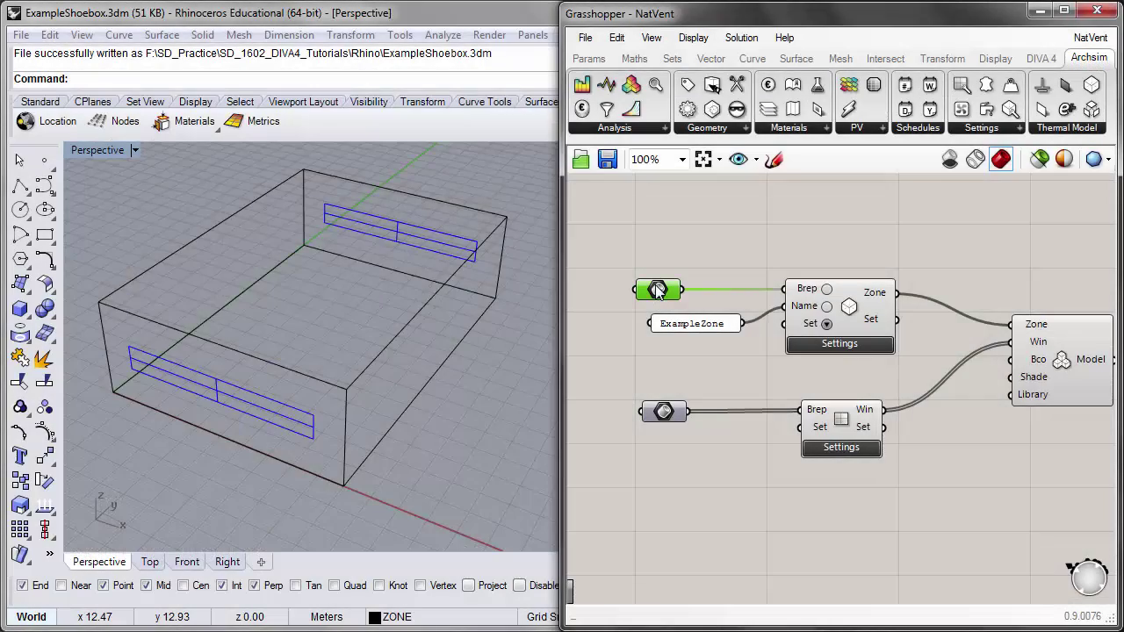
right_click(657, 291)
left_click(707, 320)
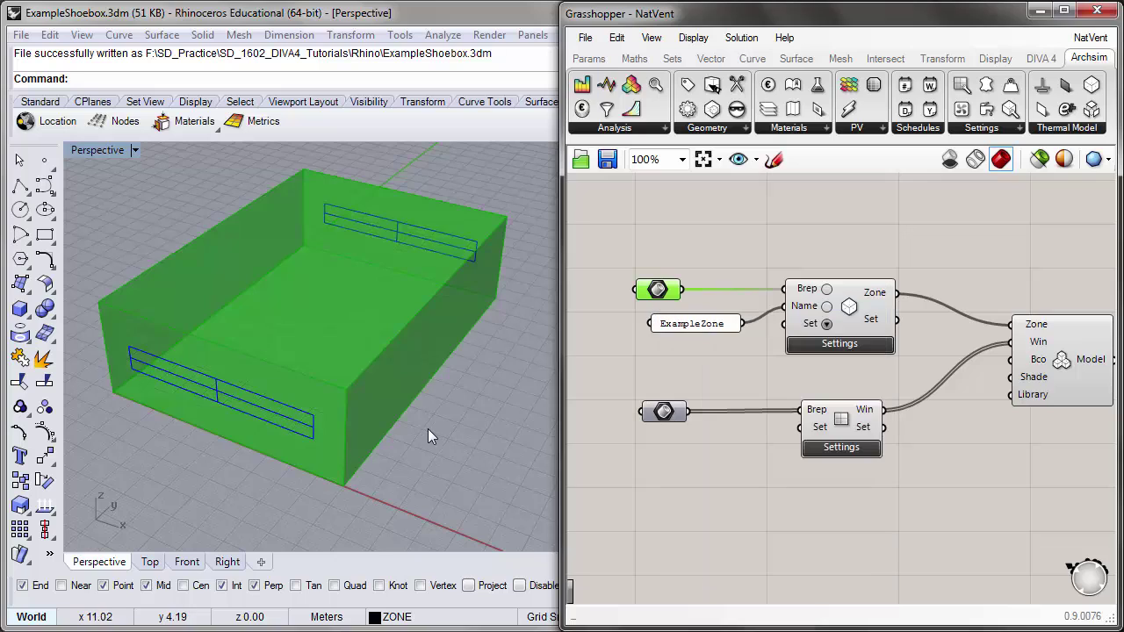
left_click(709, 291)
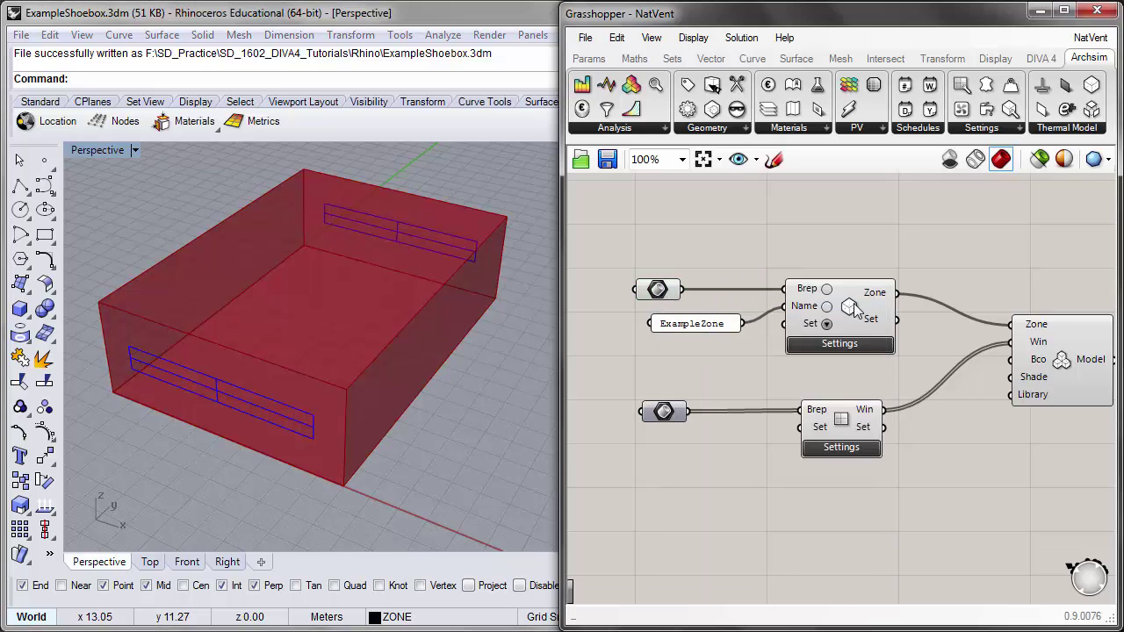
right_click(665, 292)
left_click(716, 319)
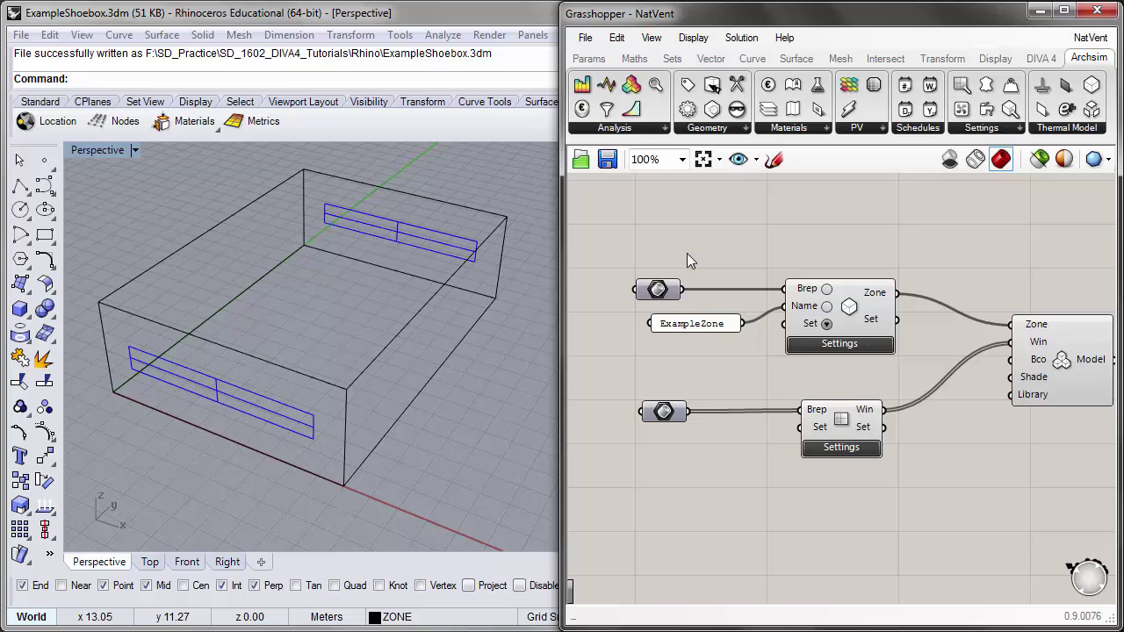
- Temporarily preview the Brep geometry feeding the window component to check the referenced window surfaces, and hide it again
right_click(676, 401)
left_click(746, 379)
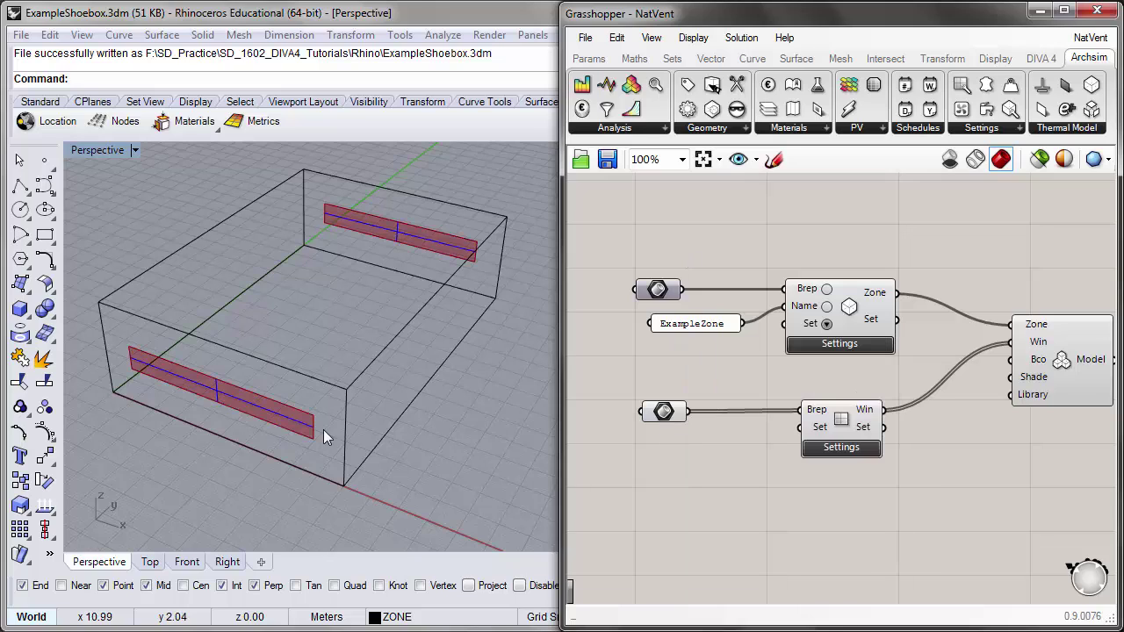
right_click(663, 410)
left_click(711, 378)
- Review the zone component's loads, conditioning, ventilation and construction settings, and close them without changes
scroll(798, 379, "up", 1)
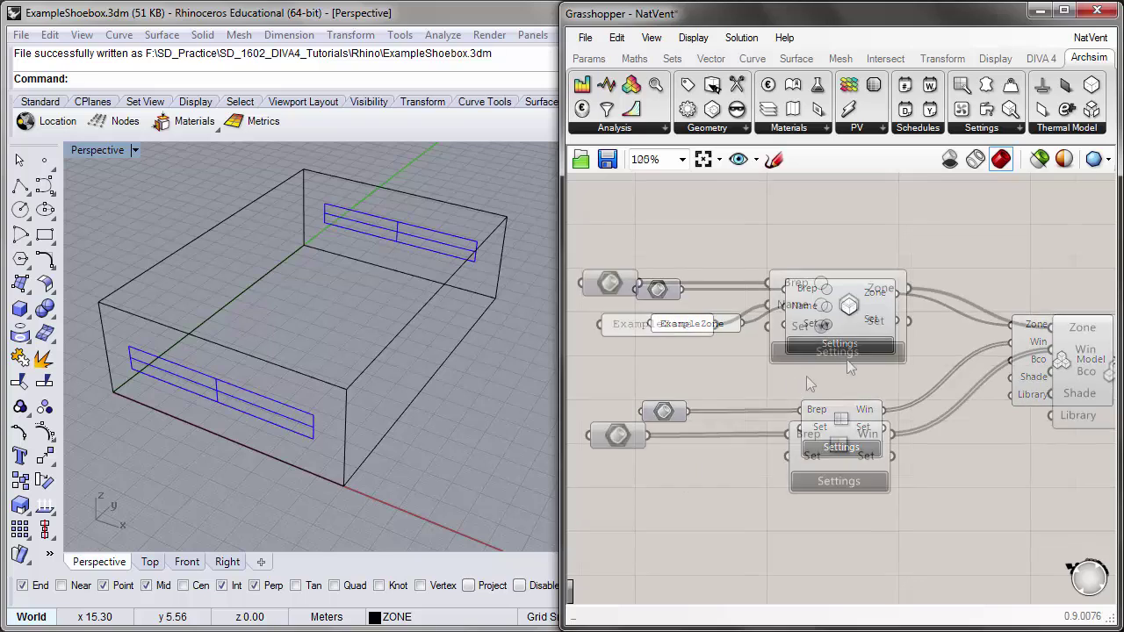
left_click(847, 352)
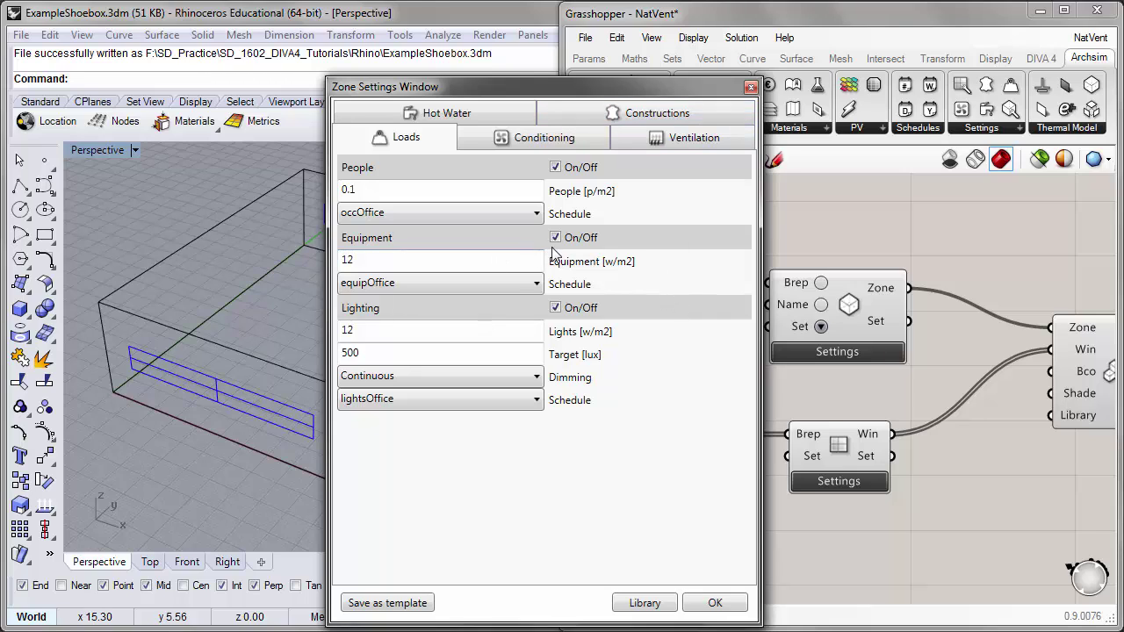
left_click(553, 141)
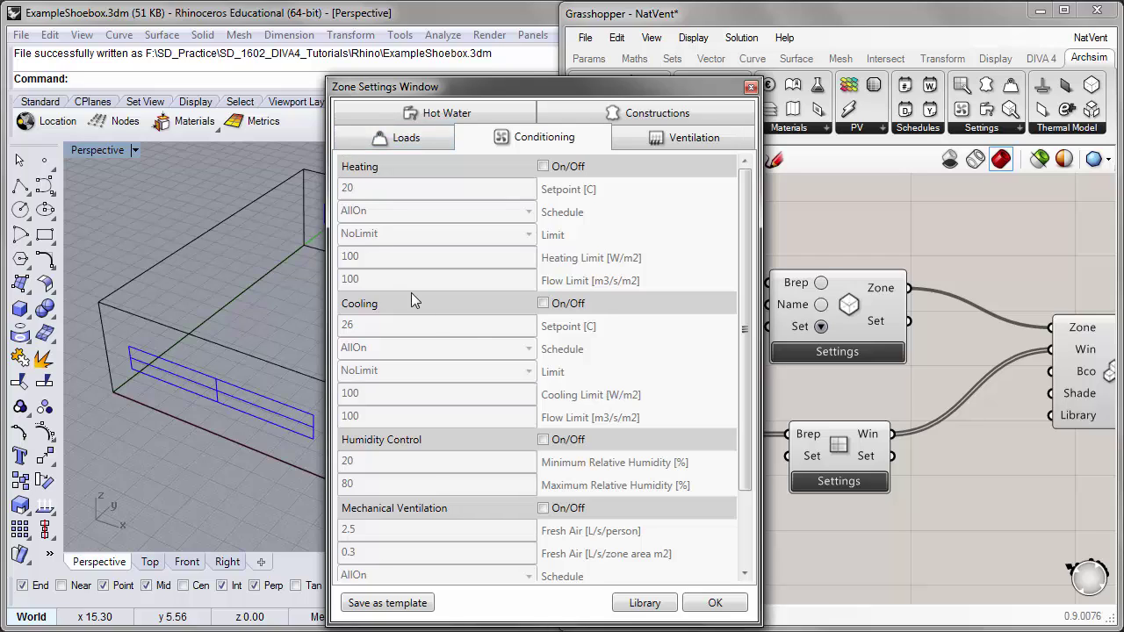
left_click_drag(654, 87, 654, 59)
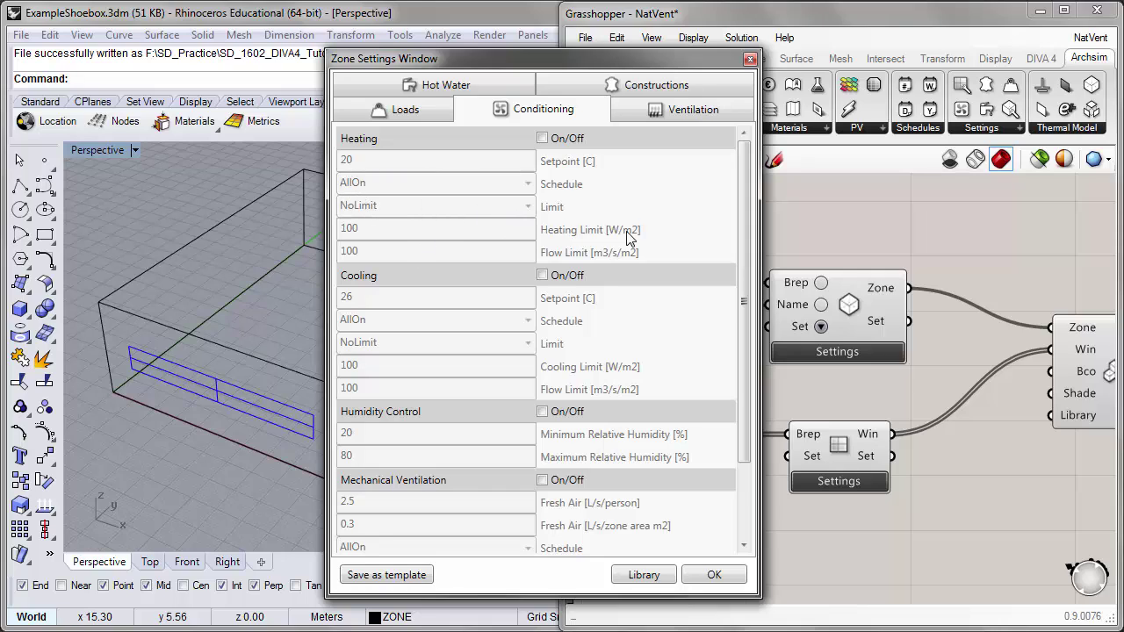
left_click(651, 116)
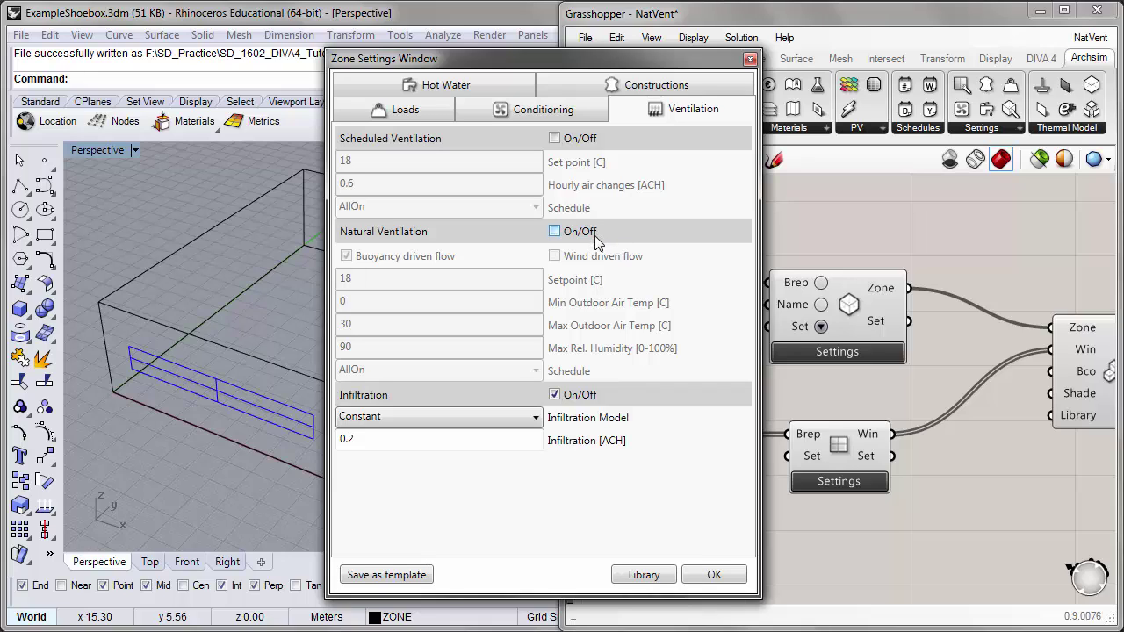
left_click(598, 88)
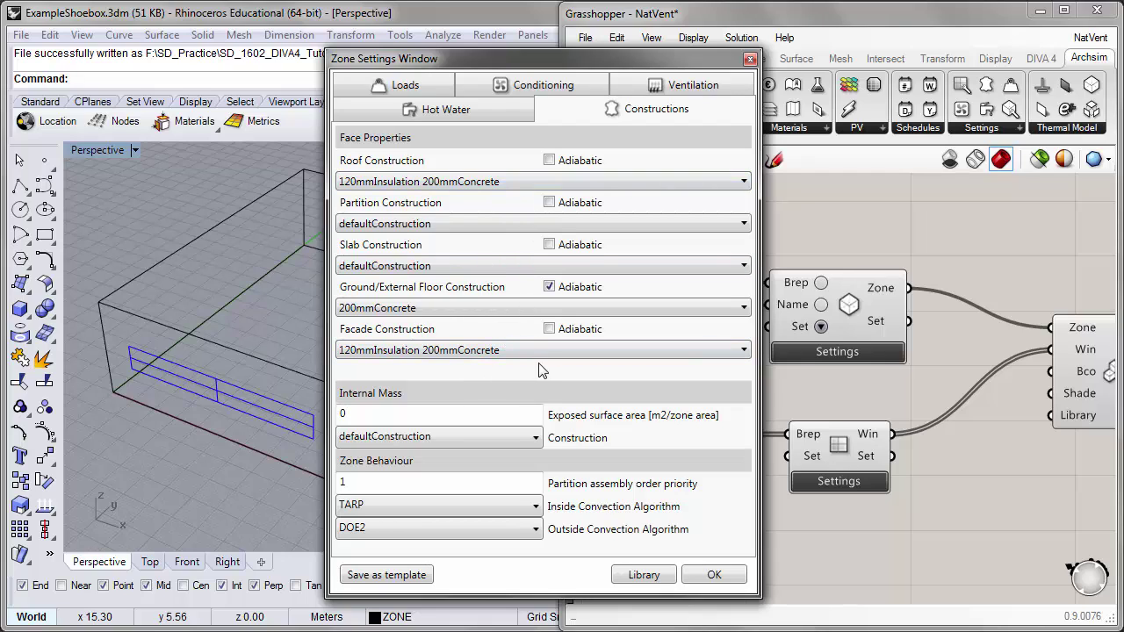
left_click(721, 576)
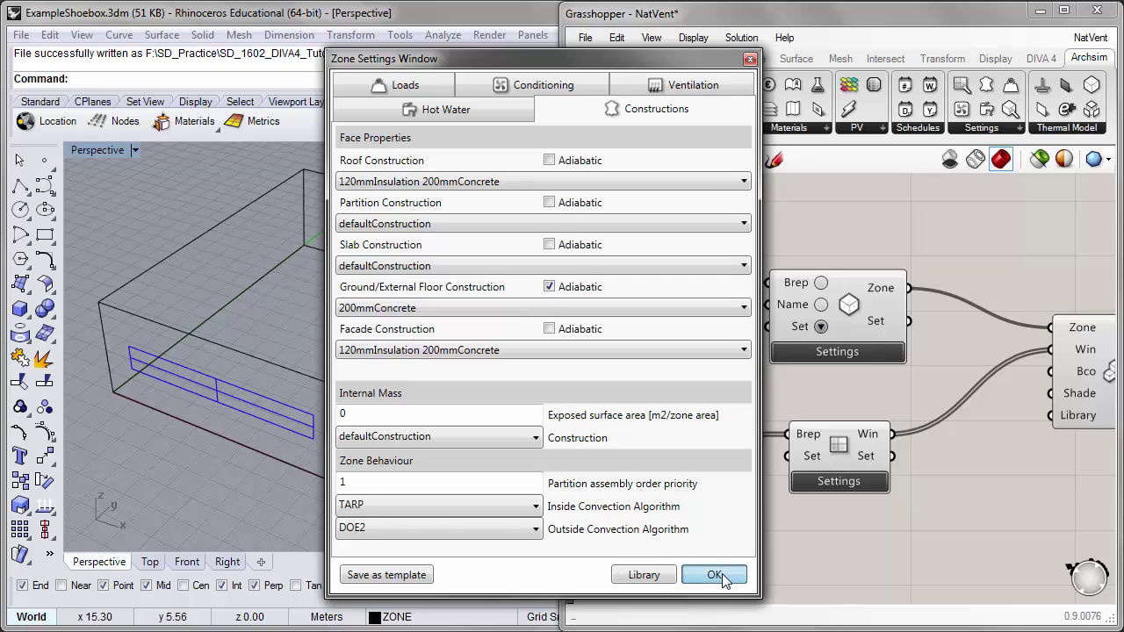
- Review the window component's glazing, frame, shading and ventilation settings, and close them without changes
left_click(838, 483)
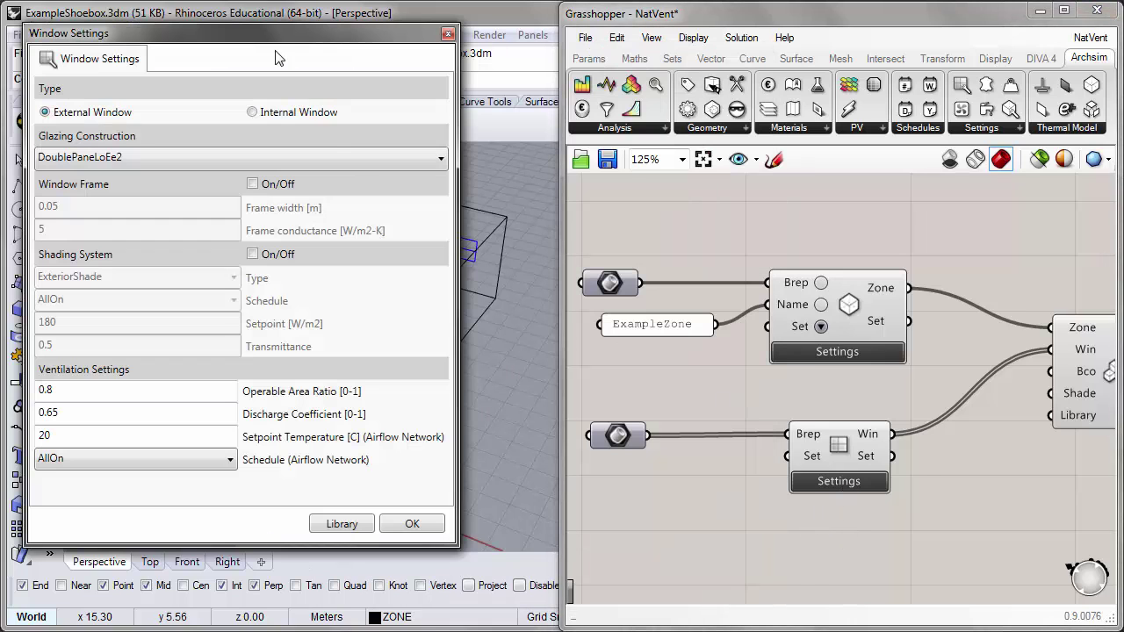
left_click_drag(260, 45, 430, 50)
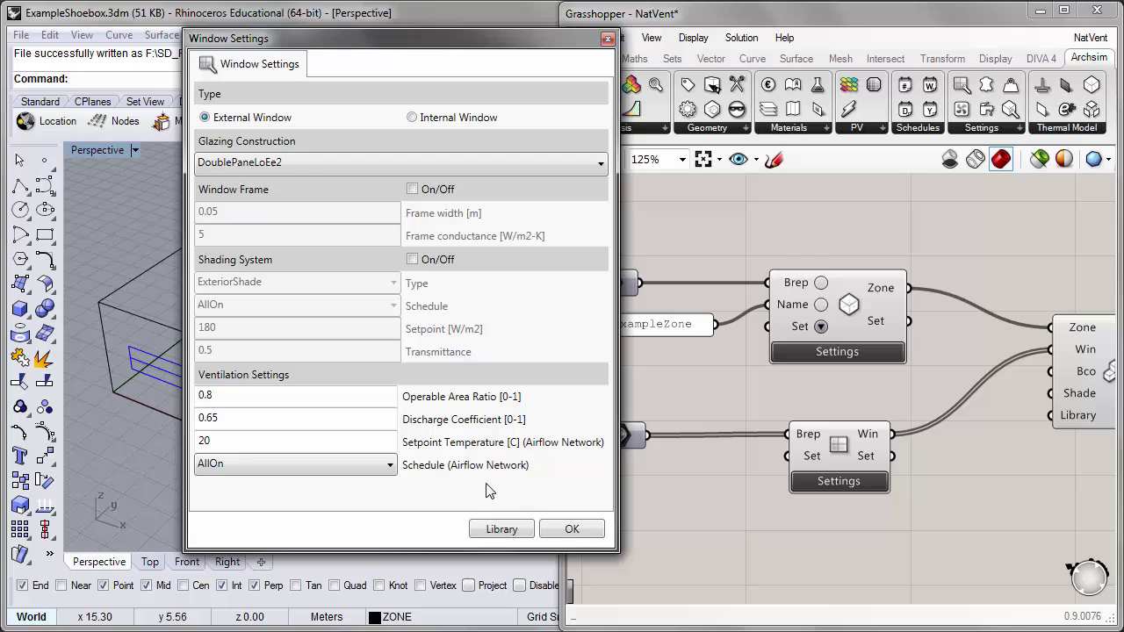
left_click(572, 529)
- Name the simulation run Baseline and set its results directory to C:\ArchsimResults\NatVent
right_click_drag(957, 523, 903, 502)
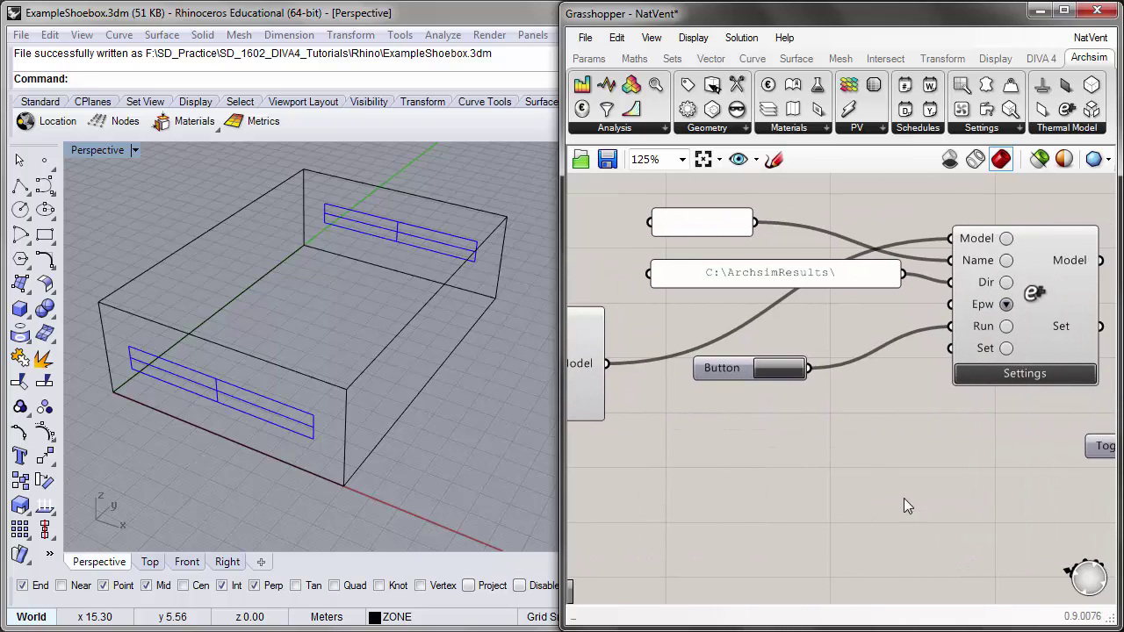
double_click(672, 222)
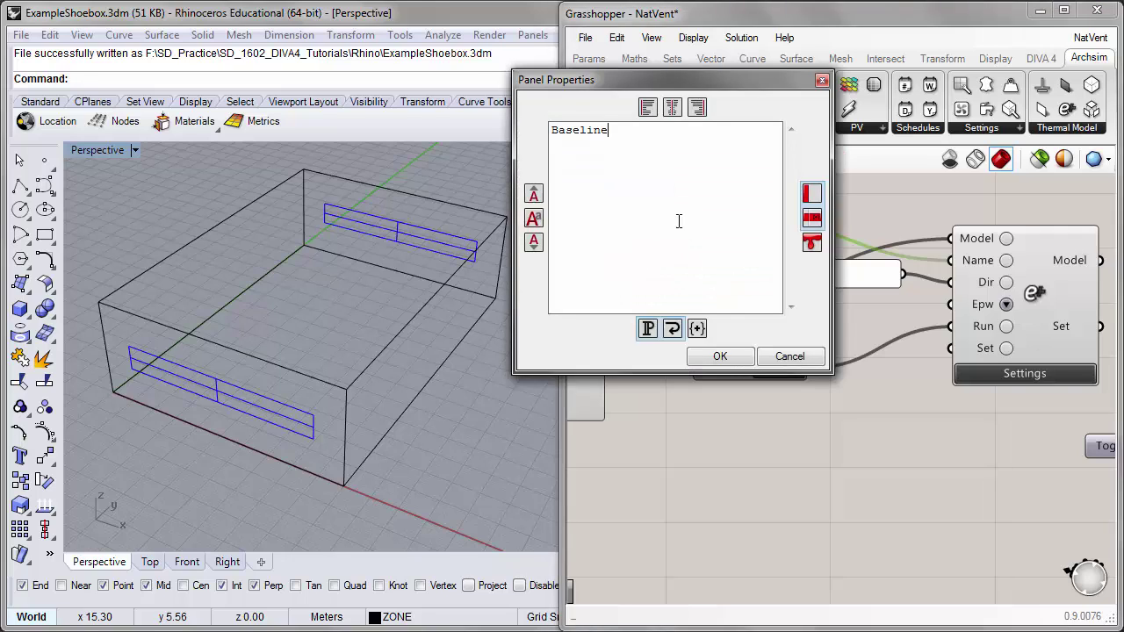
left_click(728, 362)
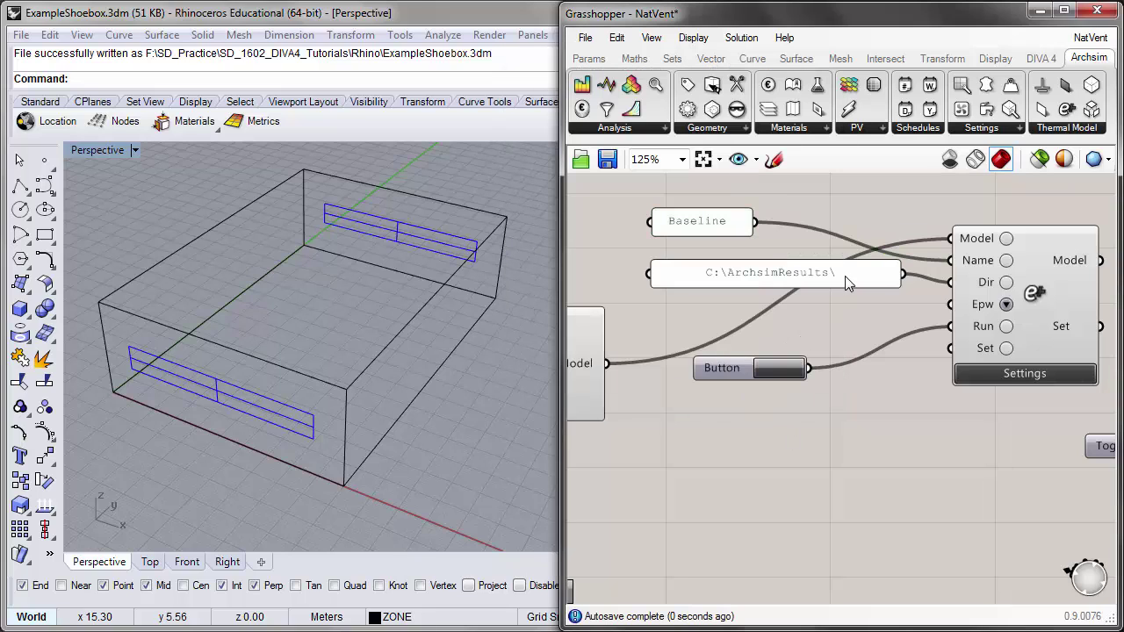
double_click(844, 276)
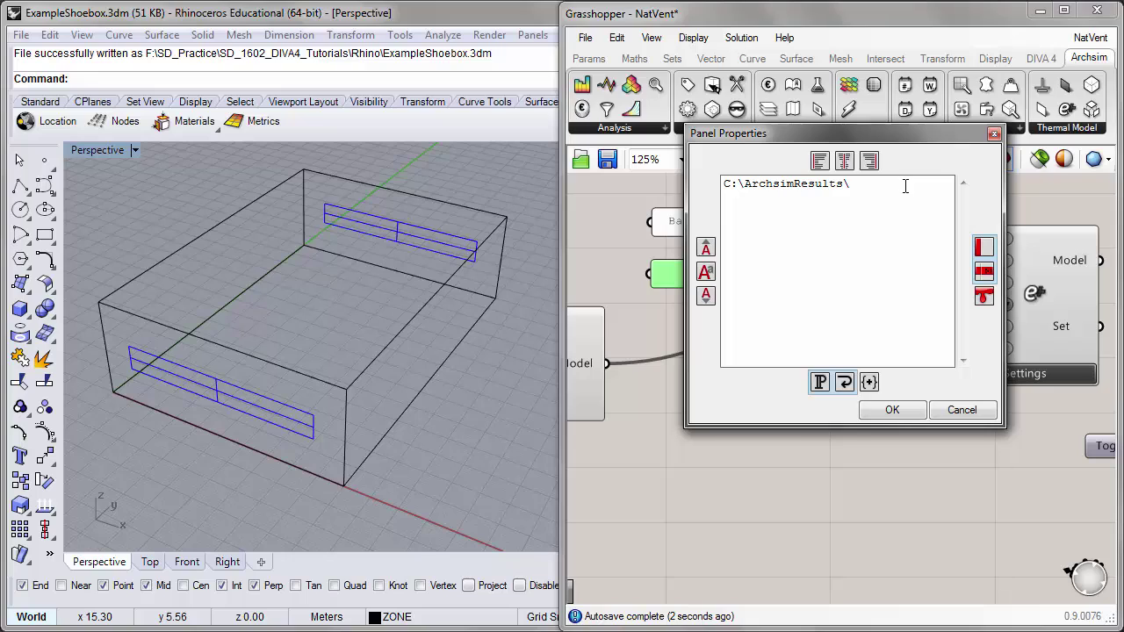
type("NatVent")
left_click(892, 410)
- Check which EPW weather file is selected on the EnergyPlus simulation component, keeping the current choice
right_click_drag(924, 509, 673, 467)
left_click(755, 264)
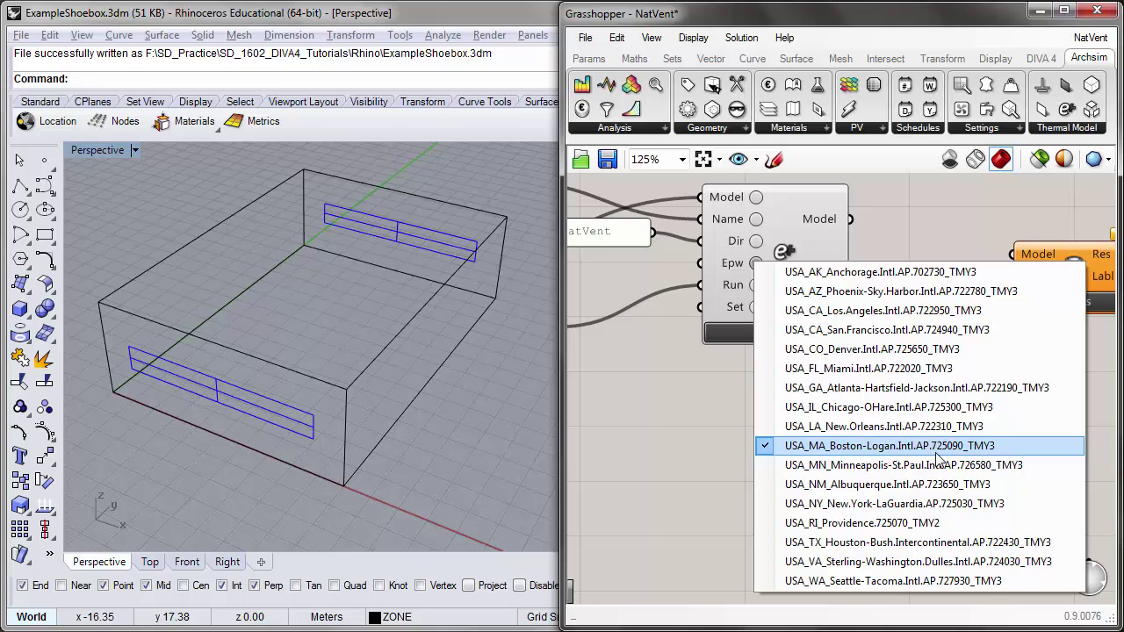
left_click(651, 445)
- Set the EnergyPlus run period to start on Aug 1 and end on Aug 7
right_click_drag(640, 410, 647, 387)
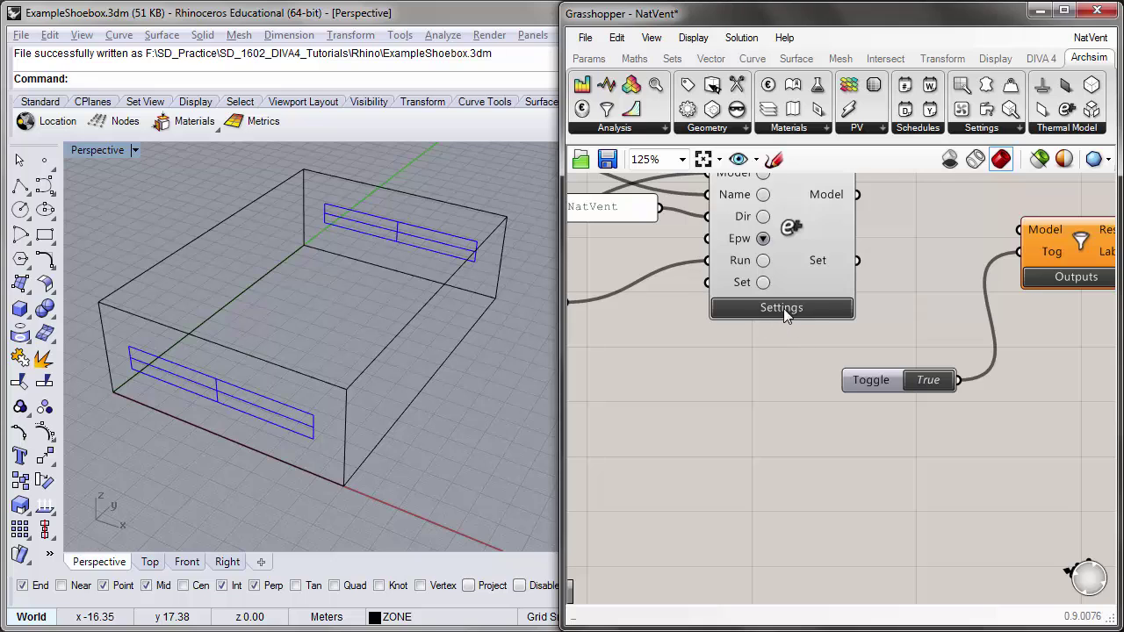
left_click(781, 308)
left_click_drag(418, 98, 769, 71)
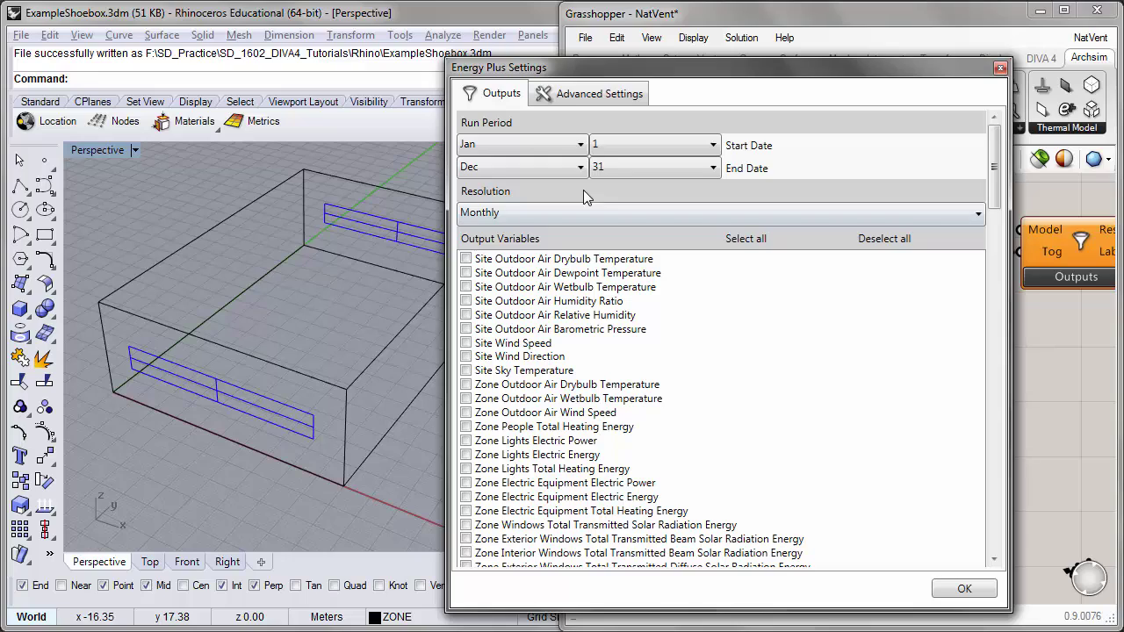
left_click(542, 144)
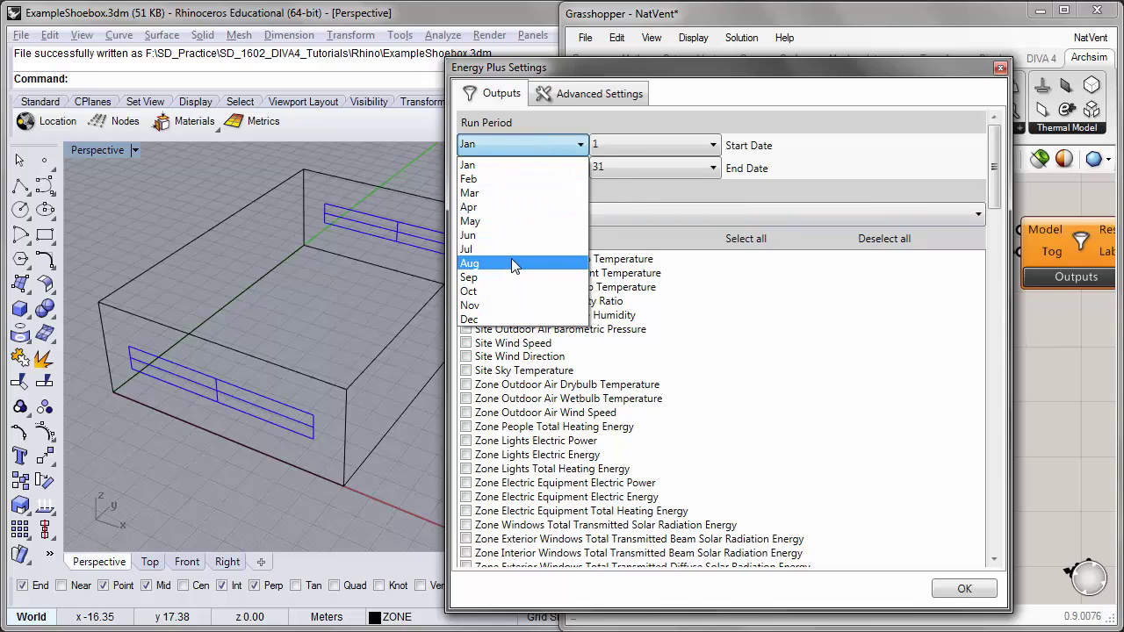
left_click(511, 258)
left_click(558, 165)
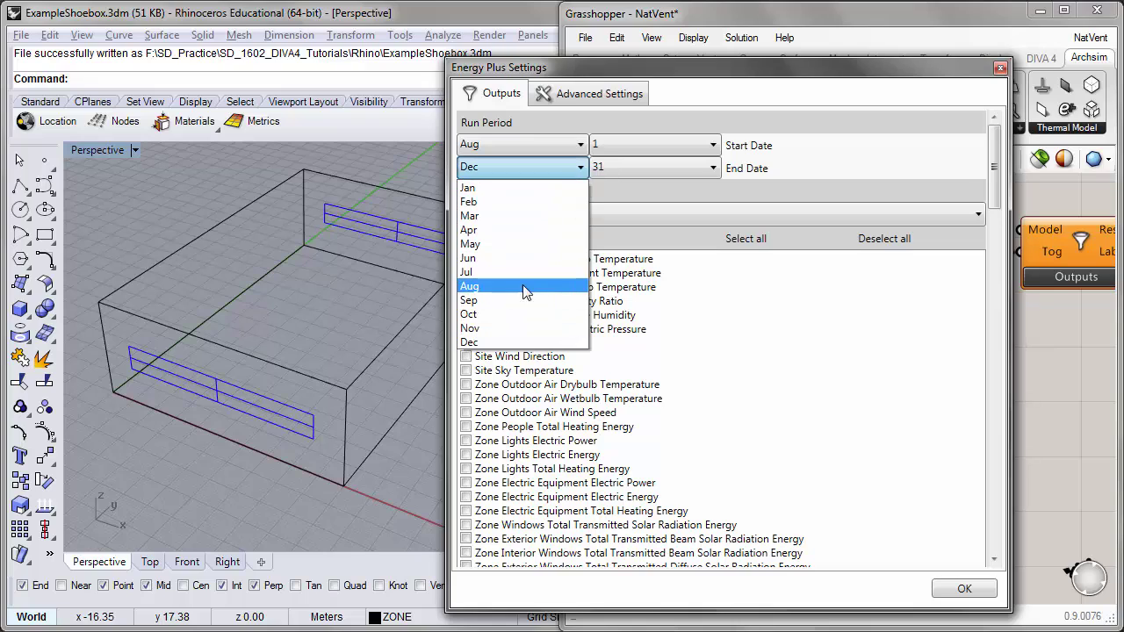
left_click(513, 286)
left_click(622, 168)
scroll(642, 266, "up", 3)
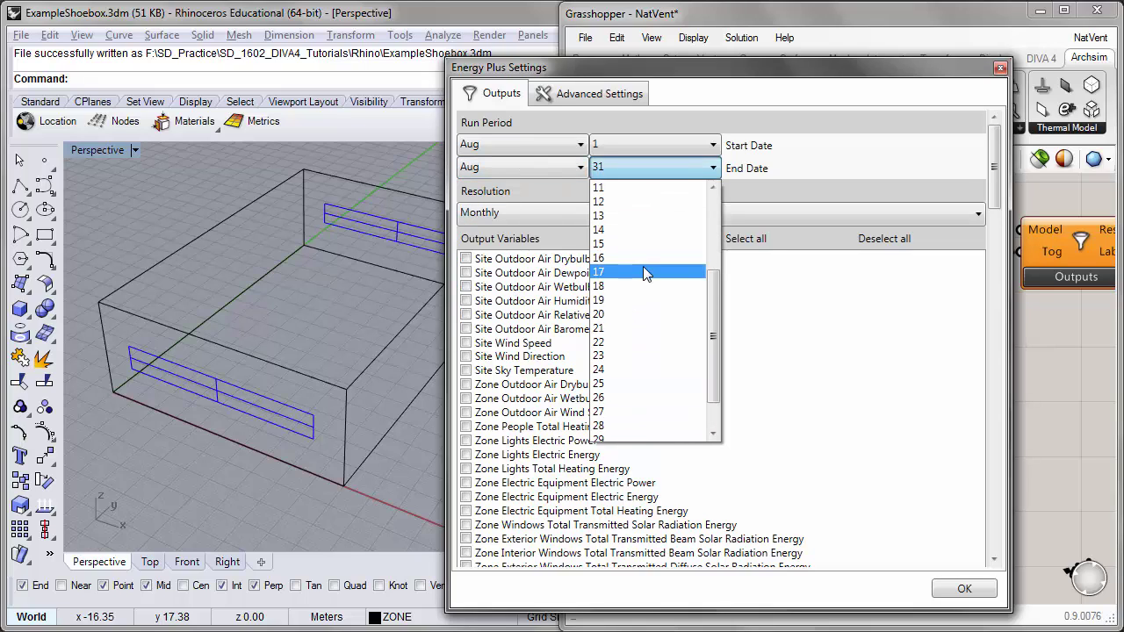
scroll(633, 257, "up", 1)
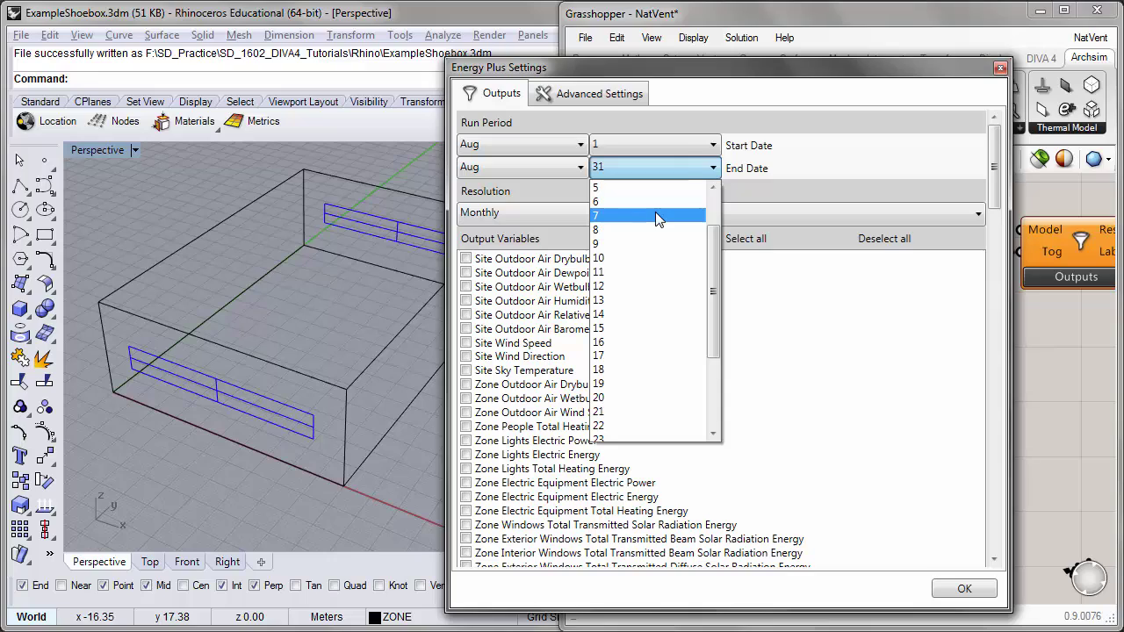
left_click(632, 215)
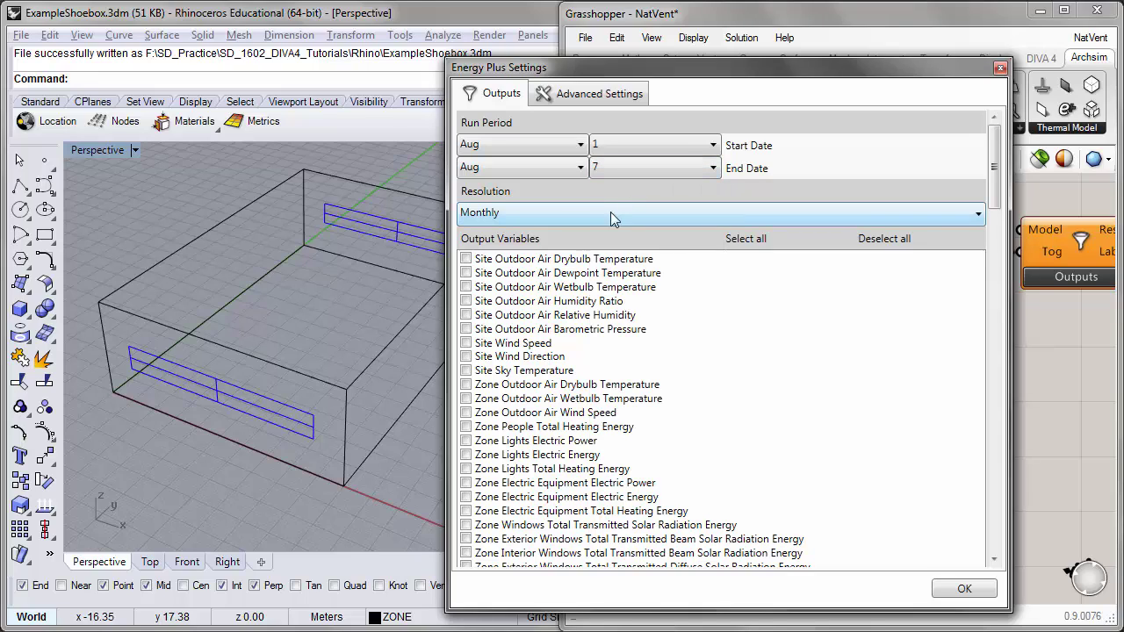
- Set the output resolution to Hourly and enable the Site Outdoor Air Drybulb Temperature and Zone Operative Temperature variables
left_click(538, 211)
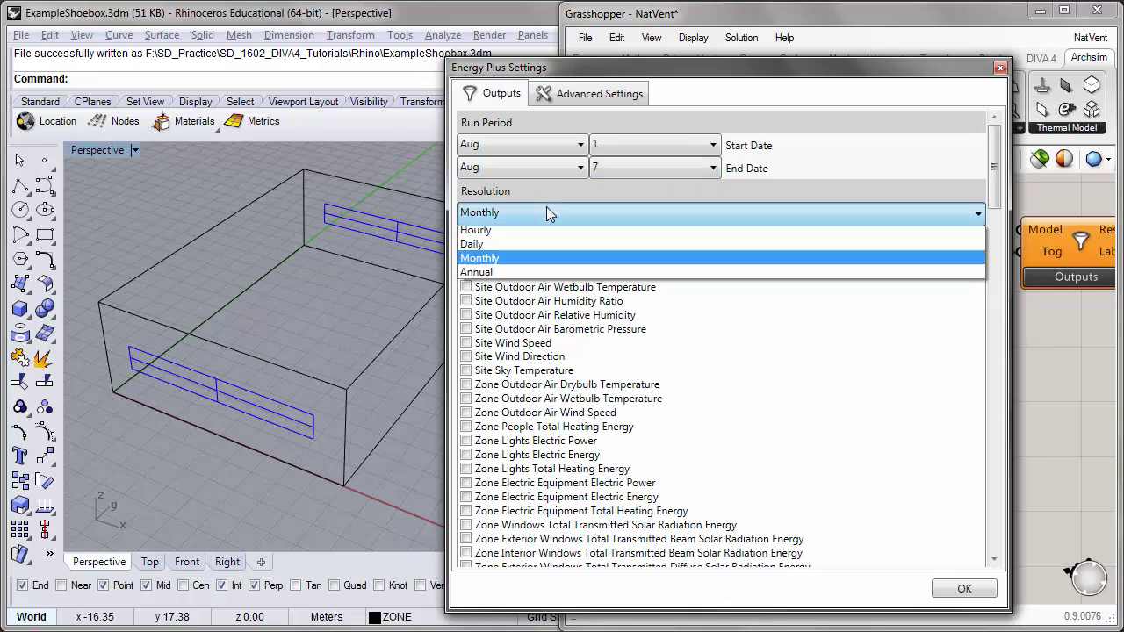
left_click(503, 236)
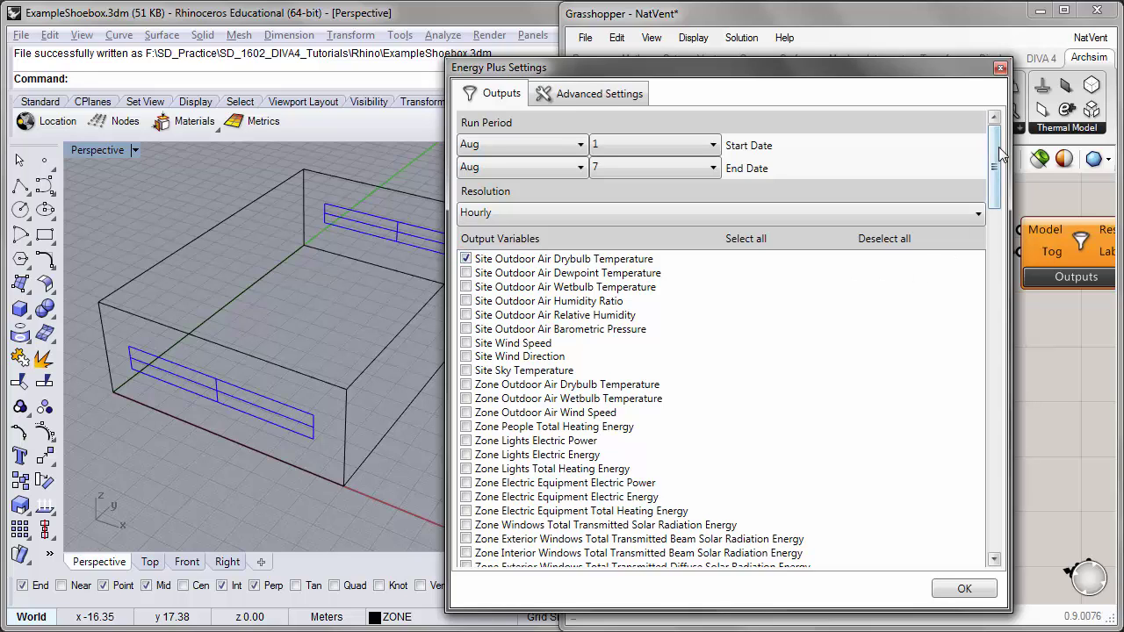
left_click_drag(993, 158, 991, 259)
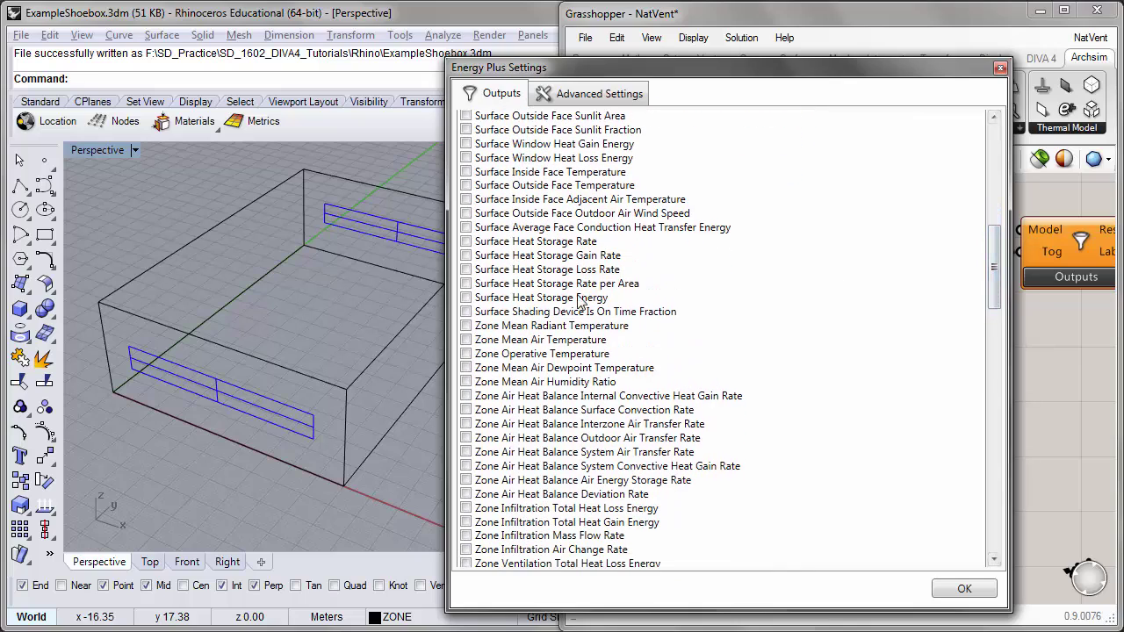
left_click(486, 354)
left_click(963, 589)
- Run the Baseline EnergyPlus simulation
right_click_drag(695, 376, 883, 451)
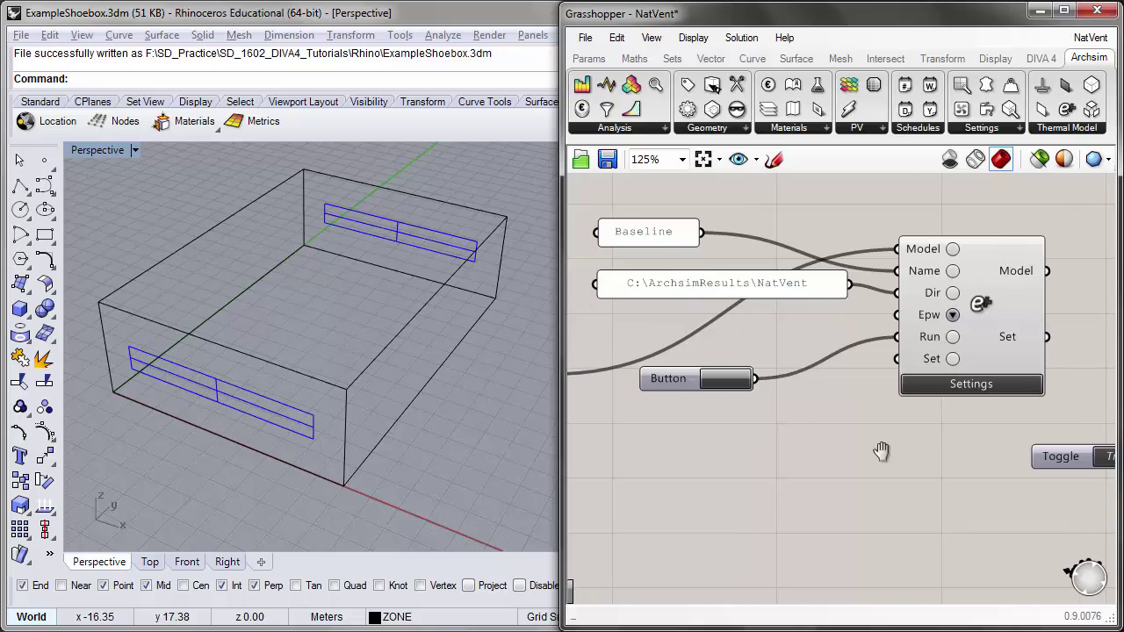
left_click(730, 380)
- Switch to Windows Explorer and open the NatVent results folder inside C:\ArchsimResults
left_click(299, 616)
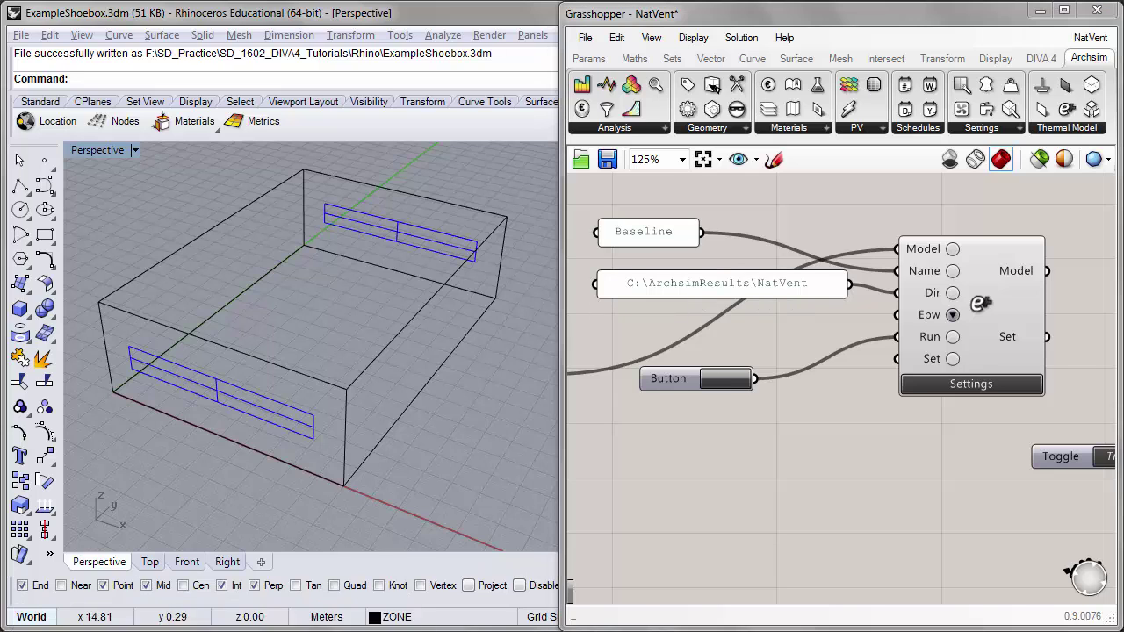
left_click_drag(689, 94, 558, 92)
double_click(406, 201)
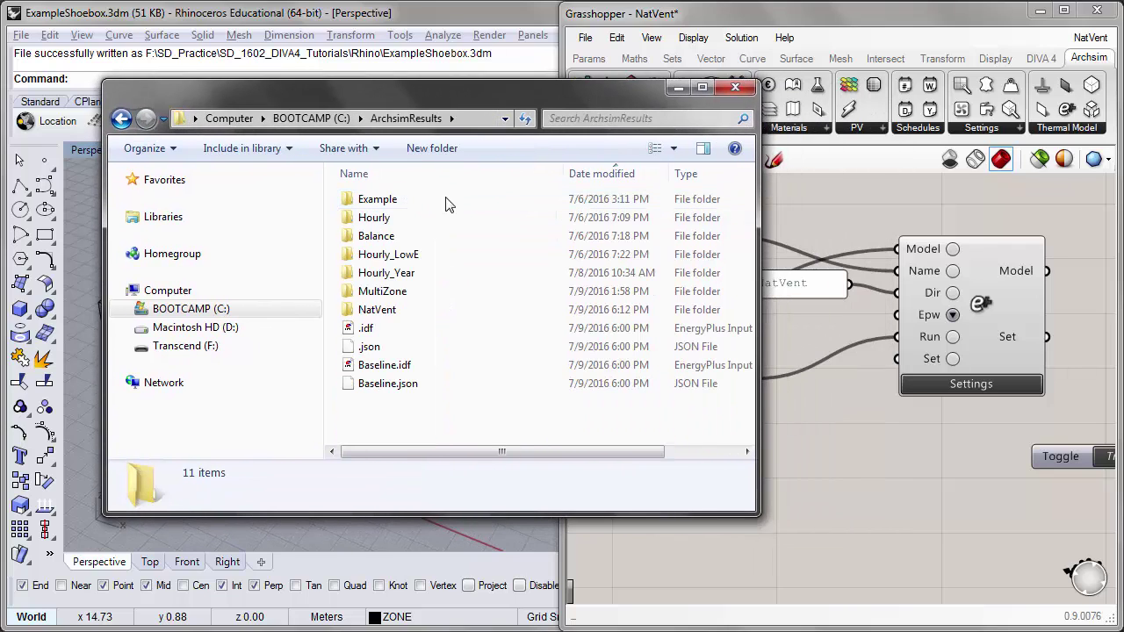
double_click(377, 310)
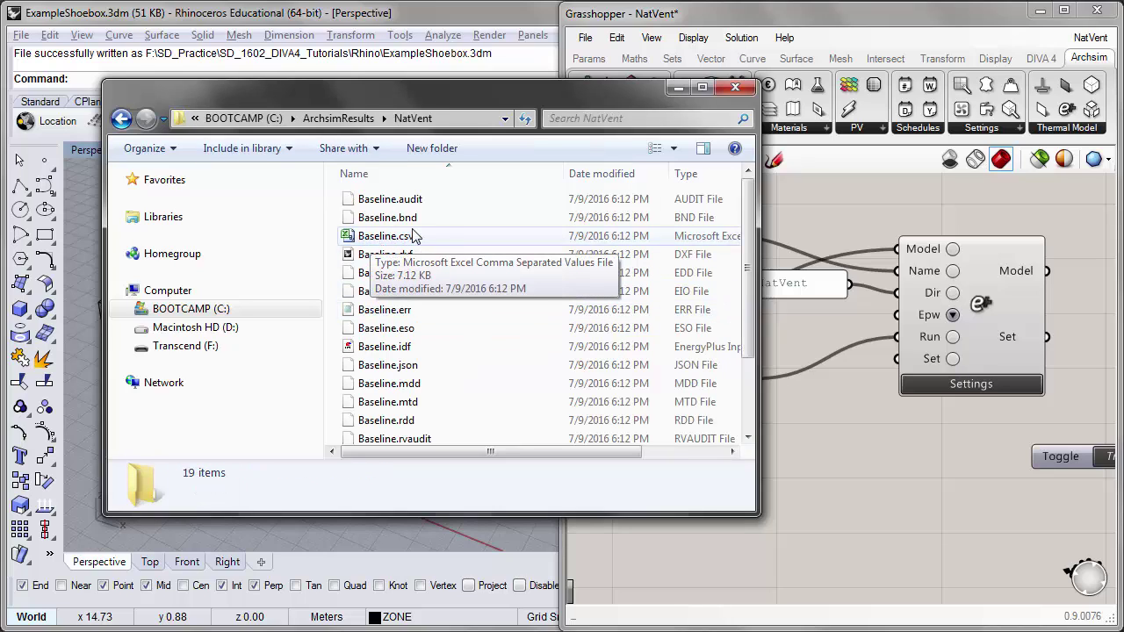
- Open Baseline.csv in Excel and read the full headers of the outdoor drybulb and zone operative temperature columns
left_click(379, 240)
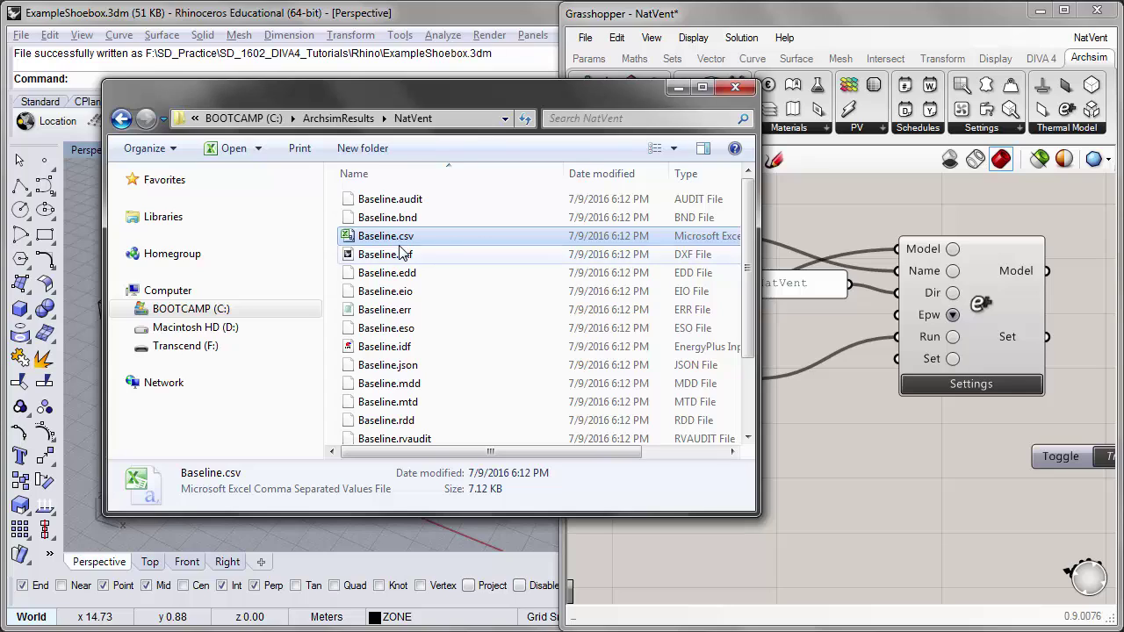
double_click(368, 239)
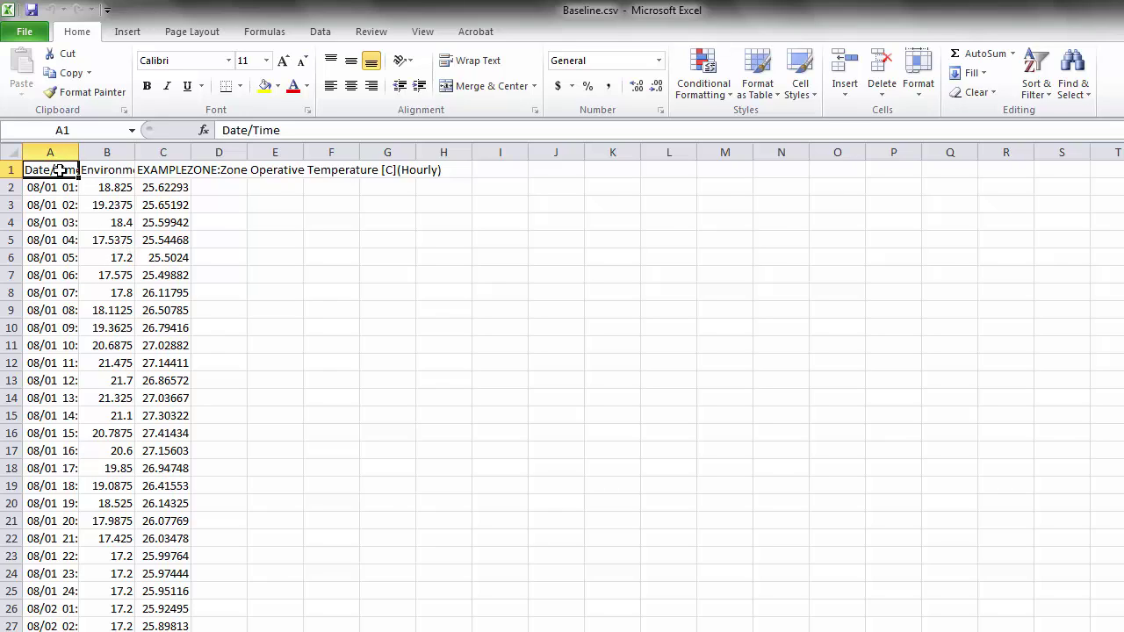
left_click(106, 167)
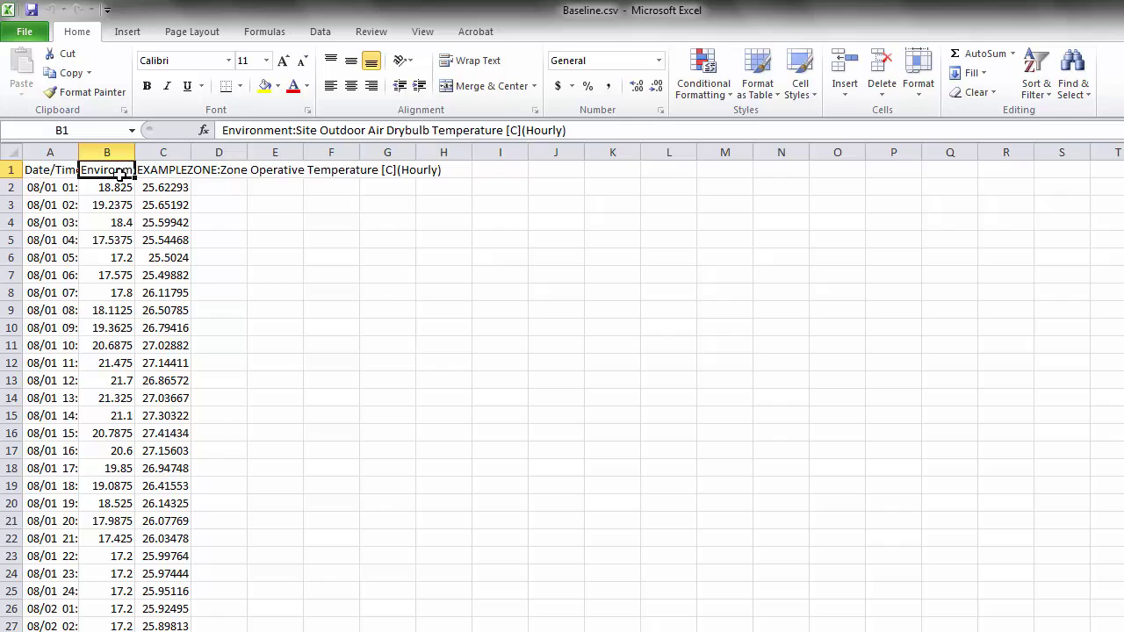
left_click(158, 167)
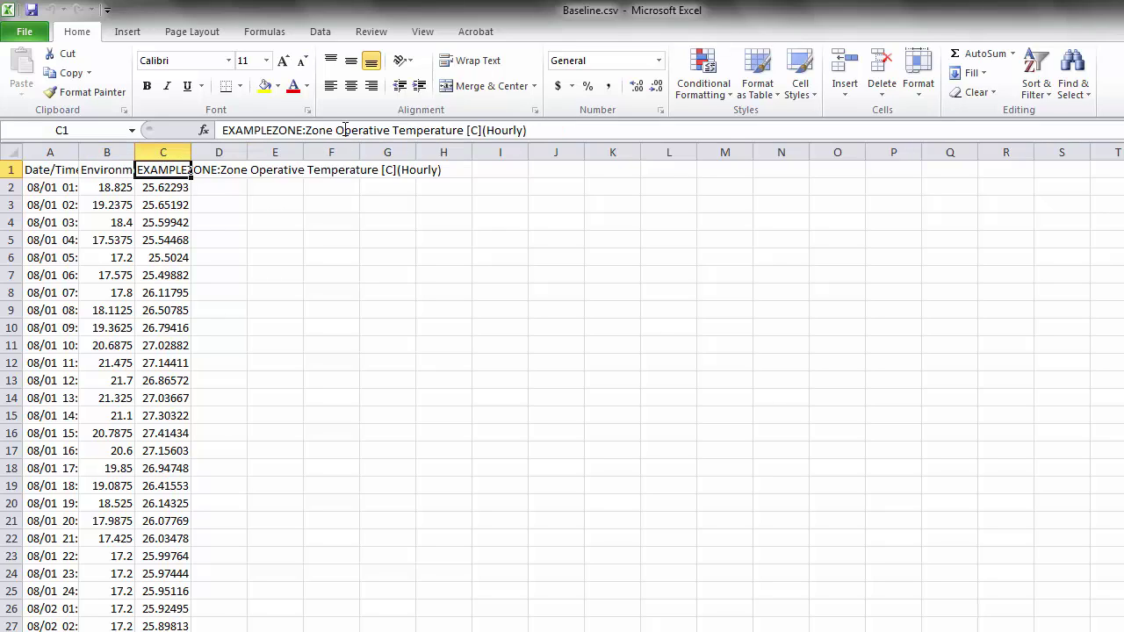
- Insert a basic 2-D line chart of the hourly temperature data, starting from the Date/Time header cell A1
left_click(48, 170)
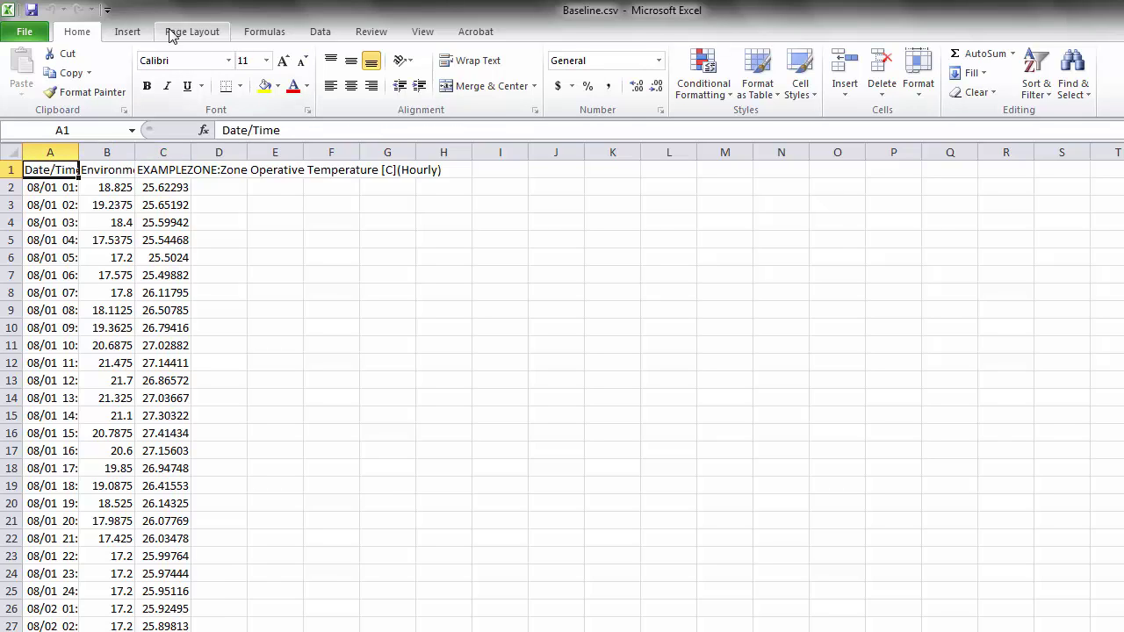
left_click(128, 31)
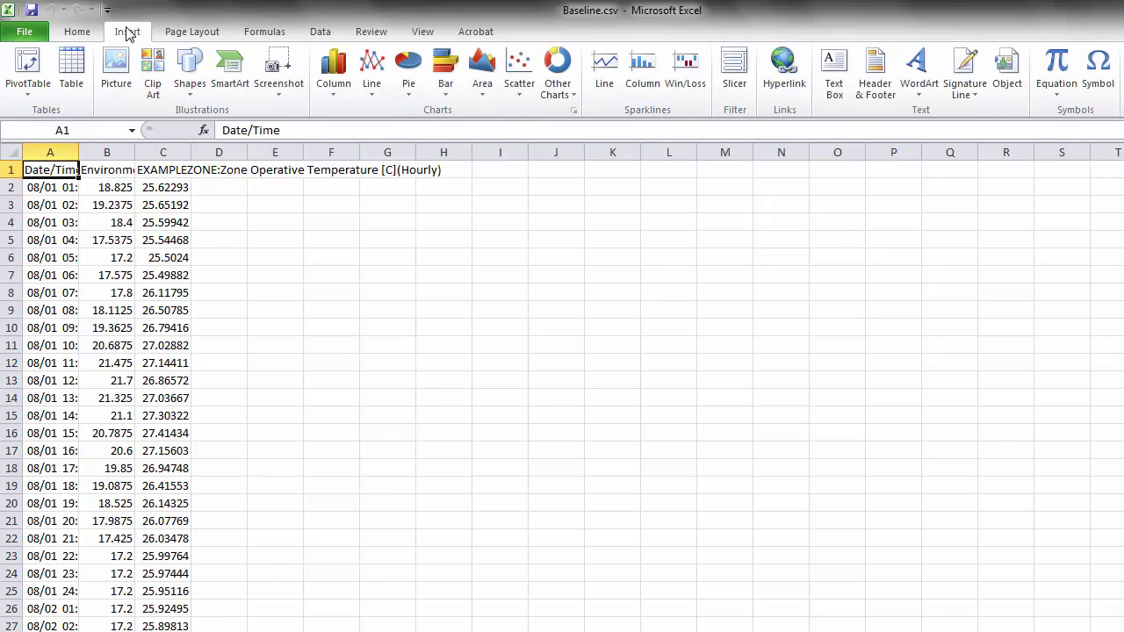
left_click(375, 98)
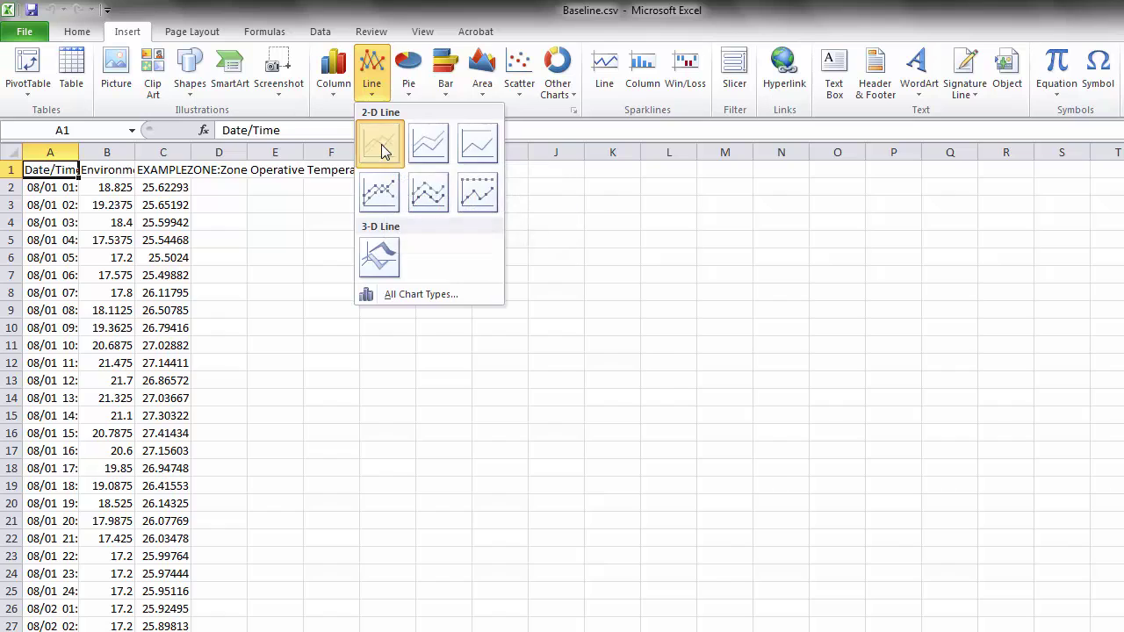
left_click(379, 145)
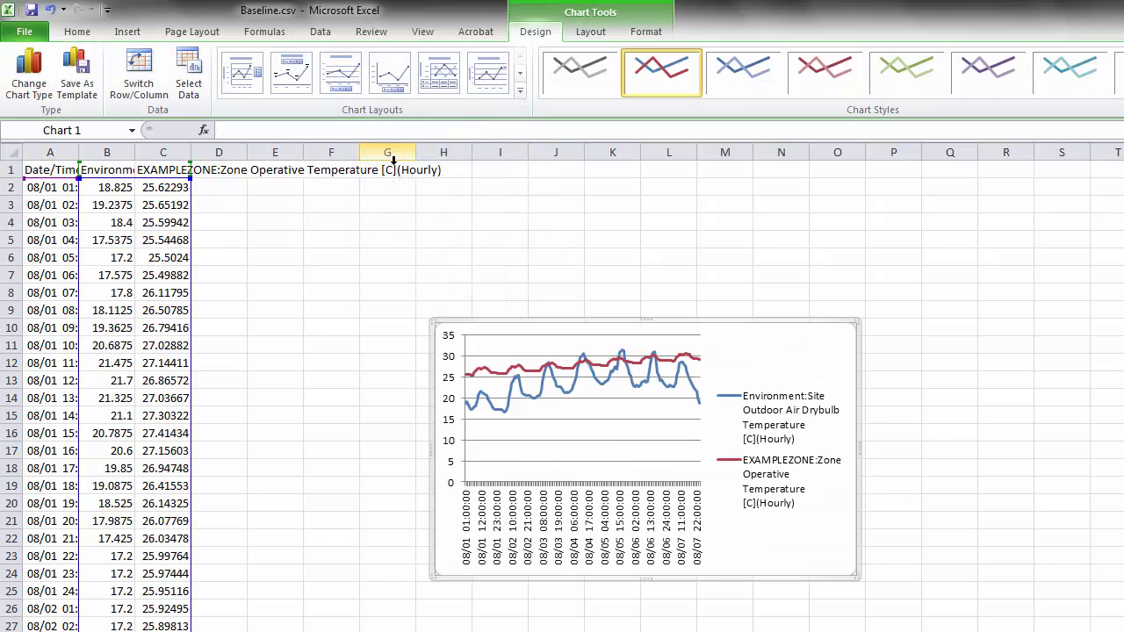
- Enlarge the temperature chart and move it clear of the data columns to examine both curves
left_click_drag(434, 322, 159, 192)
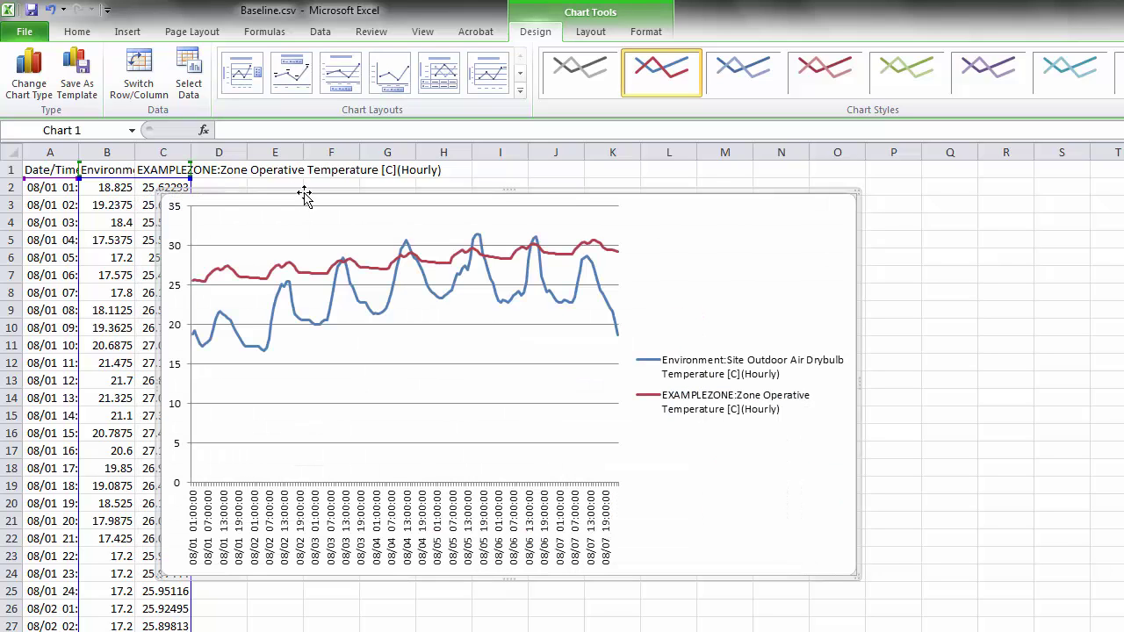
left_click_drag(740, 210, 871, 221)
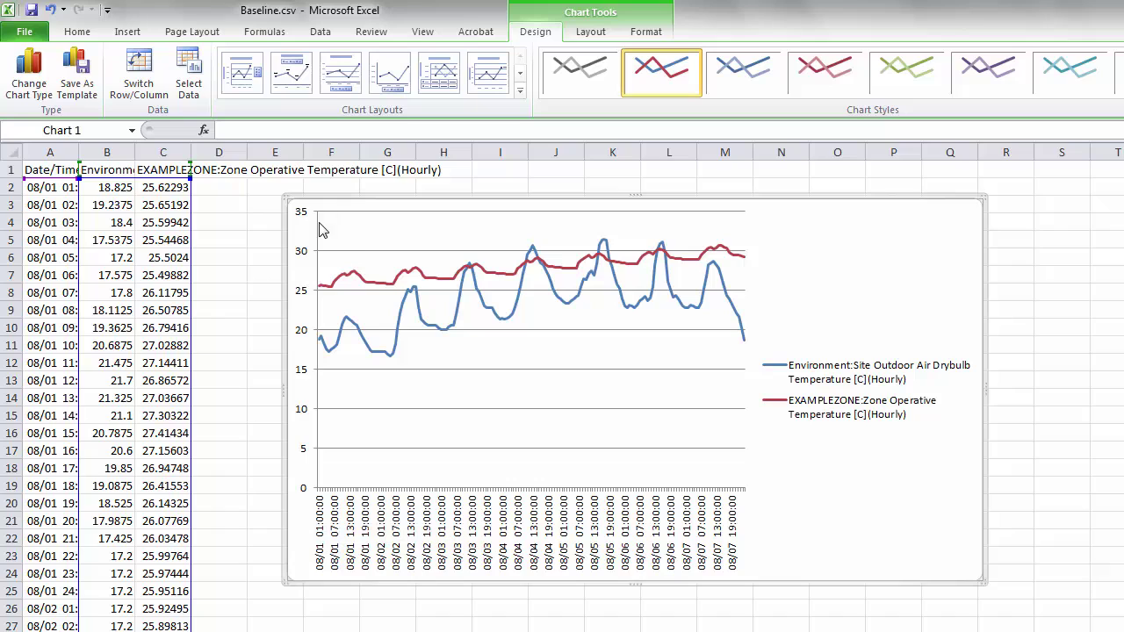
mouse_move(318, 351)
mouse_move(733, 268)
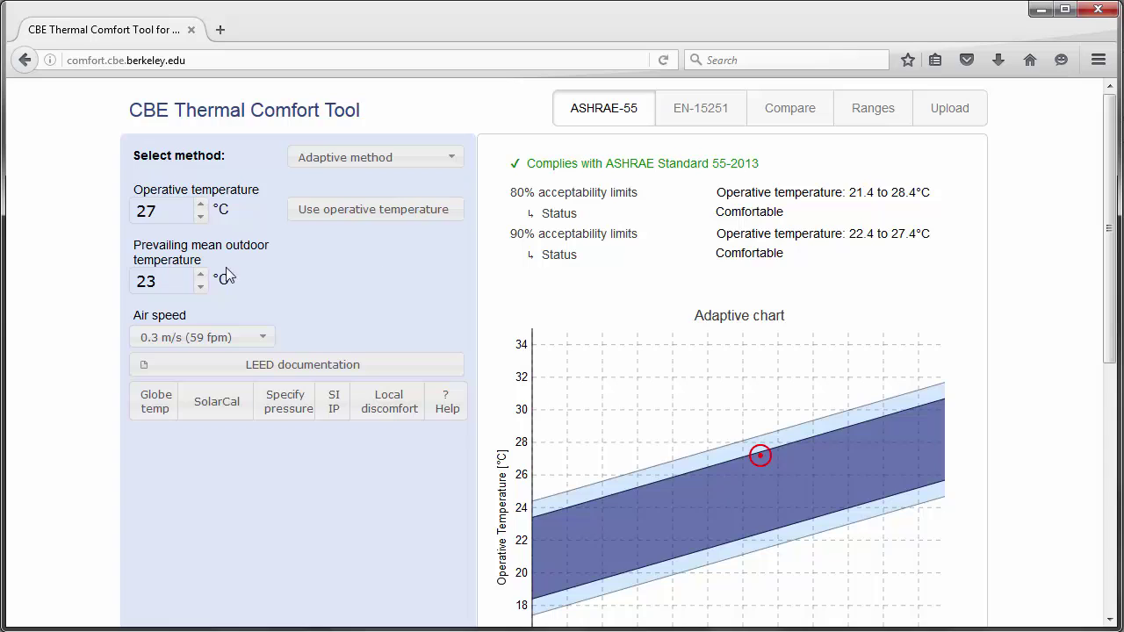
- Switch to the CBE Thermal Comfort Tool in the browser and examine the adaptive method's inputs, acceptability limits, chart and web address
scroll(68, 311, "down", 5)
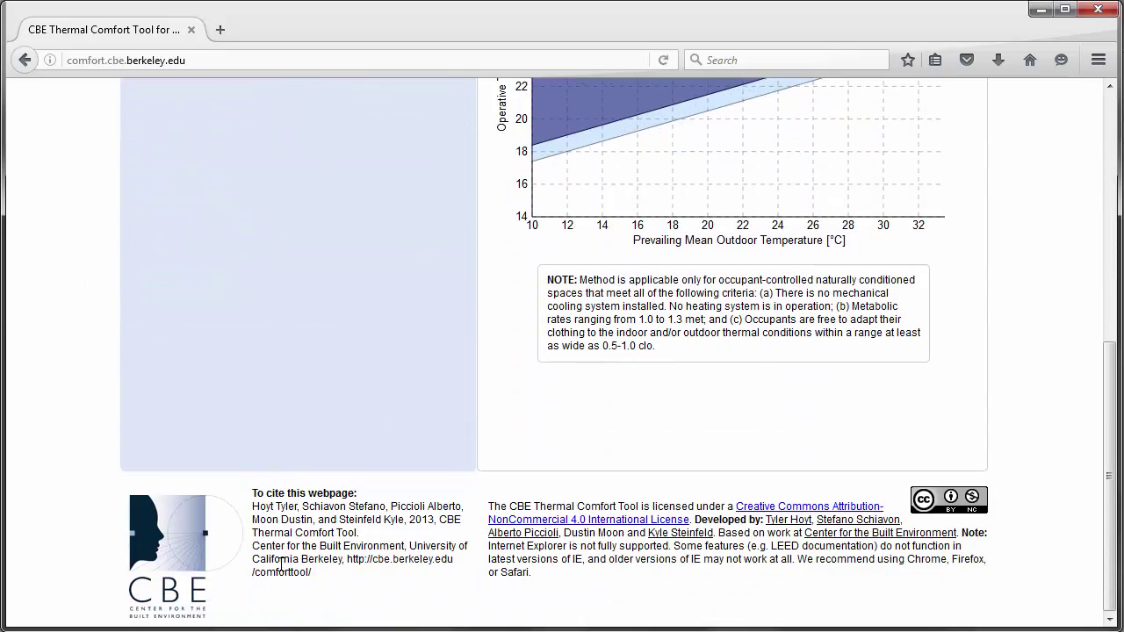
scroll(133, 570, "up", 3)
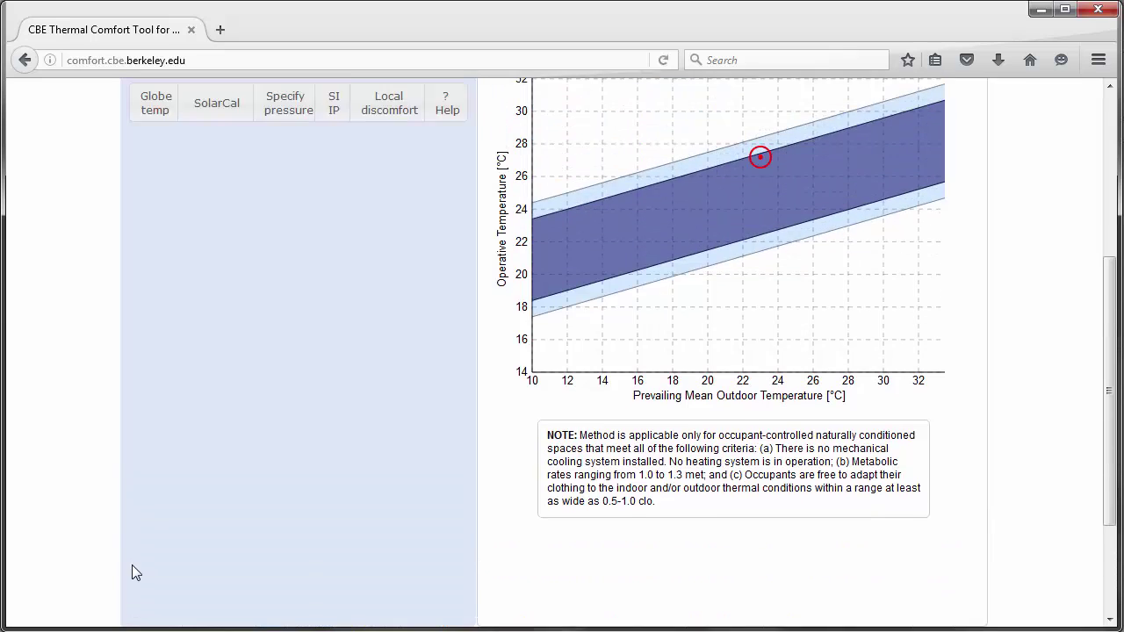
scroll(175, 561, "up", 2)
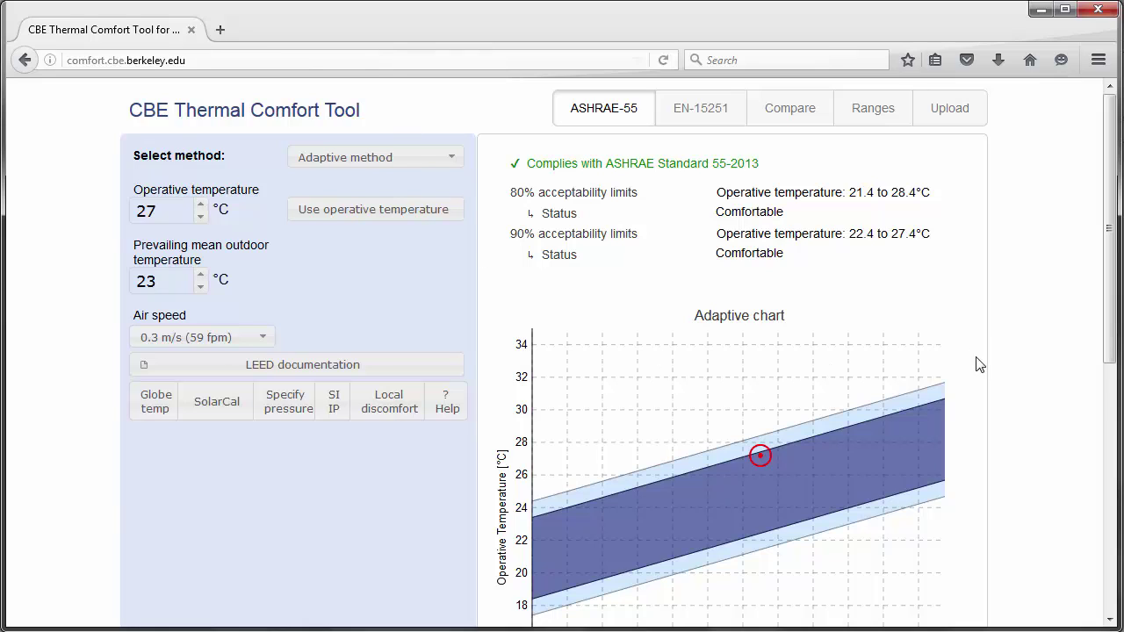
left_click_drag(1113, 198, 1113, 201)
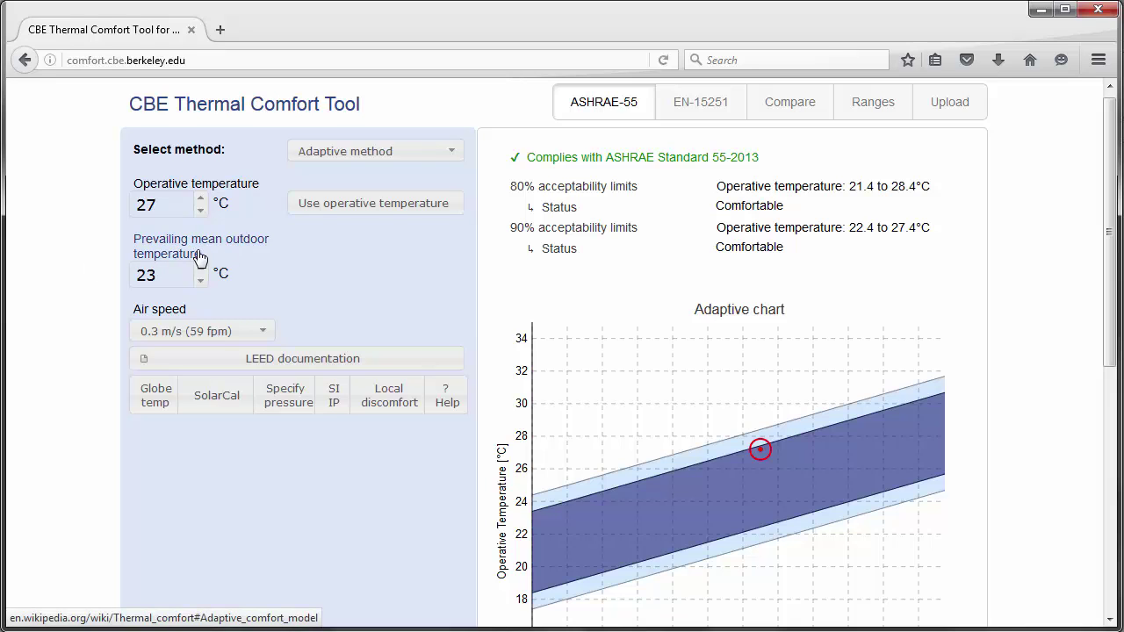
left_click(156, 274)
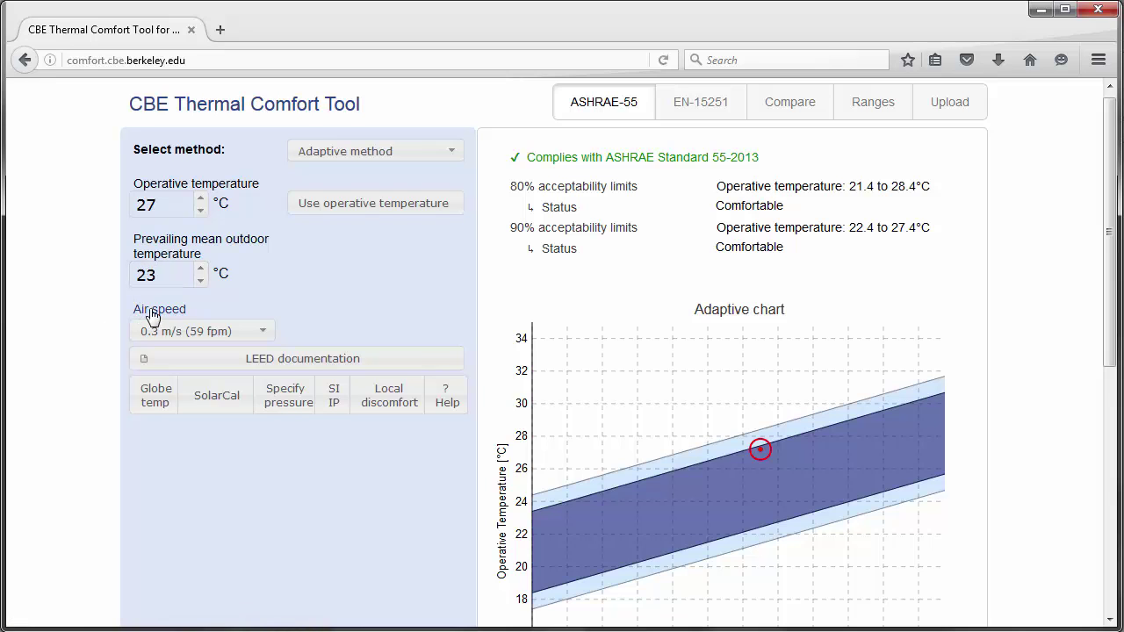
left_click(456, 303)
scroll(801, 480, "down", 2)
scroll(797, 369, "up", 2)
left_click(207, 65)
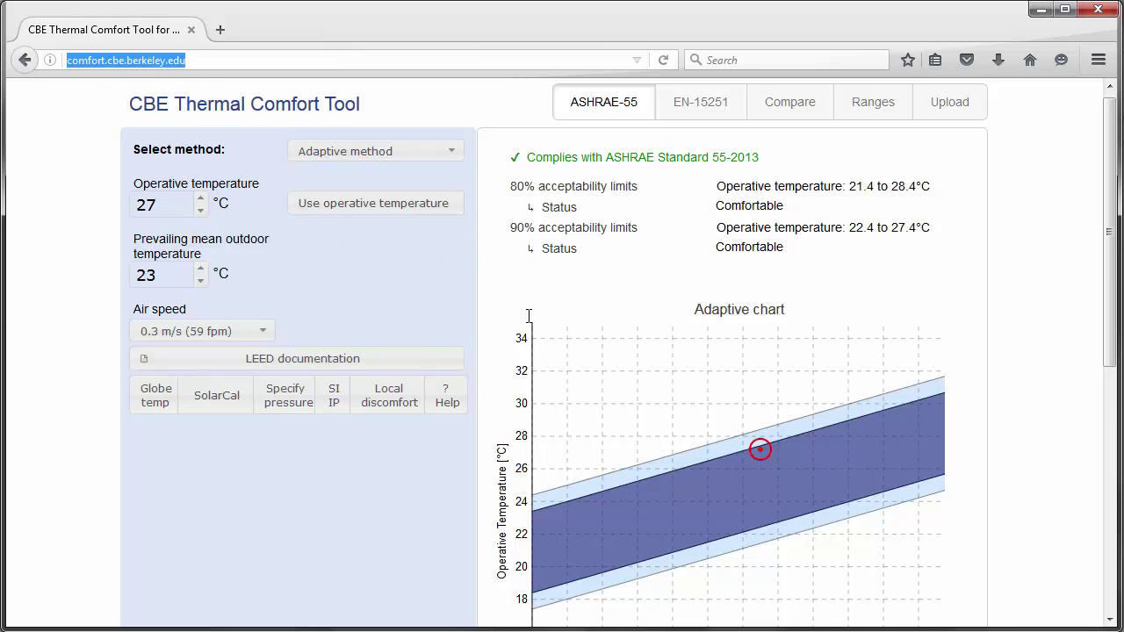
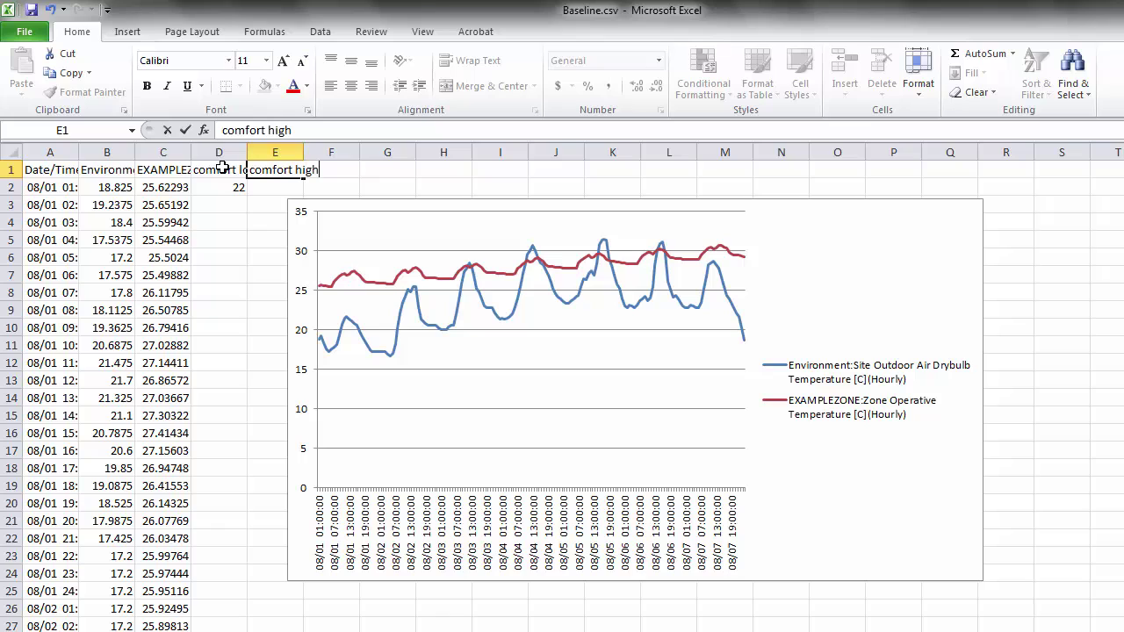
- Enter the "comfort high" header in E1 and the value 27 in the cell beneath it
key("Return")
type("27")
key("Return")
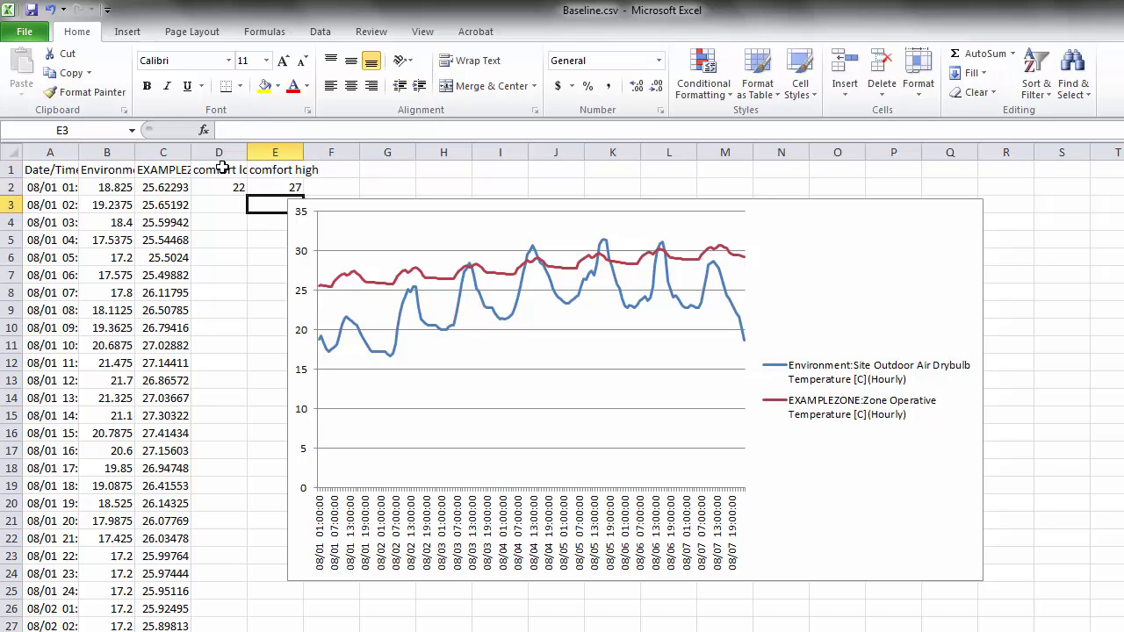
- Fill the comfort limits 22 and 27 down to row 14 and extend the chart's data range to include both comfort columns
left_click_drag(226, 188, 202, 188)
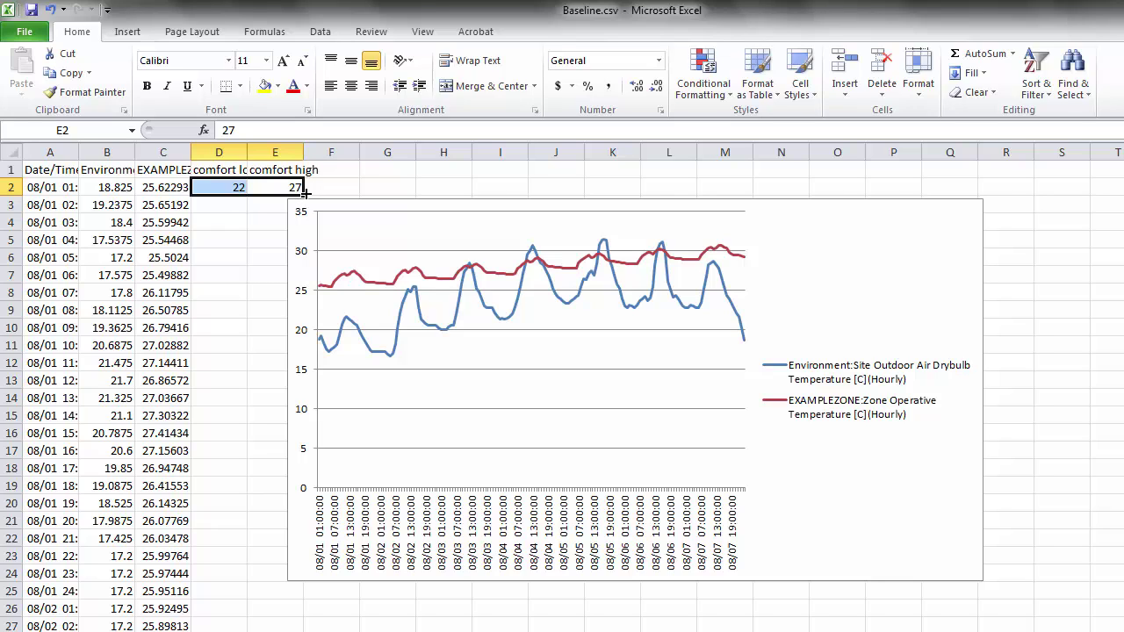
left_click_drag(302, 191, 307, 402)
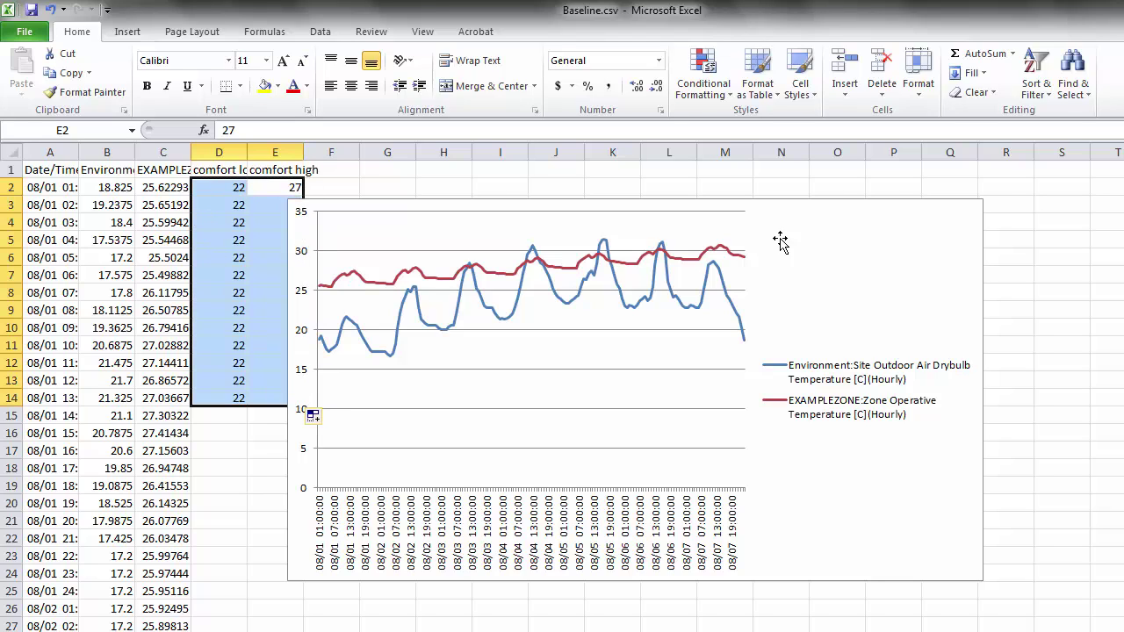
left_click(816, 245)
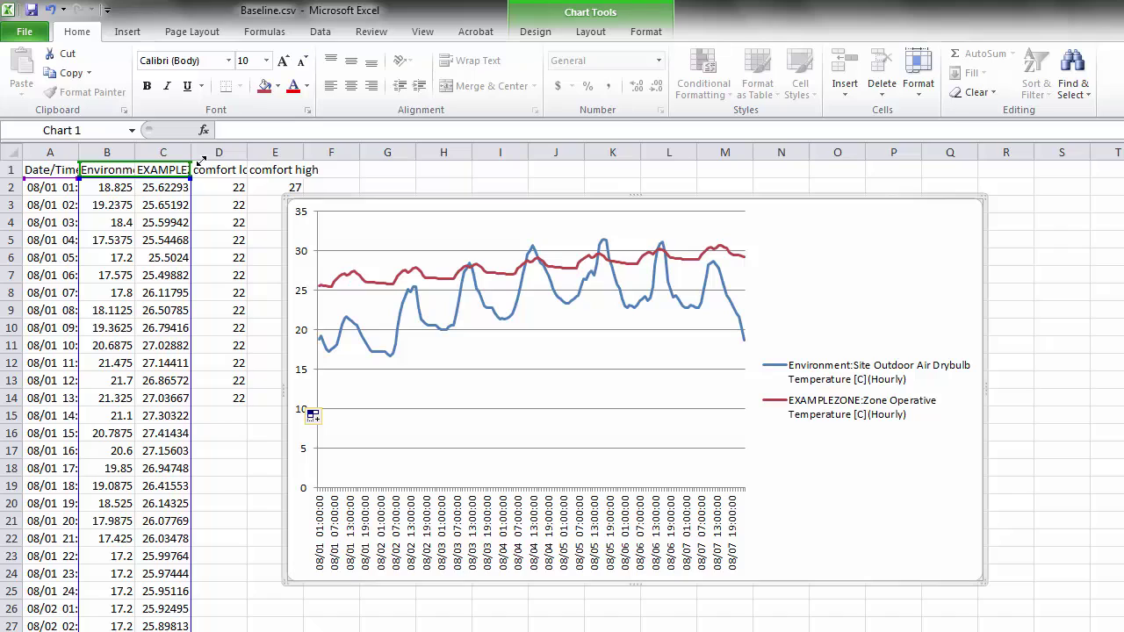
left_click_drag(202, 162, 303, 165)
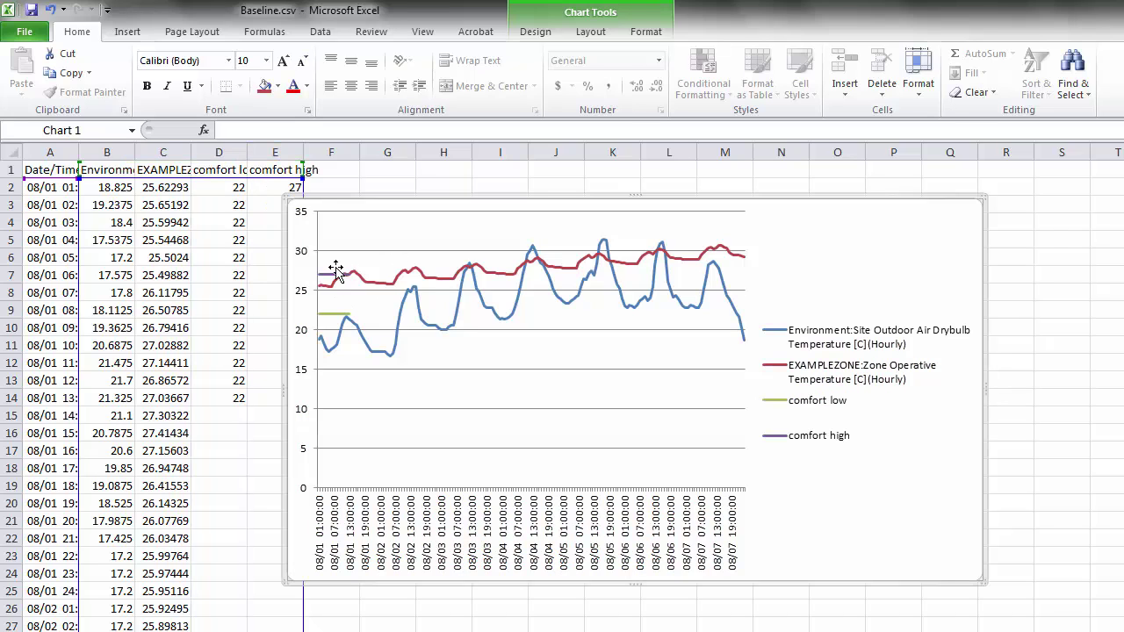
- Draw a rectangle across the chart's full plot width, spanning from the comfort high line down to the comfort low line
left_click(129, 37)
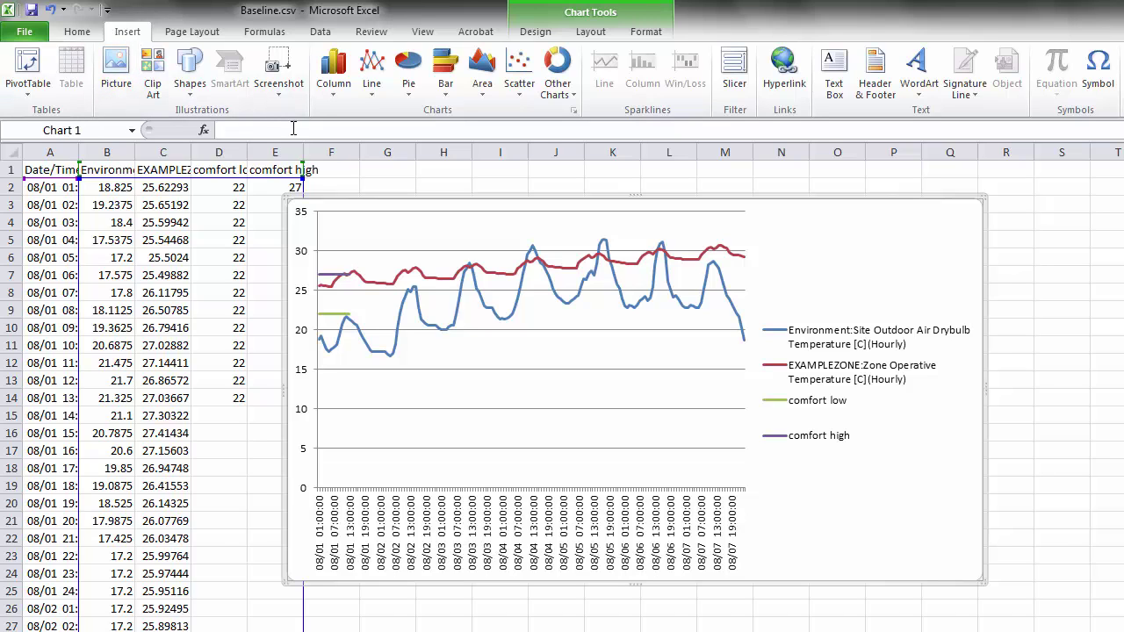
left_click(190, 71)
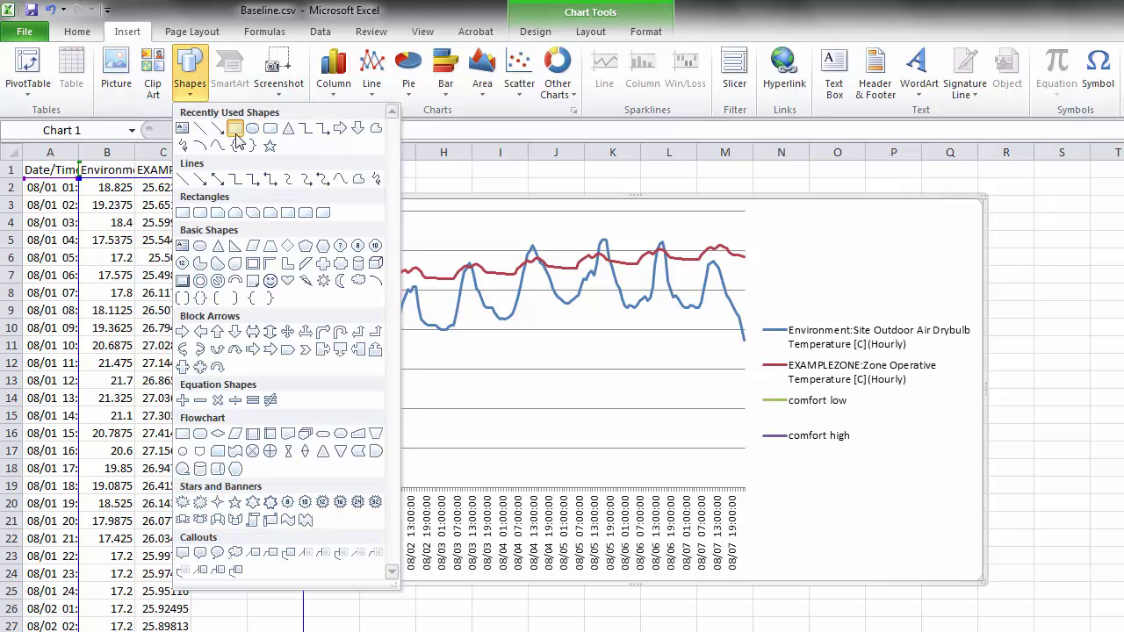
left_click(235, 130)
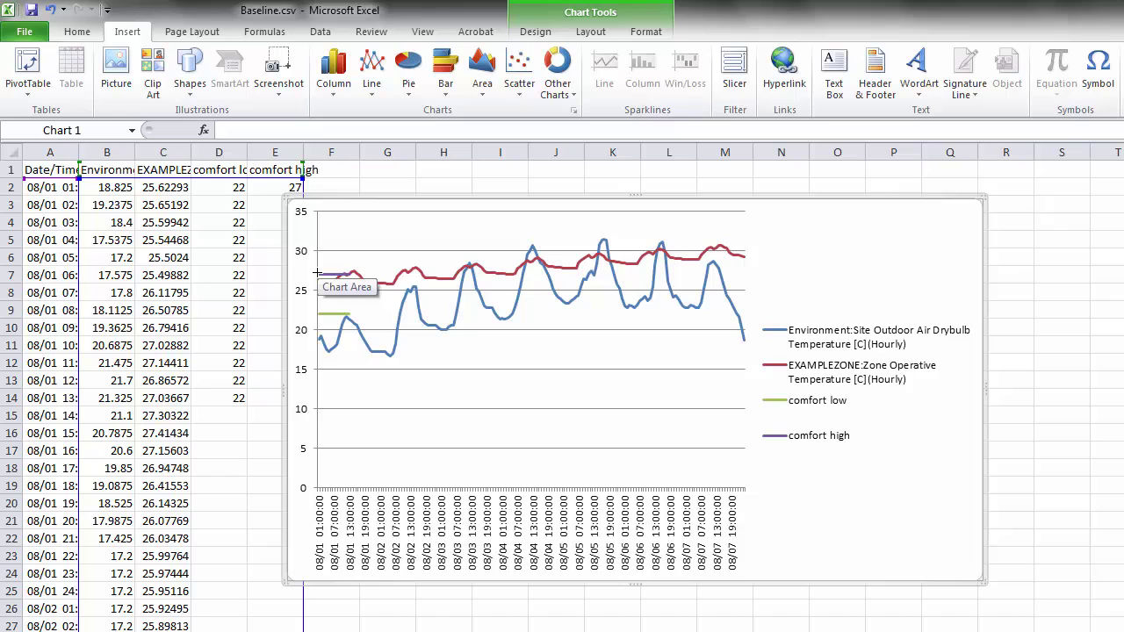
mouse_move(317, 273)
left_mouse_down()
mouse_move(622, 319)
mouse_move(742, 310)
left_mouse_up()
- Give the comfort band rectangle a solid gray fill with 84% transparency
right_click(664, 303)
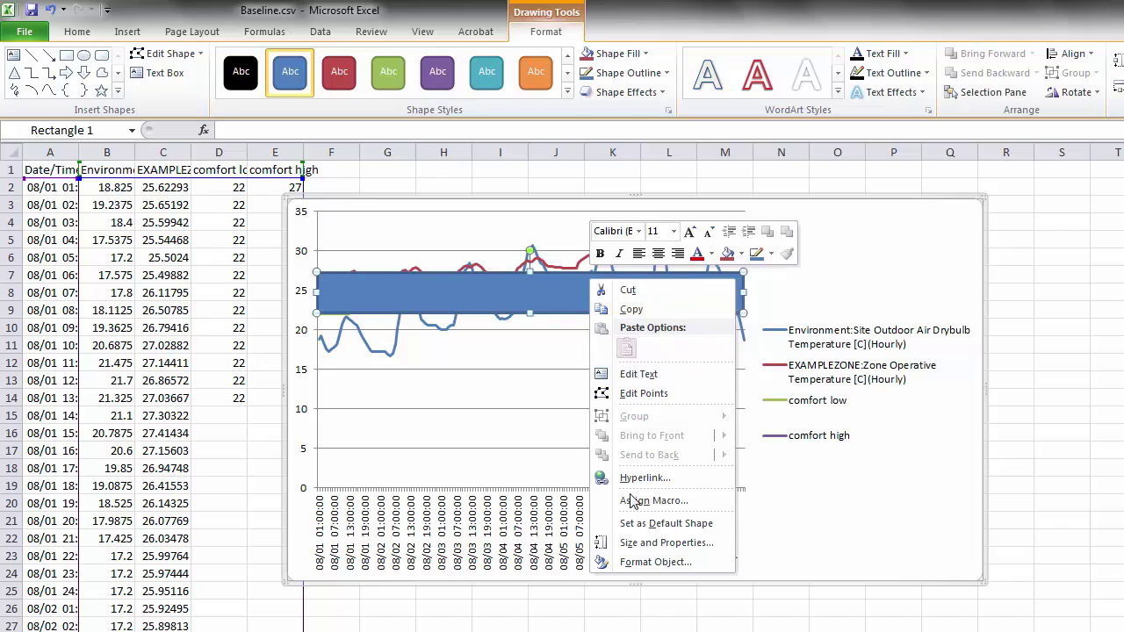
left_click(665, 563)
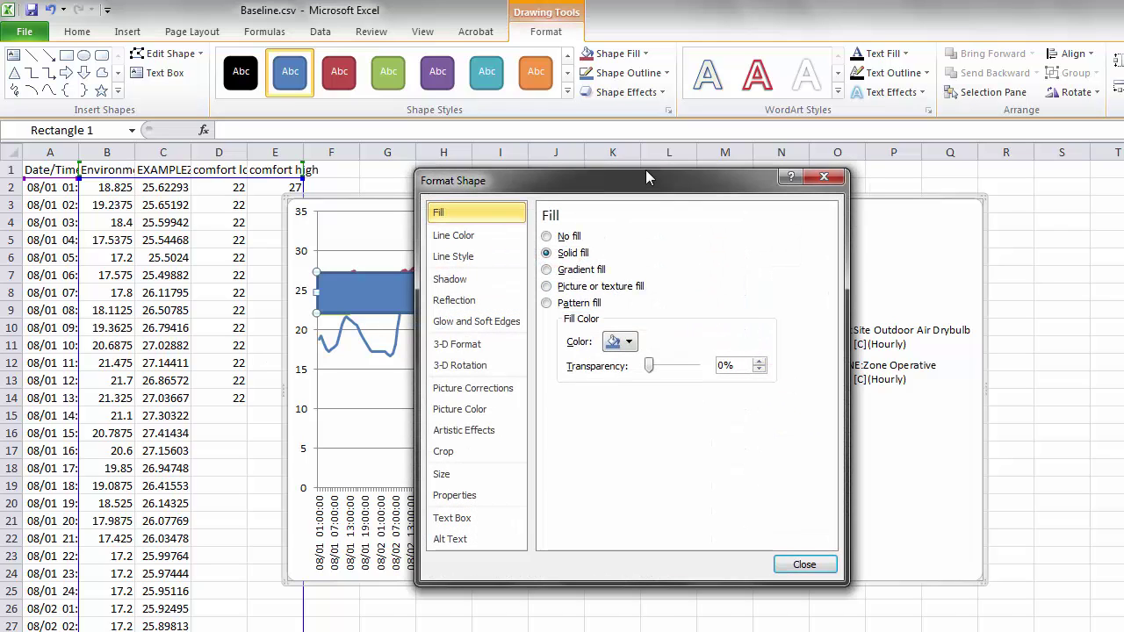
left_click_drag(645, 177, 814, 126)
left_click(798, 293)
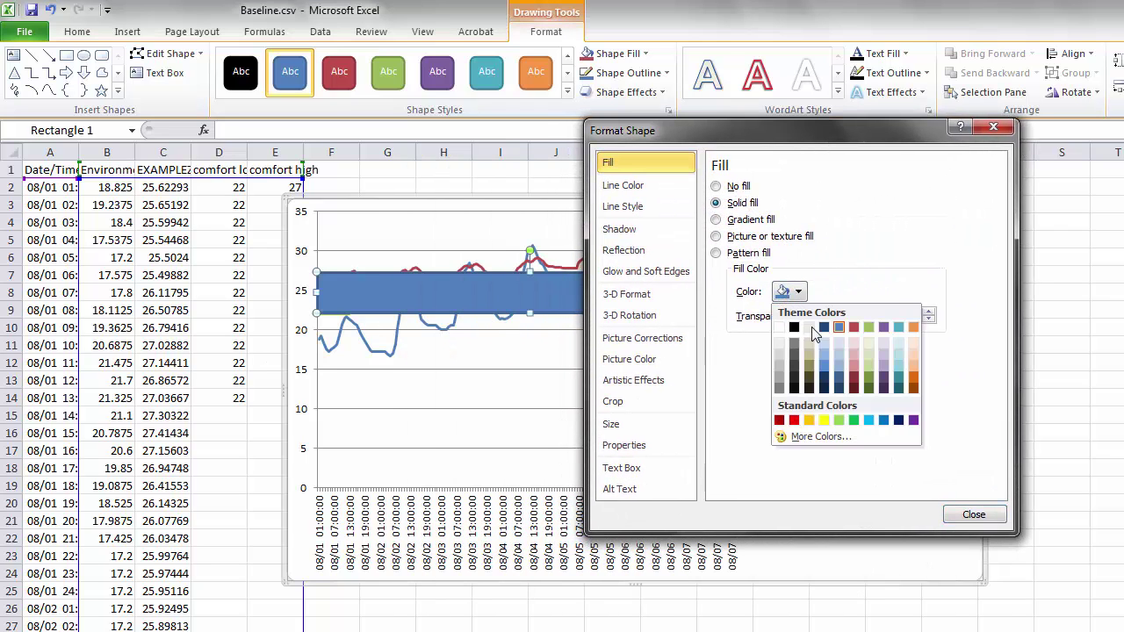
left_click(778, 389)
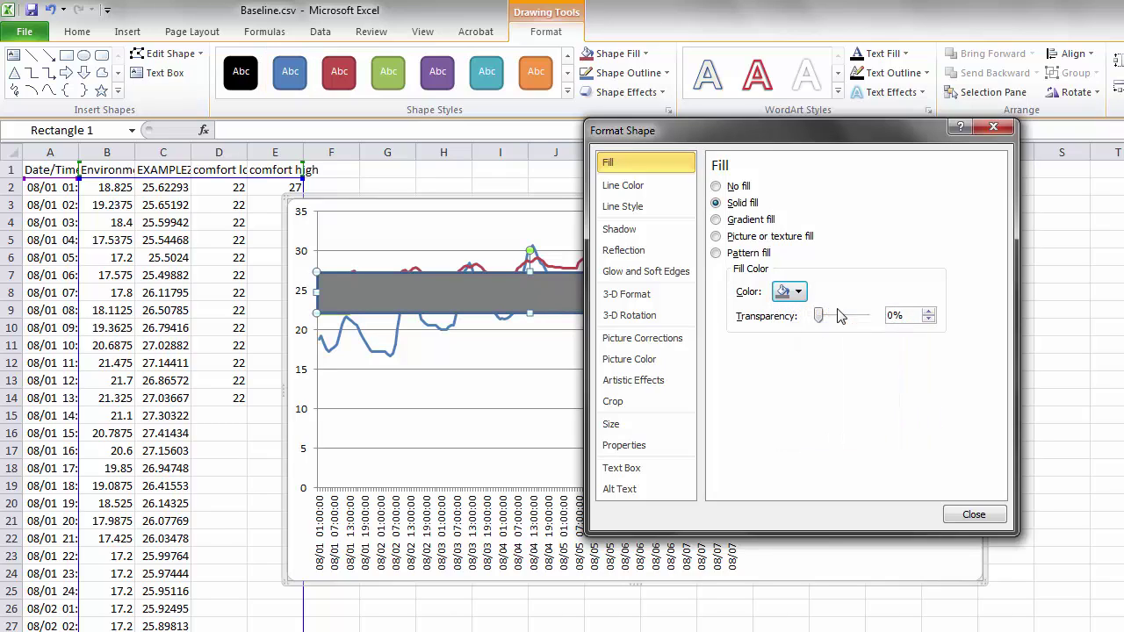
left_click_drag(820, 318, 858, 322)
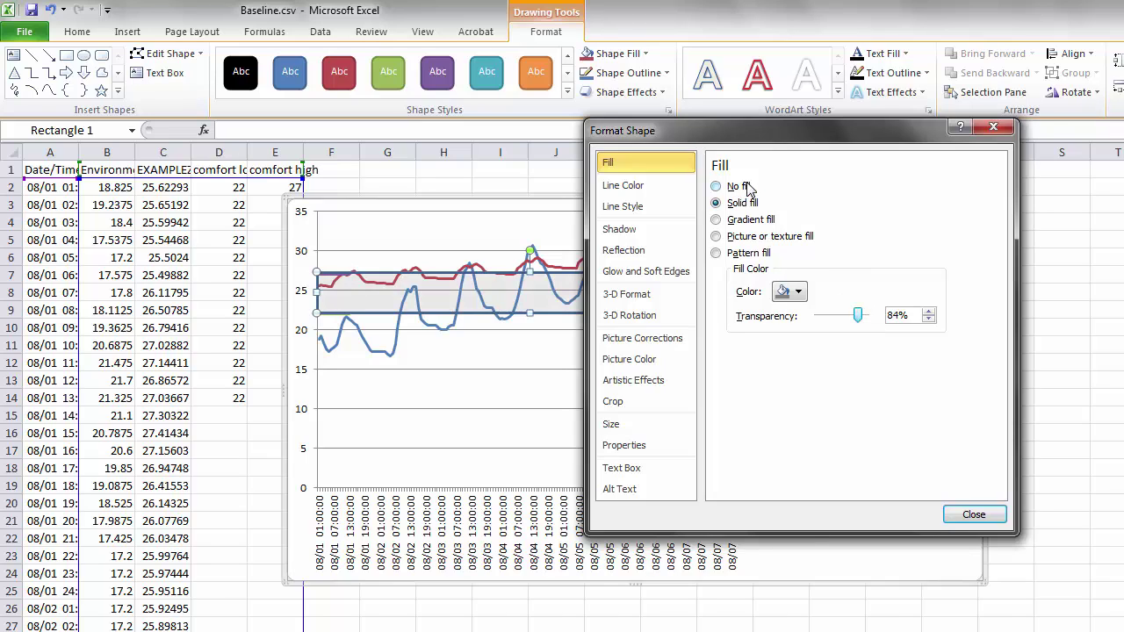
- Remove the comfort band rectangle's outline by setting its line color to No line, and finish formatting it
left_click(623, 185)
left_click(729, 187)
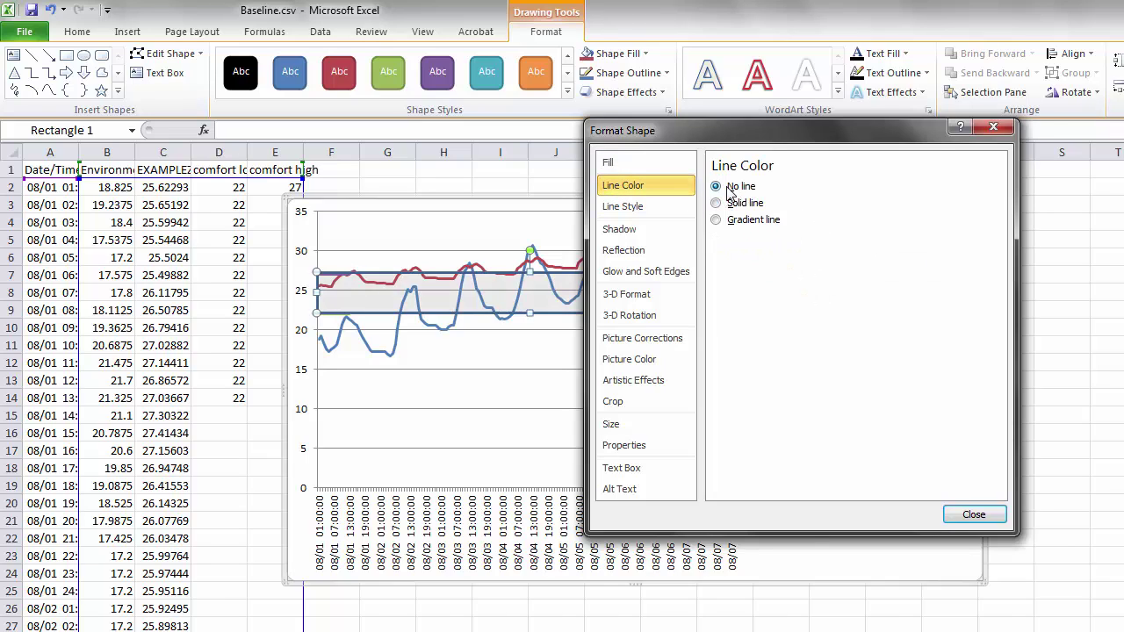
left_click(971, 515)
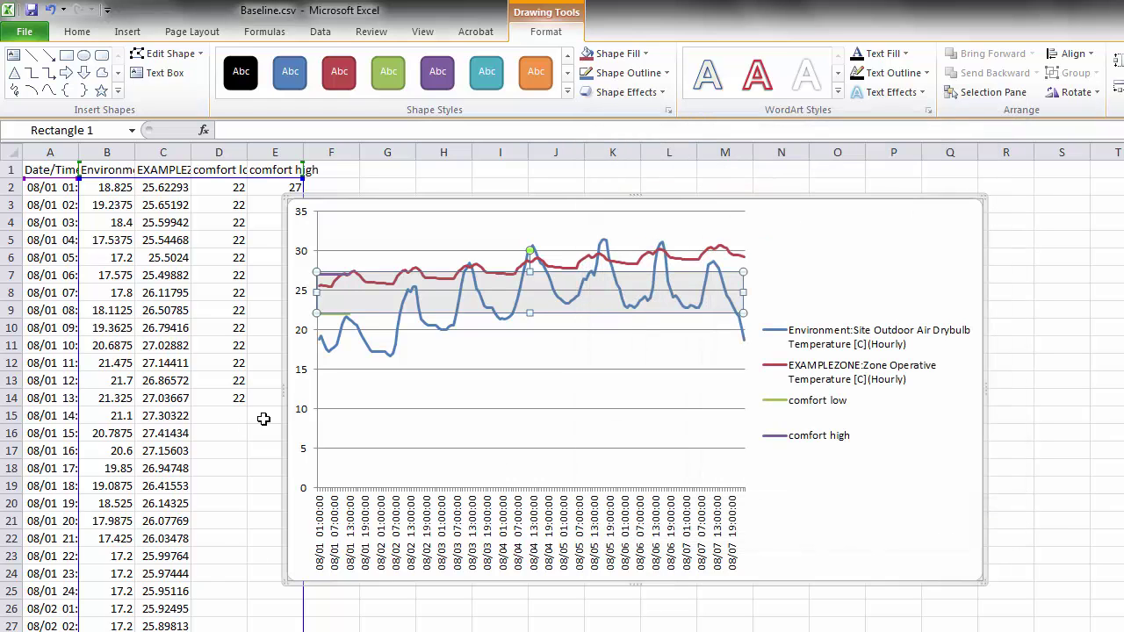
key("Escape")
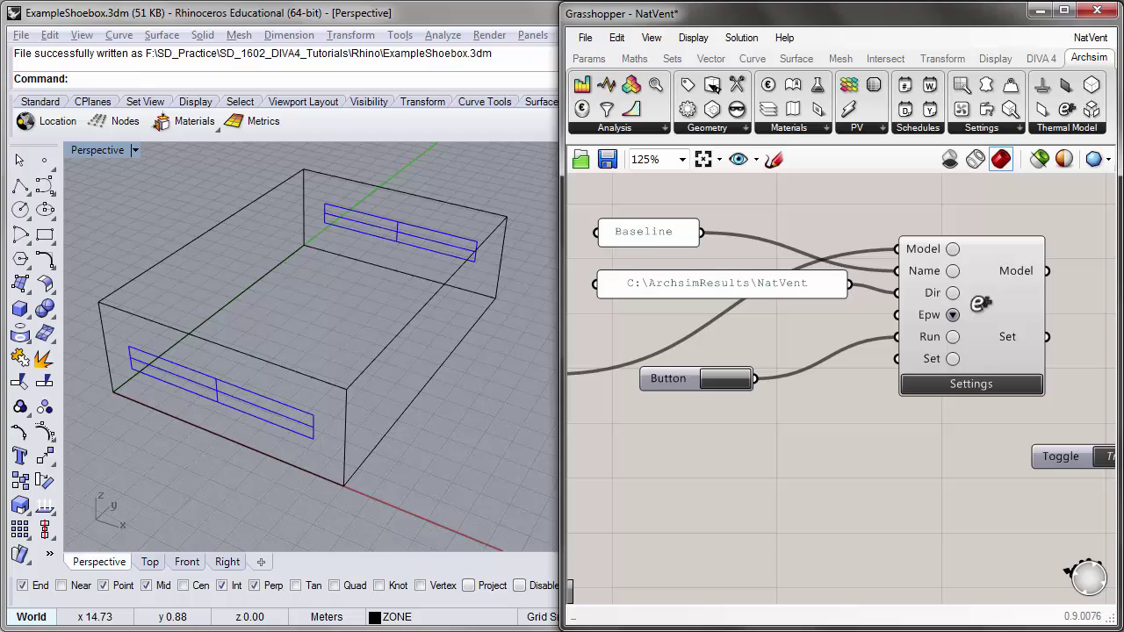
- Turn on Natural Ventilation in the ExampleZone component's zone ventilation settings
right_click_drag(630, 503, 954, 427)
scroll(831, 474, "down", 3)
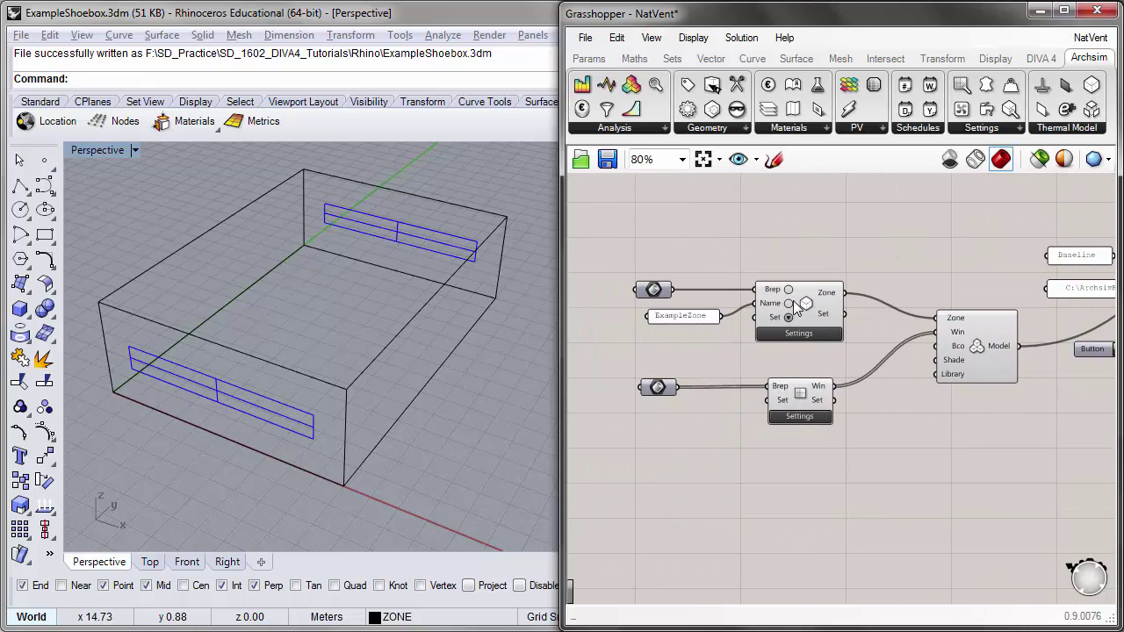
scroll(762, 343, "up", 3)
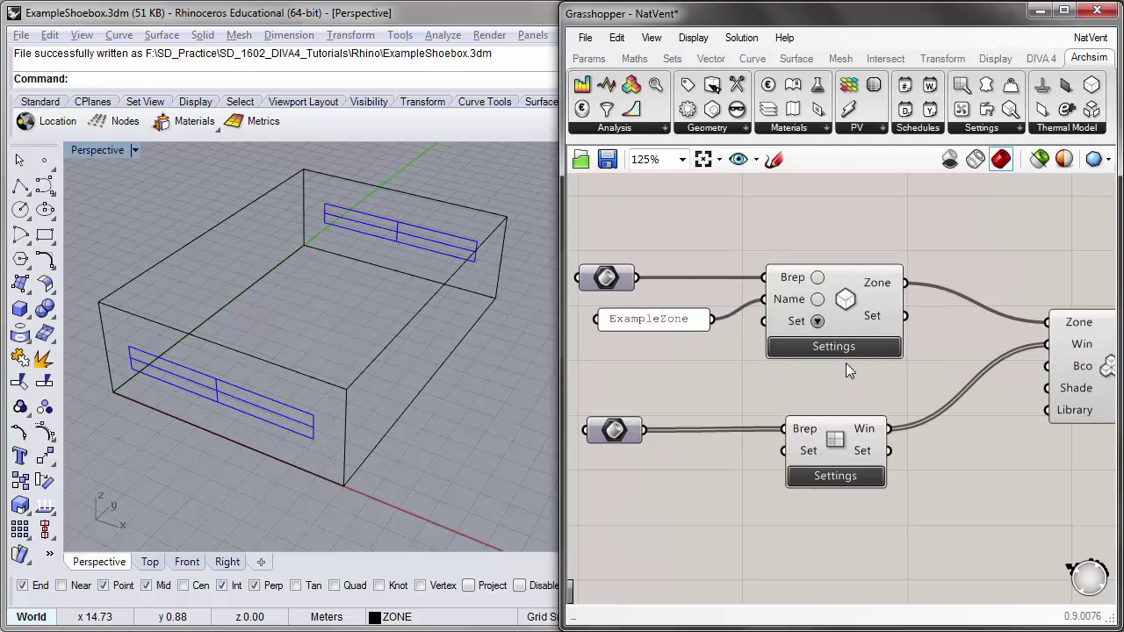
right_click_drag(852, 355, 856, 316)
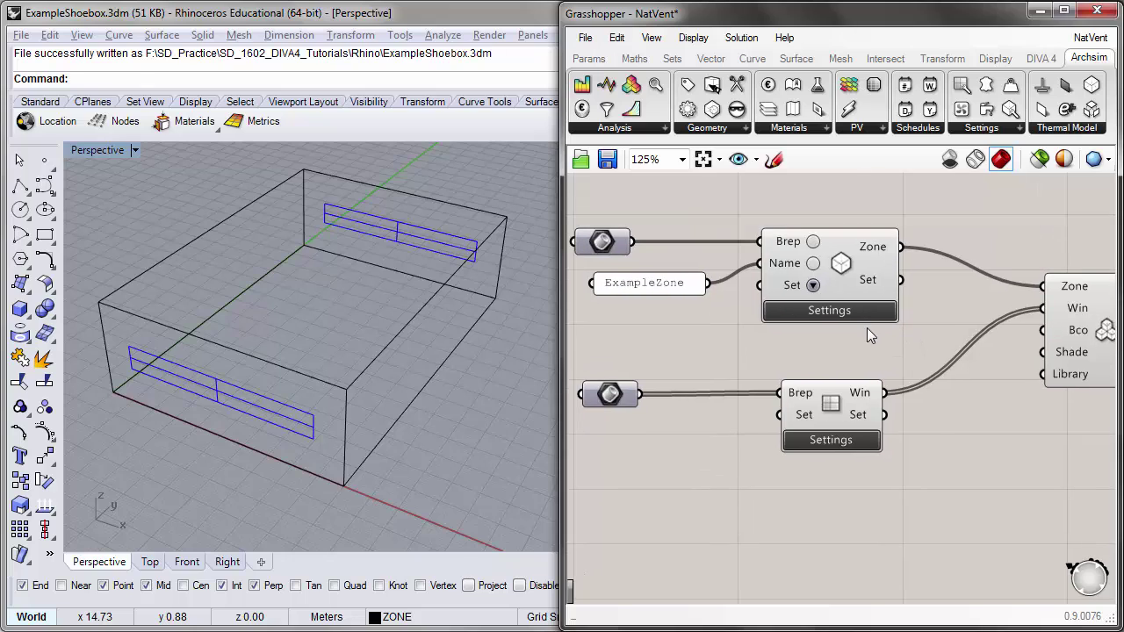
left_click(856, 314)
left_click_drag(176, 34, 445, 42)
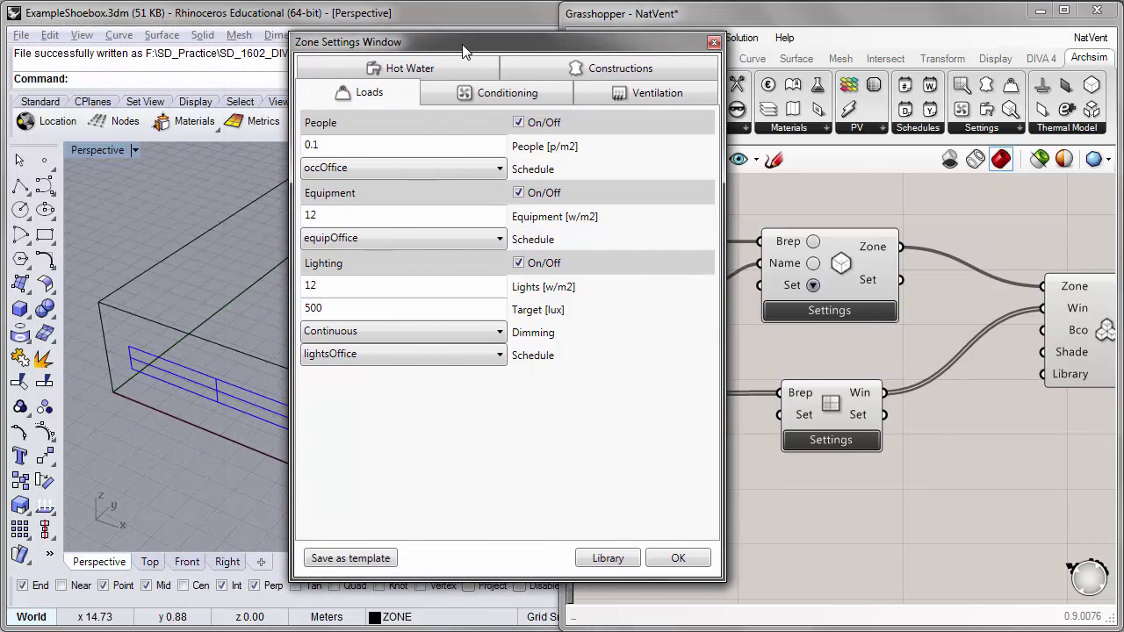
left_click(641, 99)
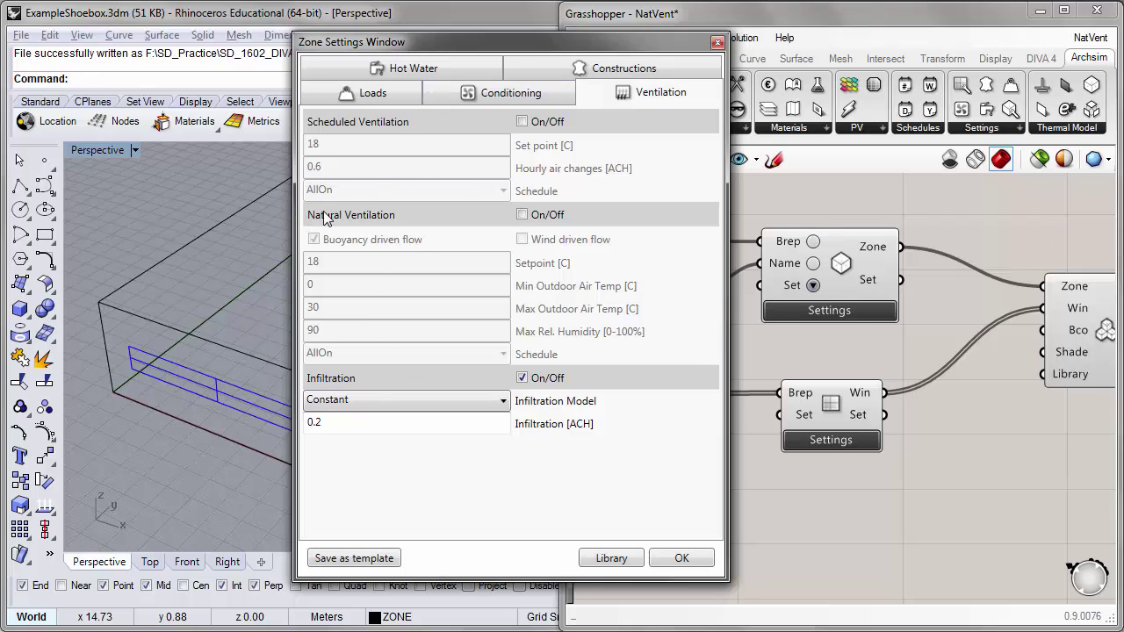
left_click(522, 214)
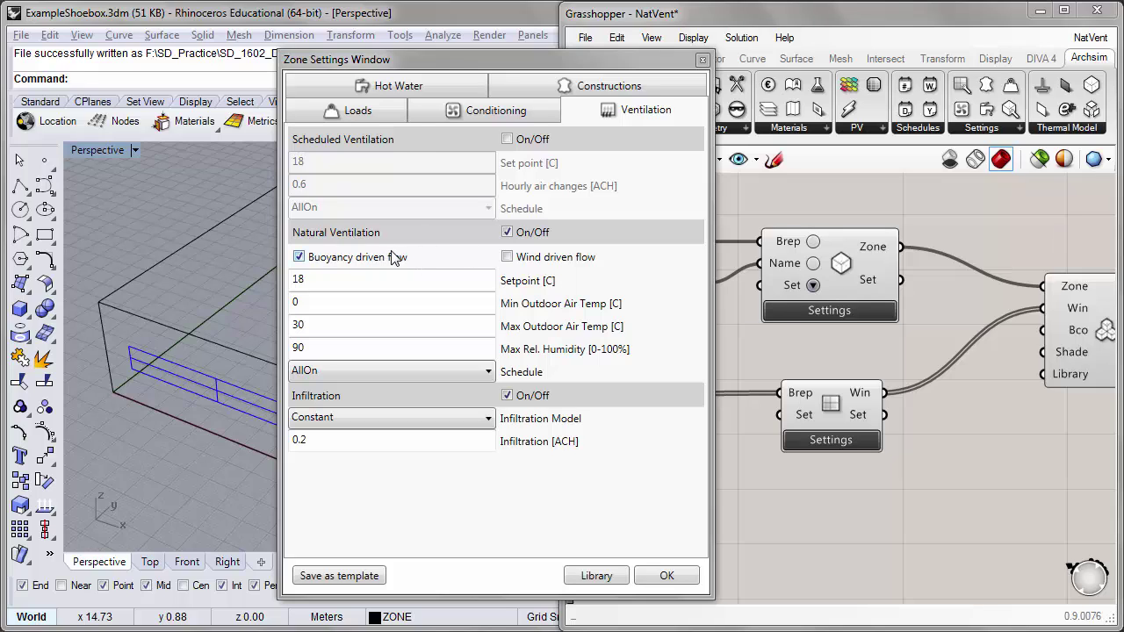
- Set the zone's natural ventilation schedule to occOffice and accept the zone settings
left_click(323, 280)
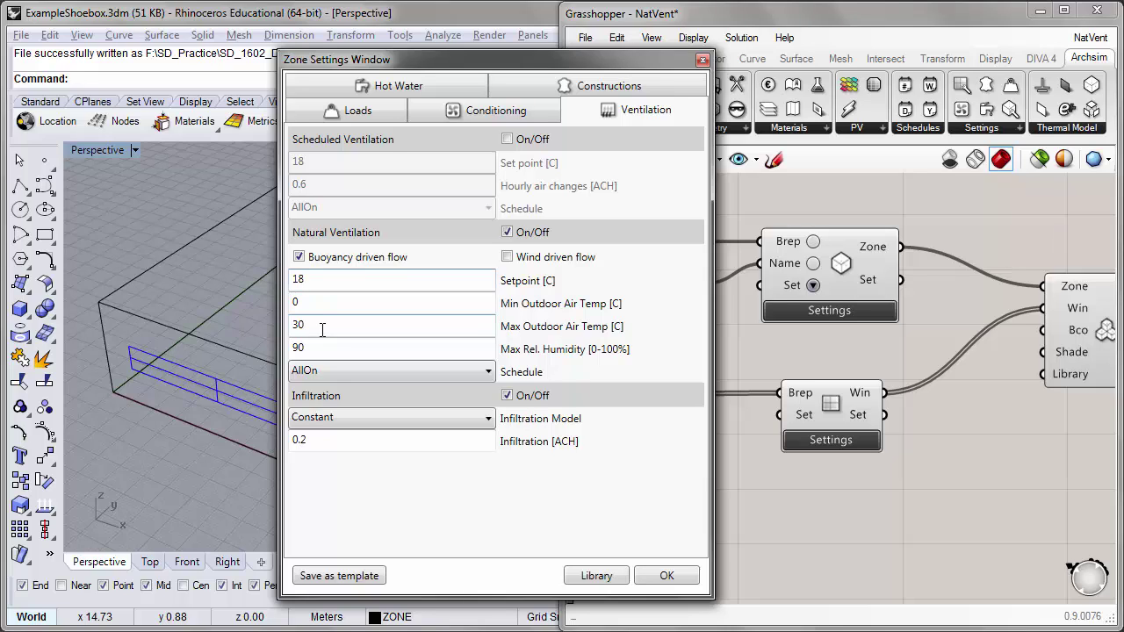
left_click_drag(316, 328, 286, 336)
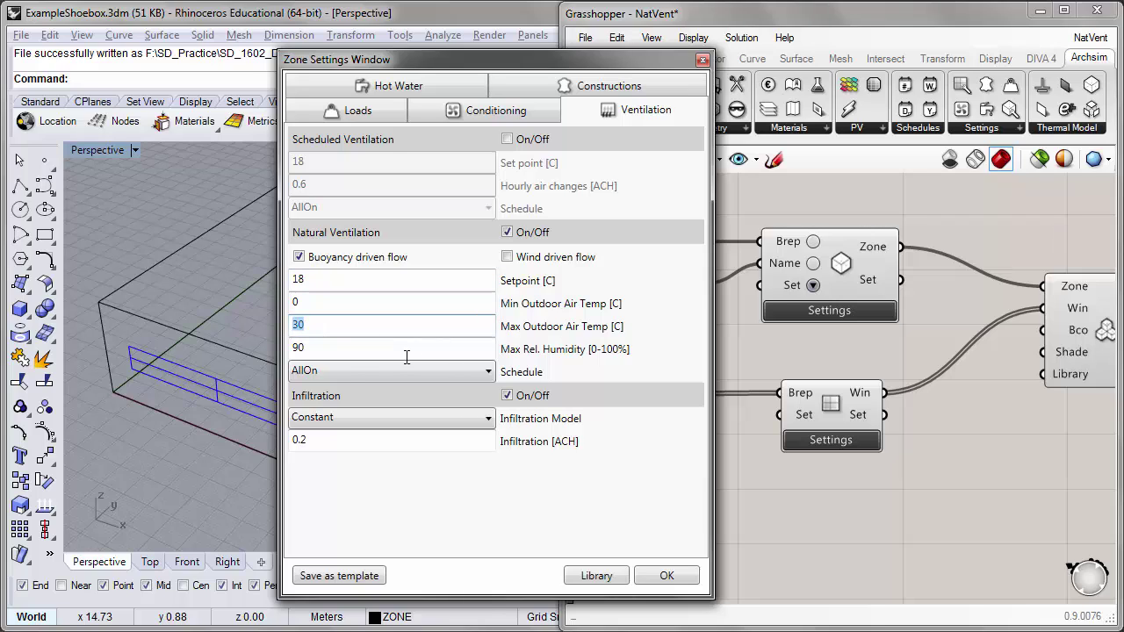
left_click(405, 372)
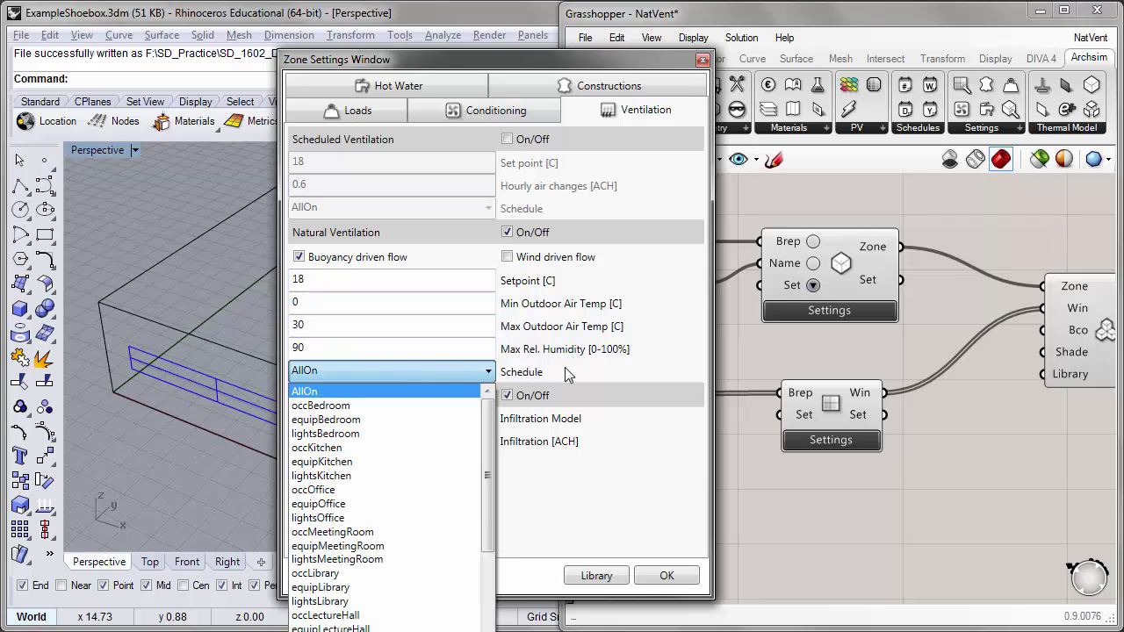
left_click(646, 373)
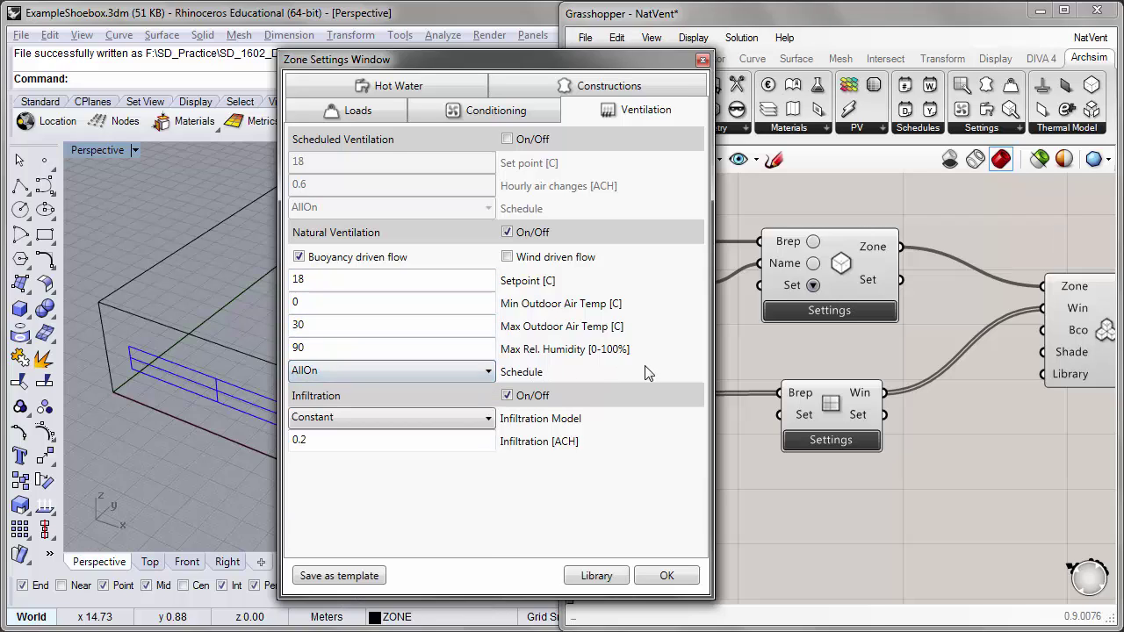
left_click(489, 372)
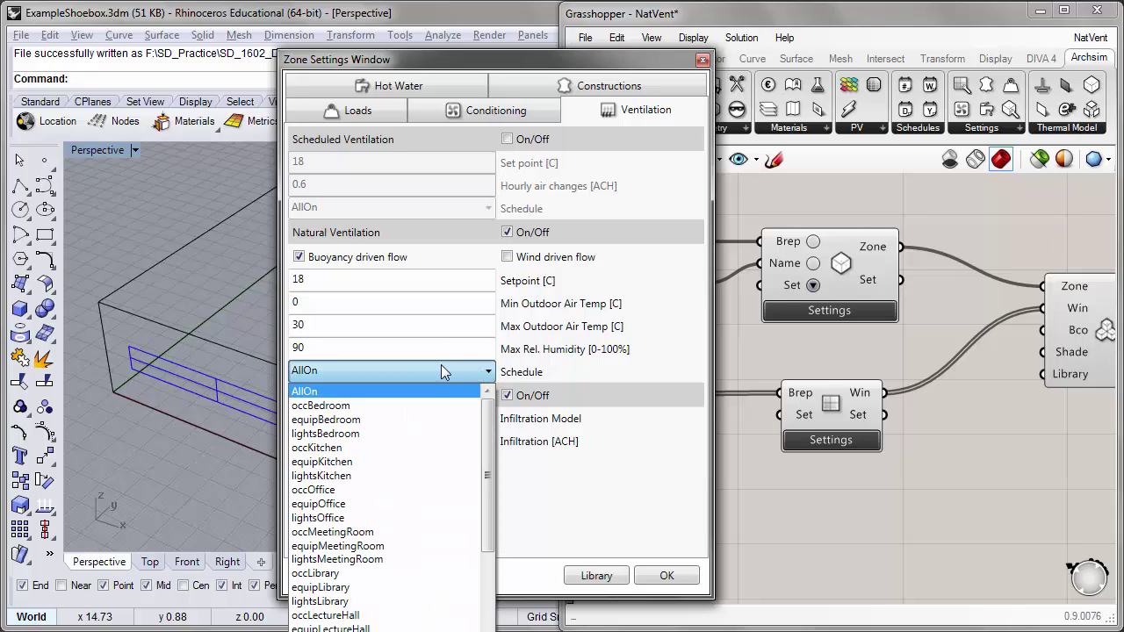
left_click(345, 490)
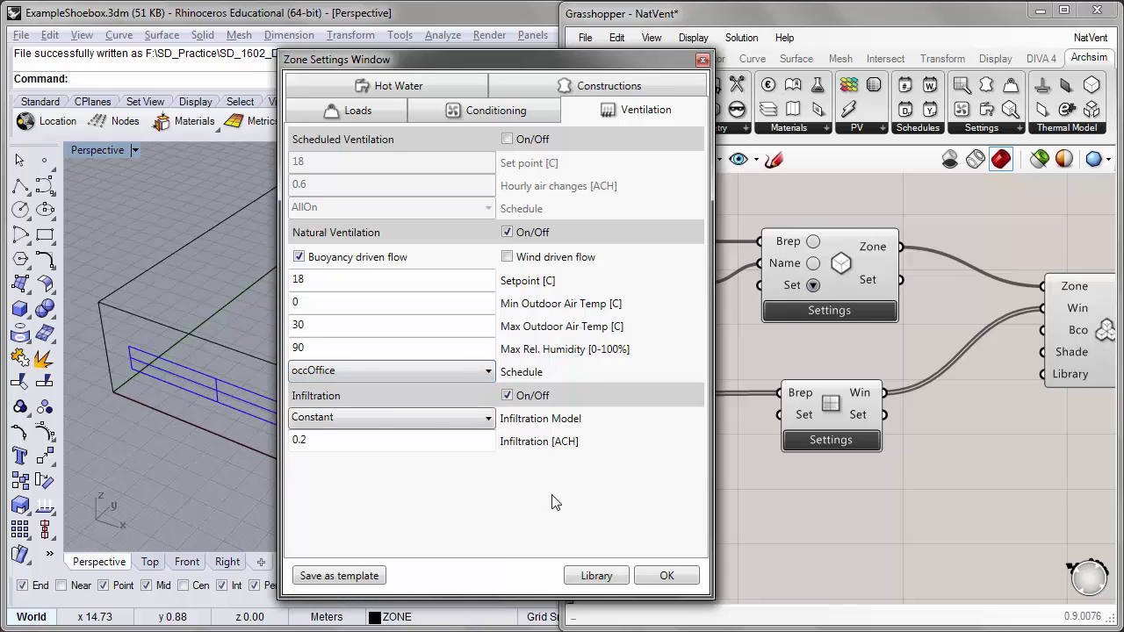
left_click(667, 576)
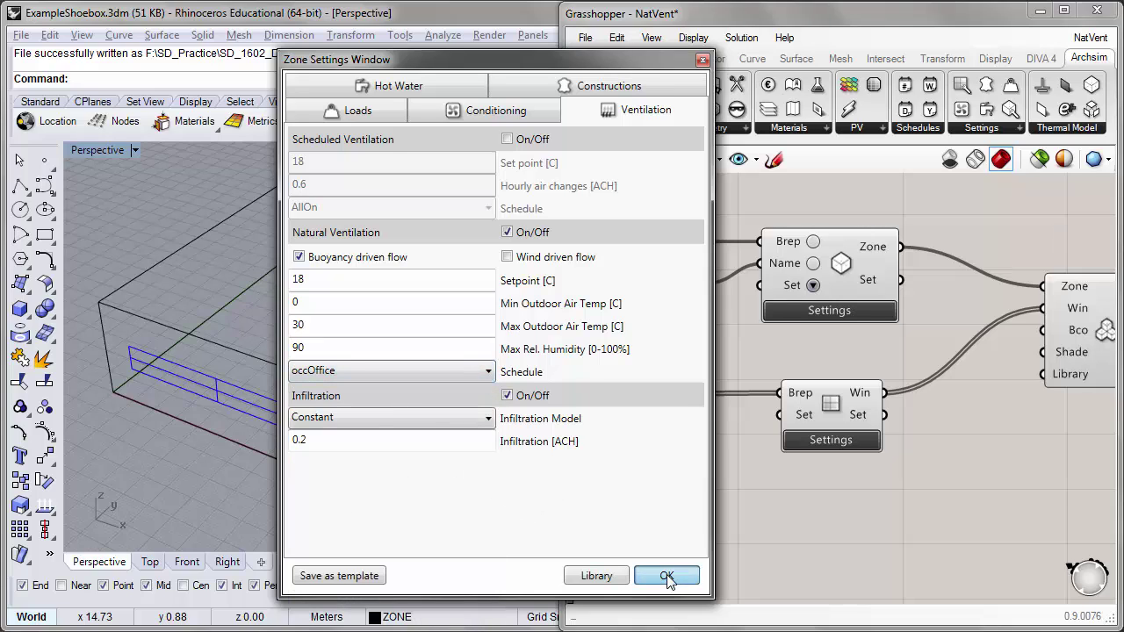
- Set the operable area ratio to 0.25 in the window component's ventilation settings and accept them
right_click_drag(690, 535, 732, 509)
right_click_drag(153, 432, 443, 260)
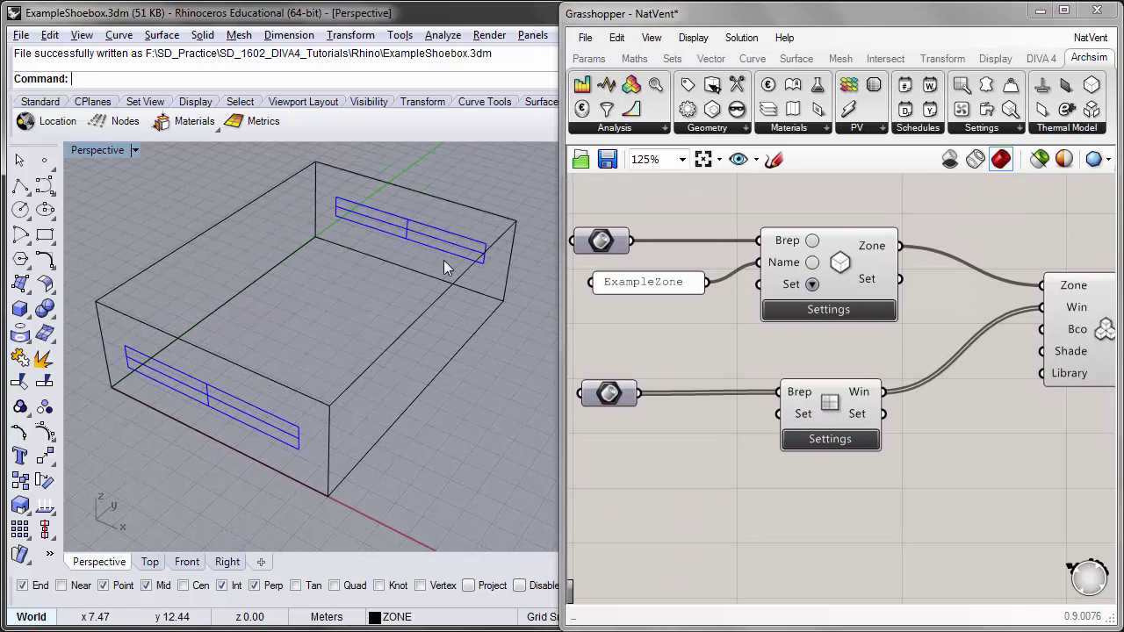
left_click(827, 439)
left_click_drag(317, 123, 570, 81)
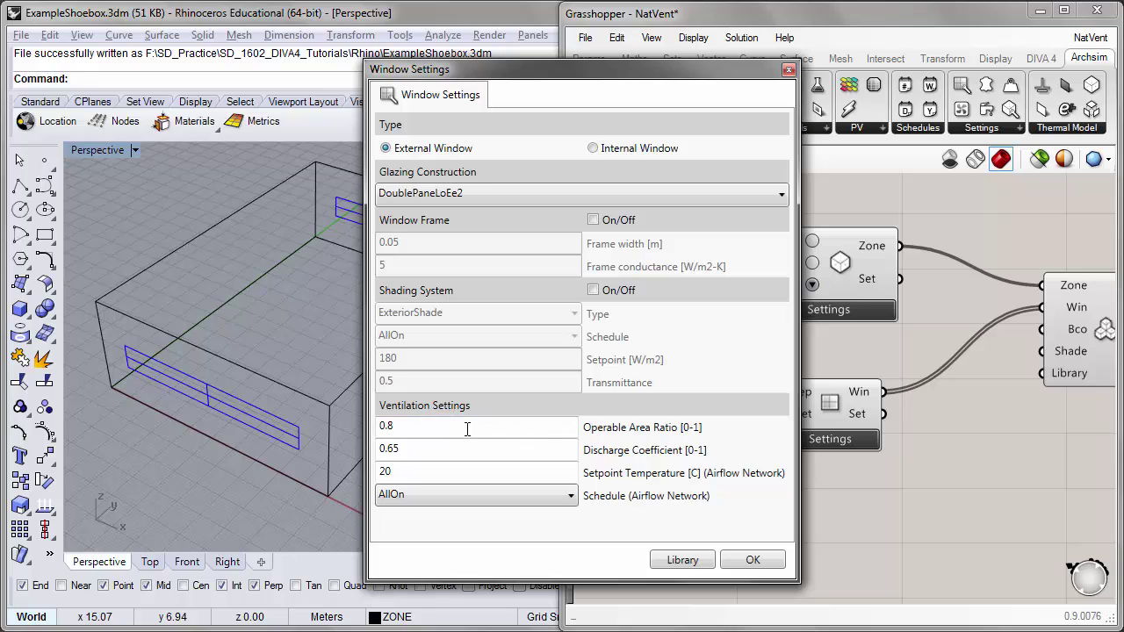
left_click(203, 374)
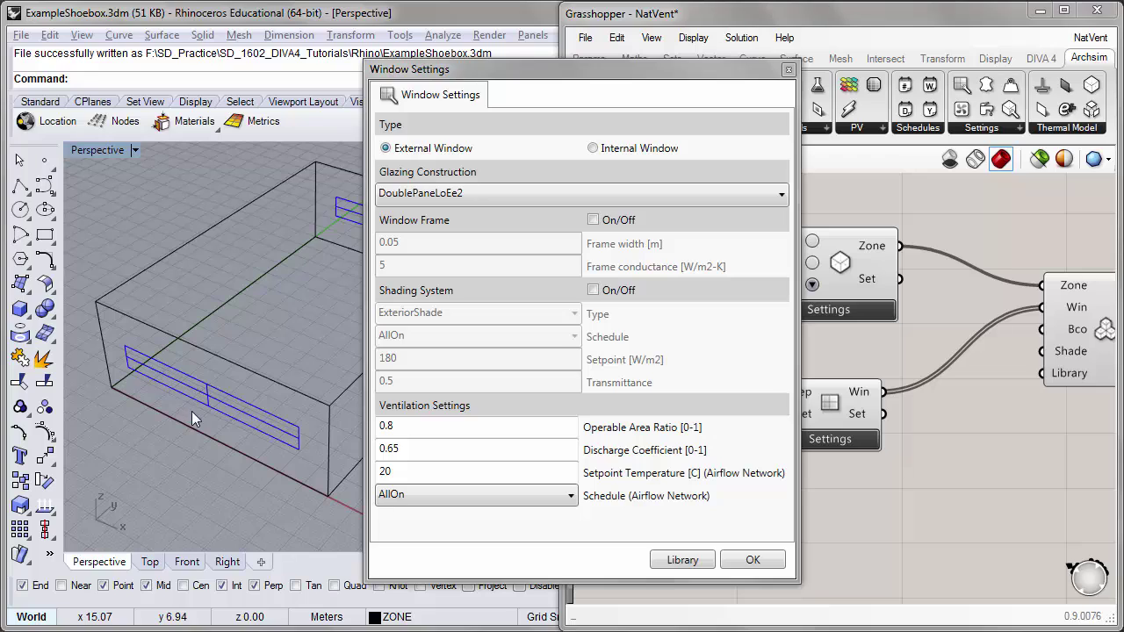
left_click(389, 428)
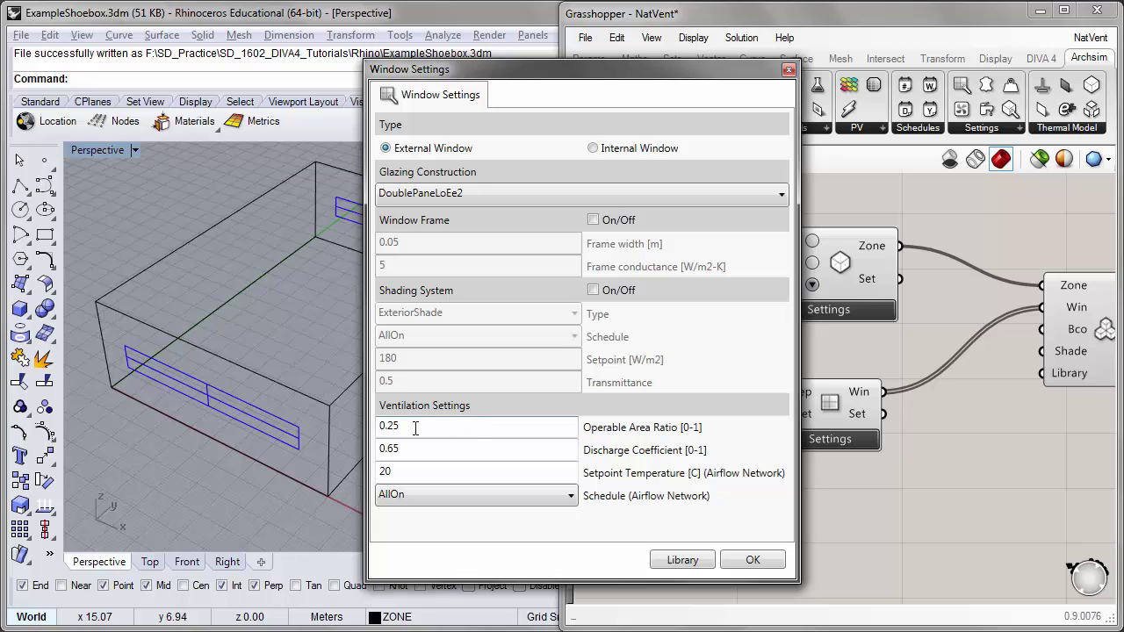
left_click_drag(416, 427, 352, 433)
left_click(710, 527)
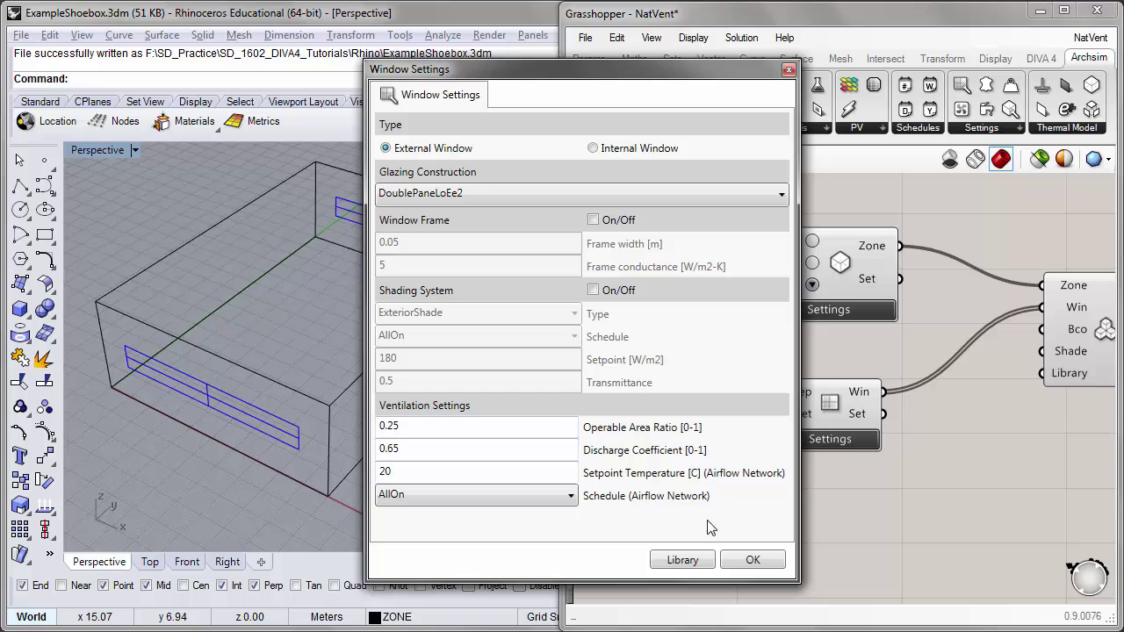
left_click(752, 560)
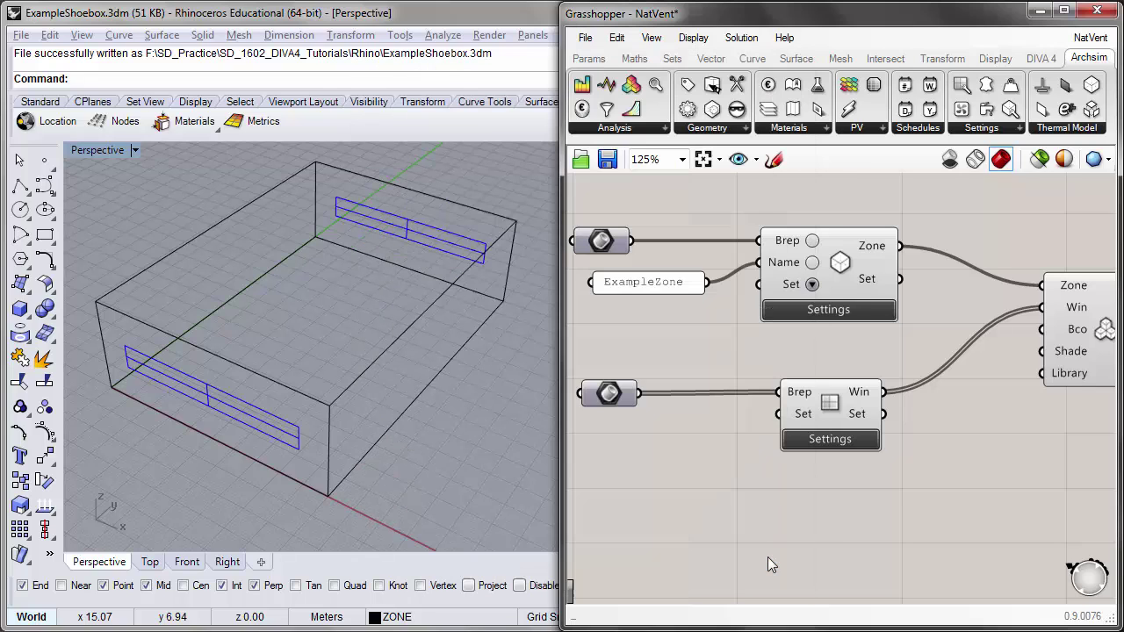
- Change the simulation name from Baseline to NatVent and run the simulation
right_click_drag(963, 493, 621, 472)
scroll(757, 392, "down", 2)
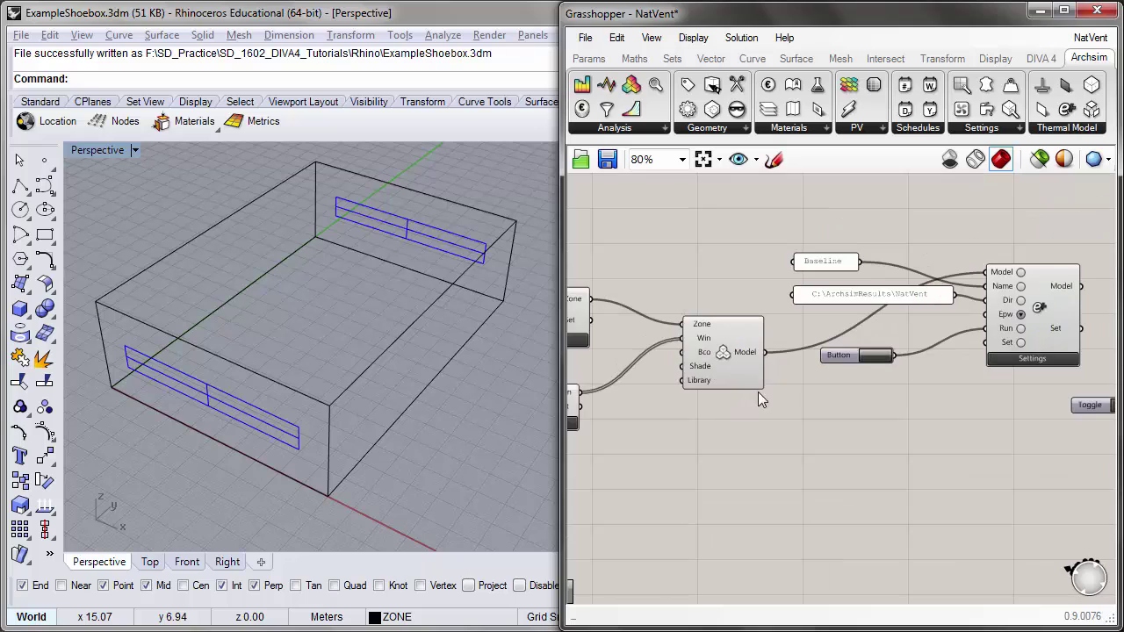
scroll(859, 254, "up", 1)
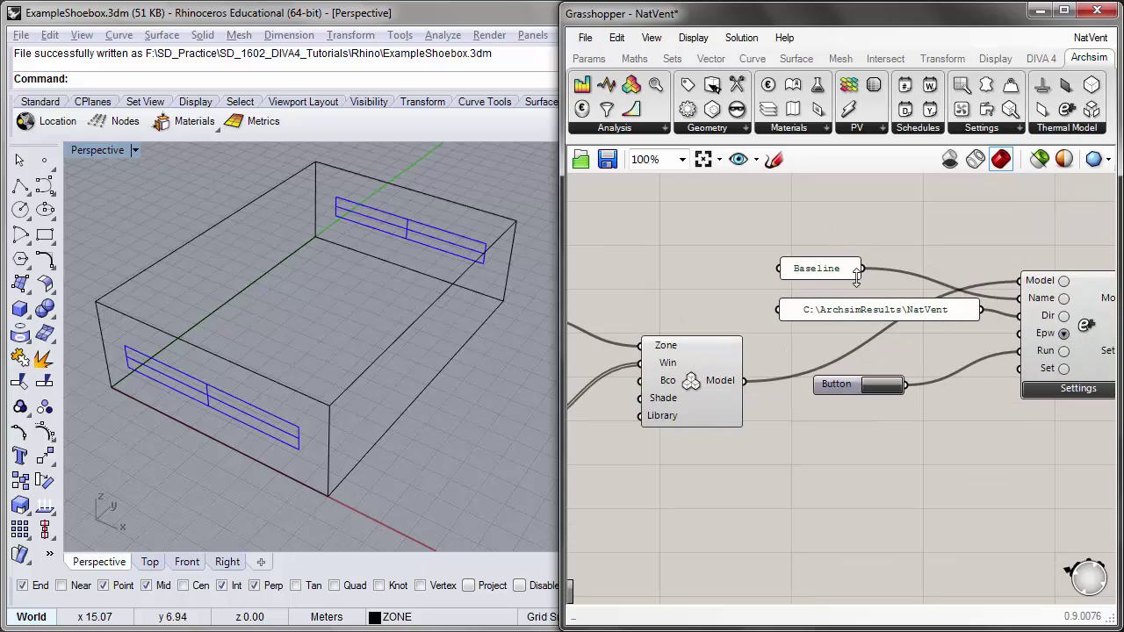
right_click_drag(856, 277, 818, 270)
double_click(731, 273)
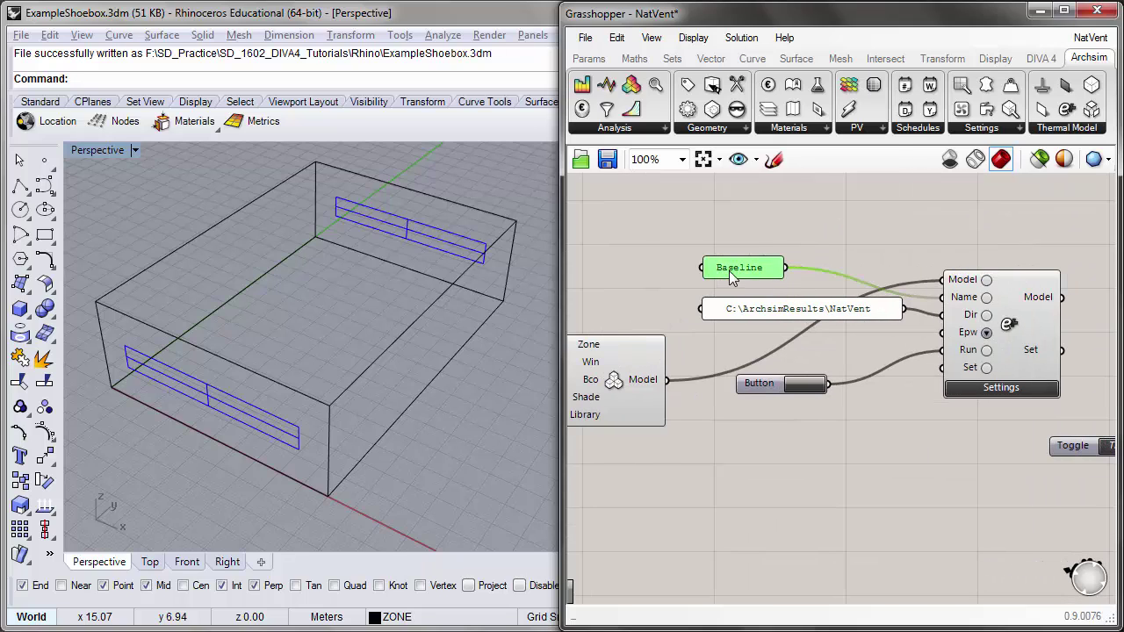
type("N")
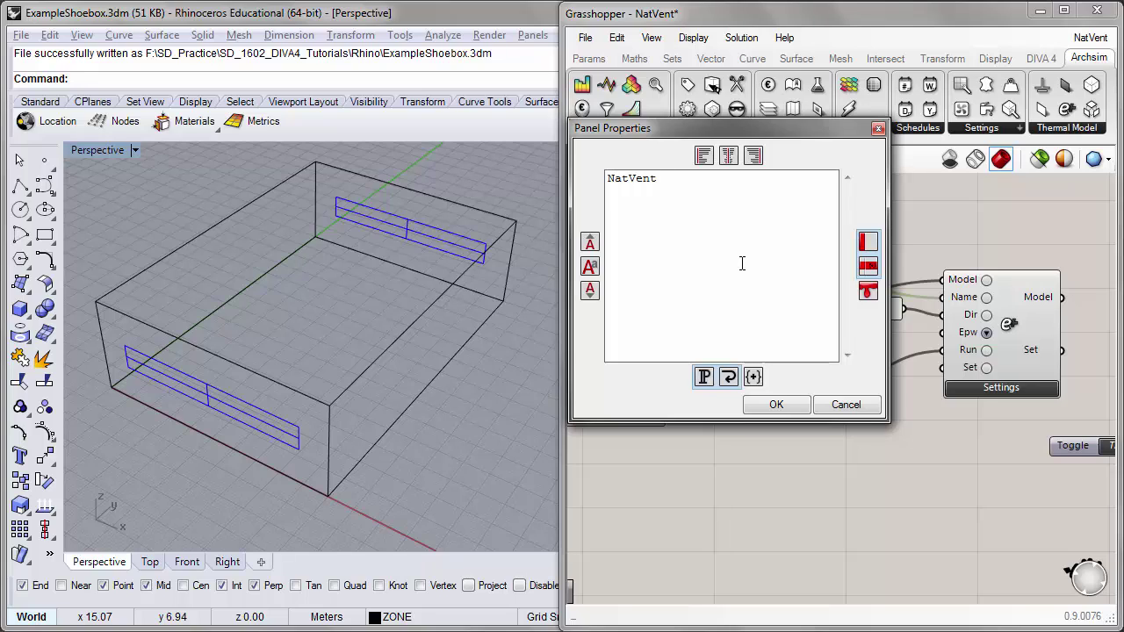
type("atVent")
left_click(776, 405)
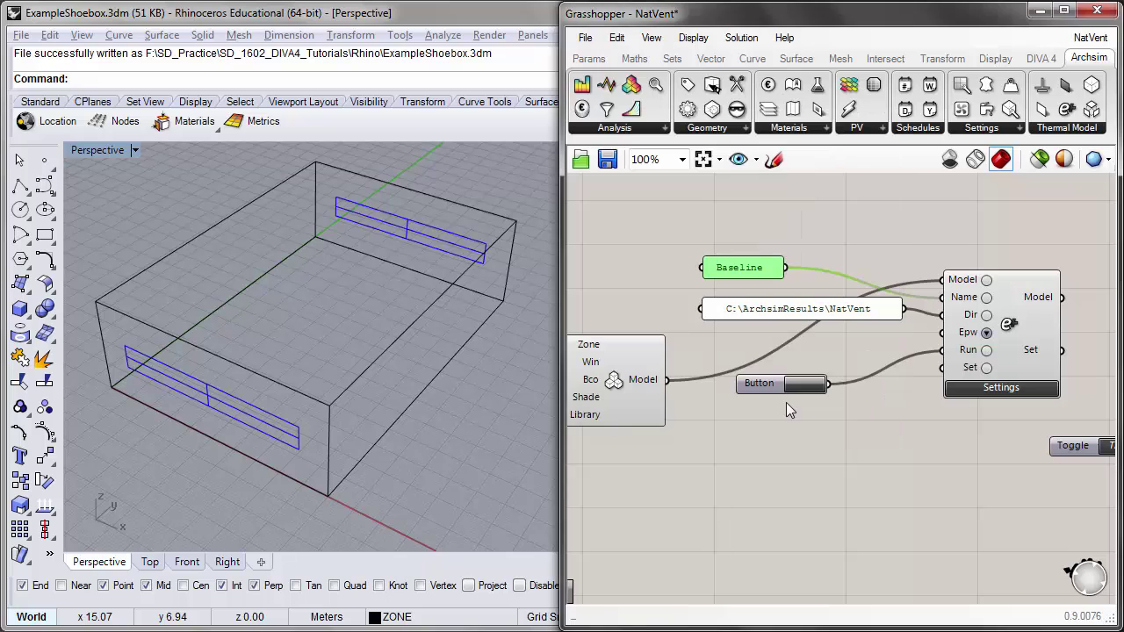
right_click_drag(767, 437, 801, 414)
left_click(802, 384)
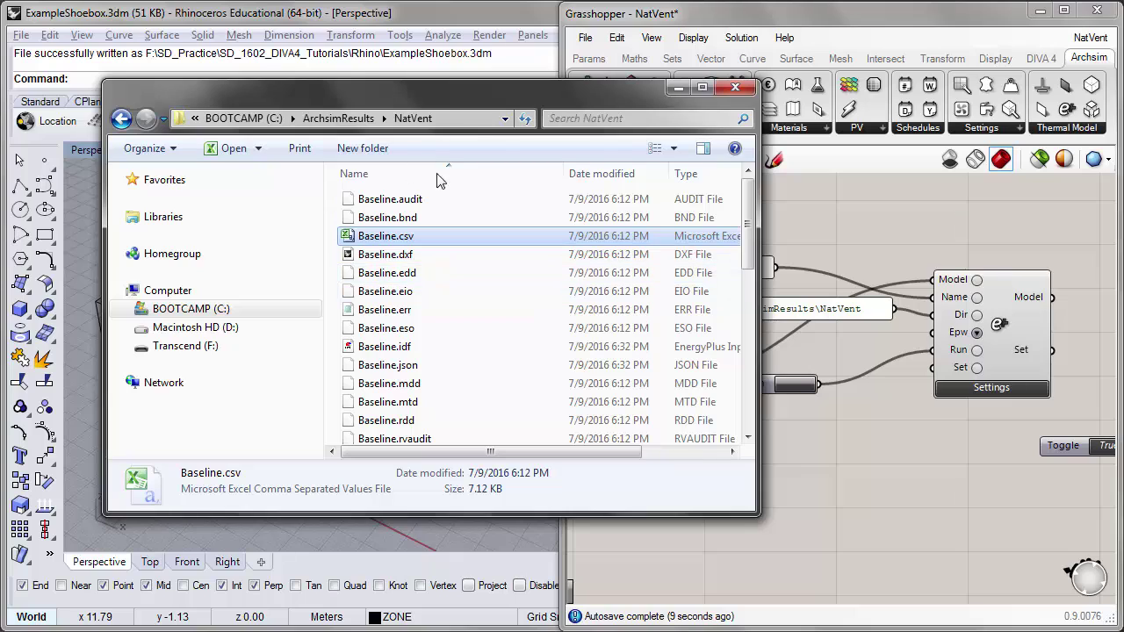
- Find NatVent.csv in the ArchsimResults\NatVent folder and open it in Excel
left_click(412, 294)
scroll(377, 312, "down", 5)
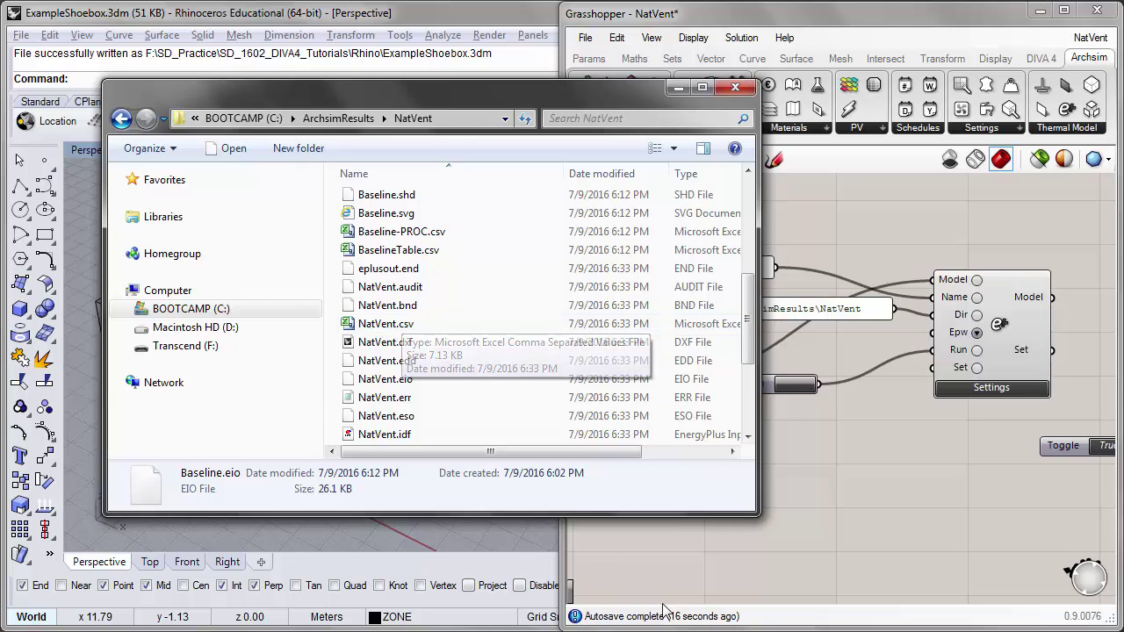
left_click(391, 327)
double_click(391, 326)
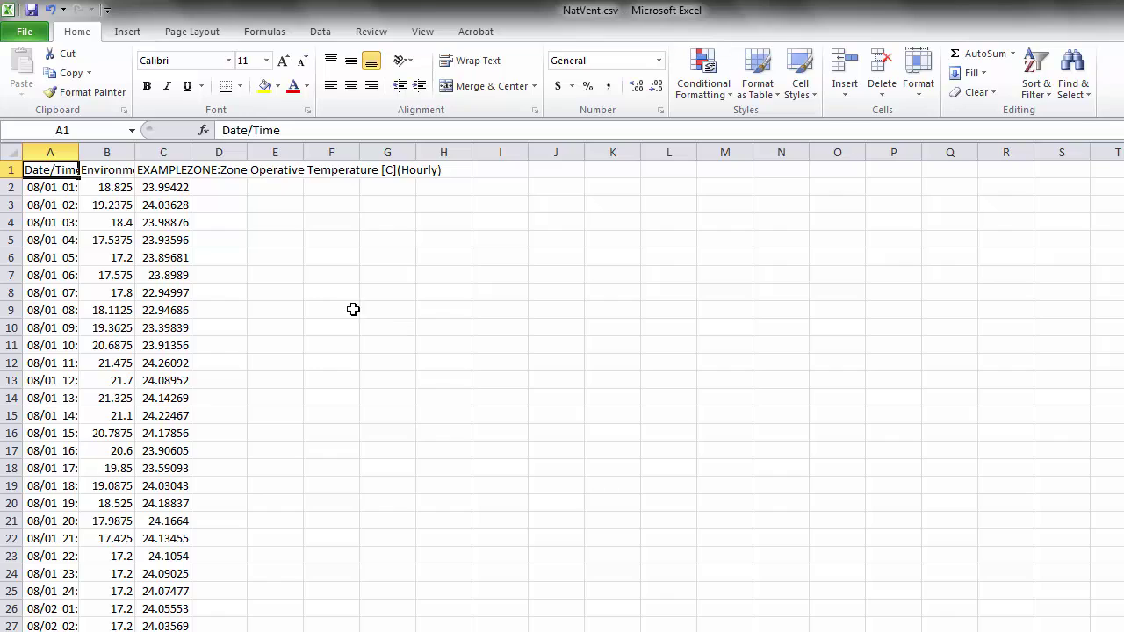
- Rename the zone operative temperature header in cell C1 to NatVent
left_click(161, 170)
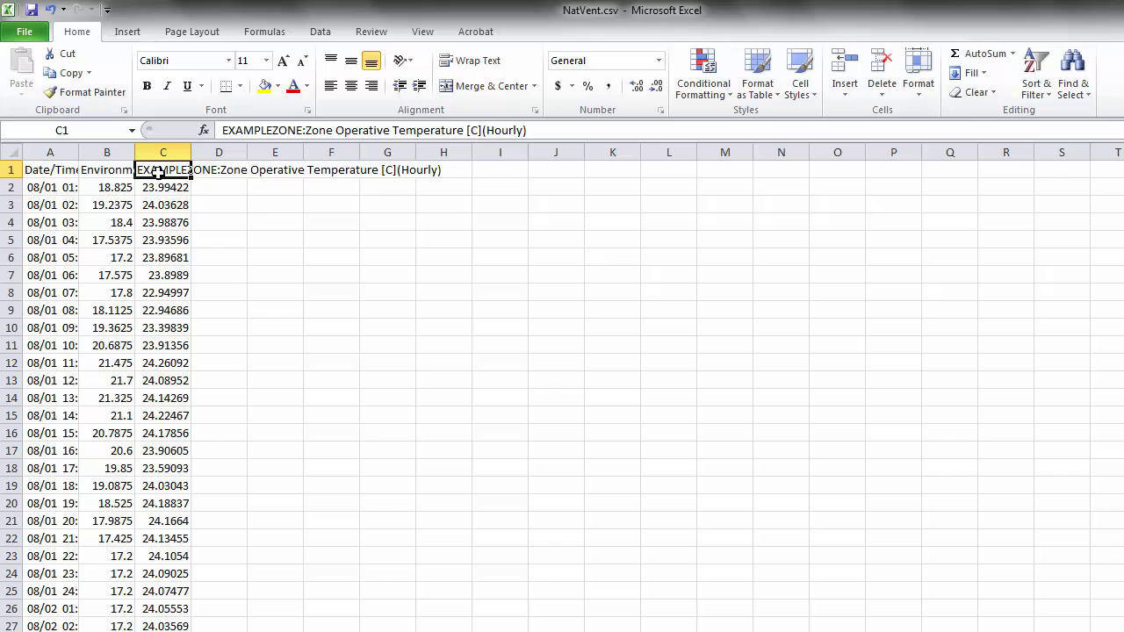
left_click(277, 129)
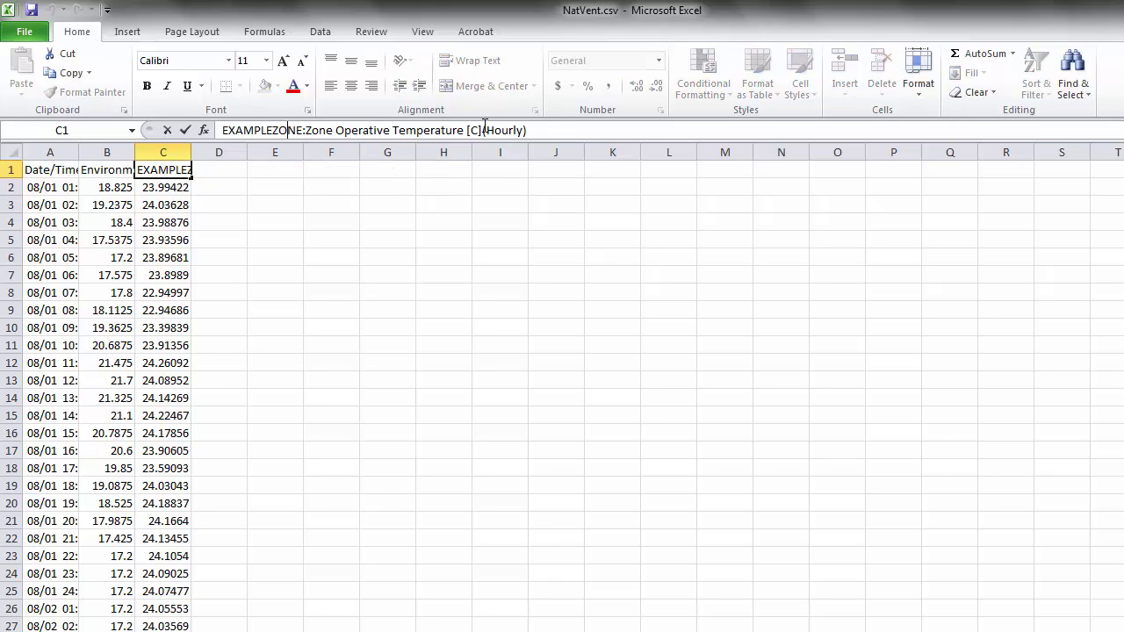
left_click_drag(554, 131, 220, 131)
type("NatVent")
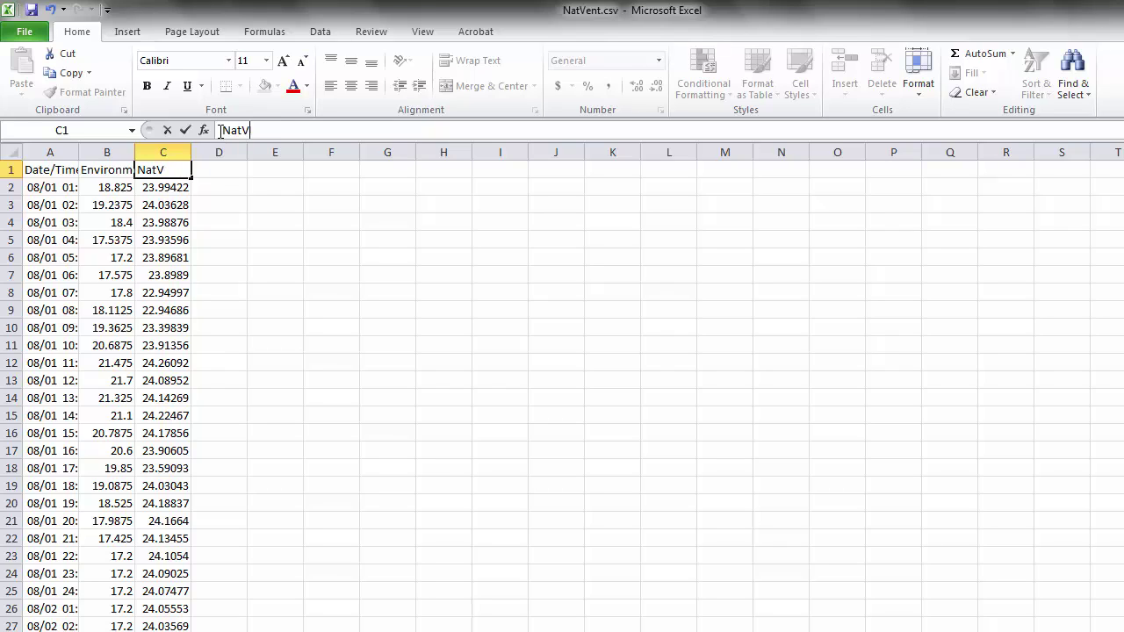
left_click(188, 223)
- Copy the NatVent temperature column into column F of Baseline.csv and select the temperature chart
left_click(164, 152)
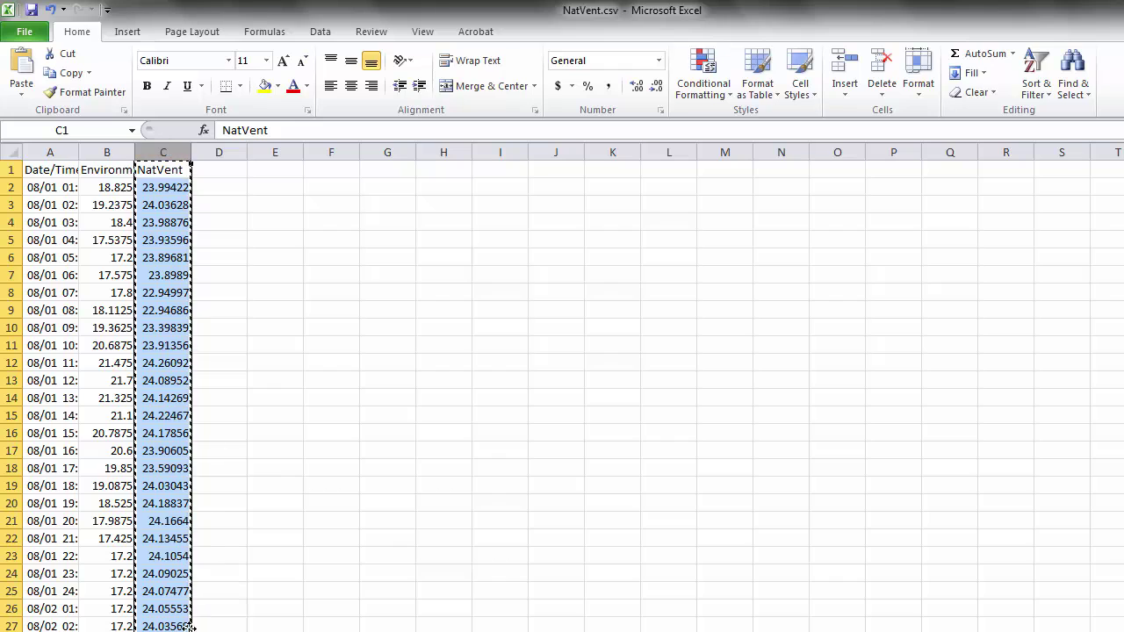
left_click(553, 626)
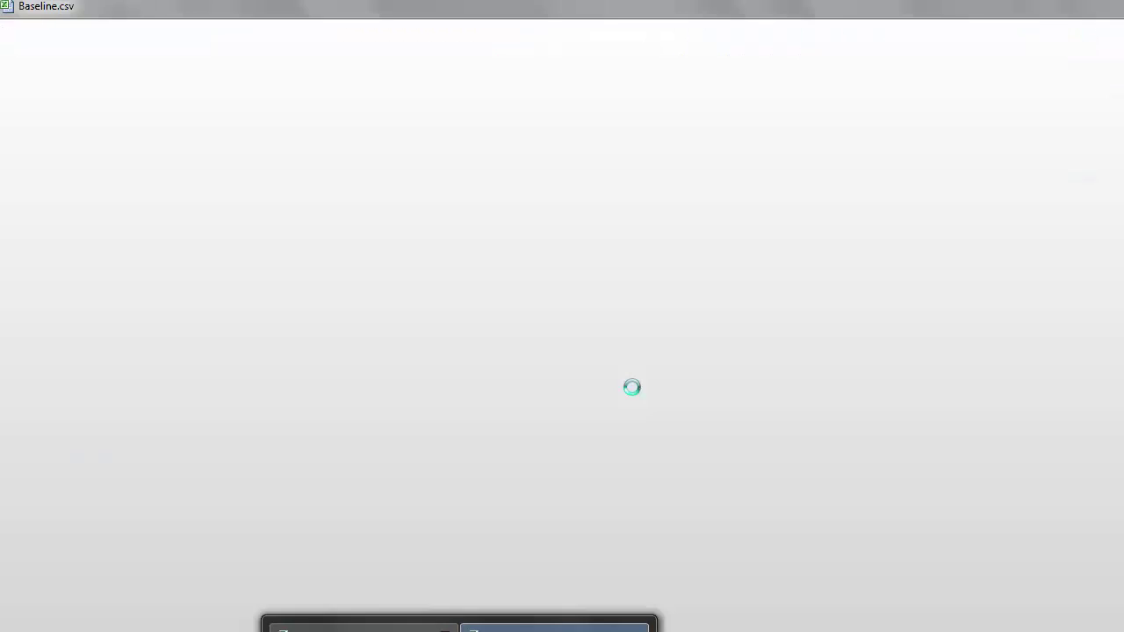
left_click(323, 209)
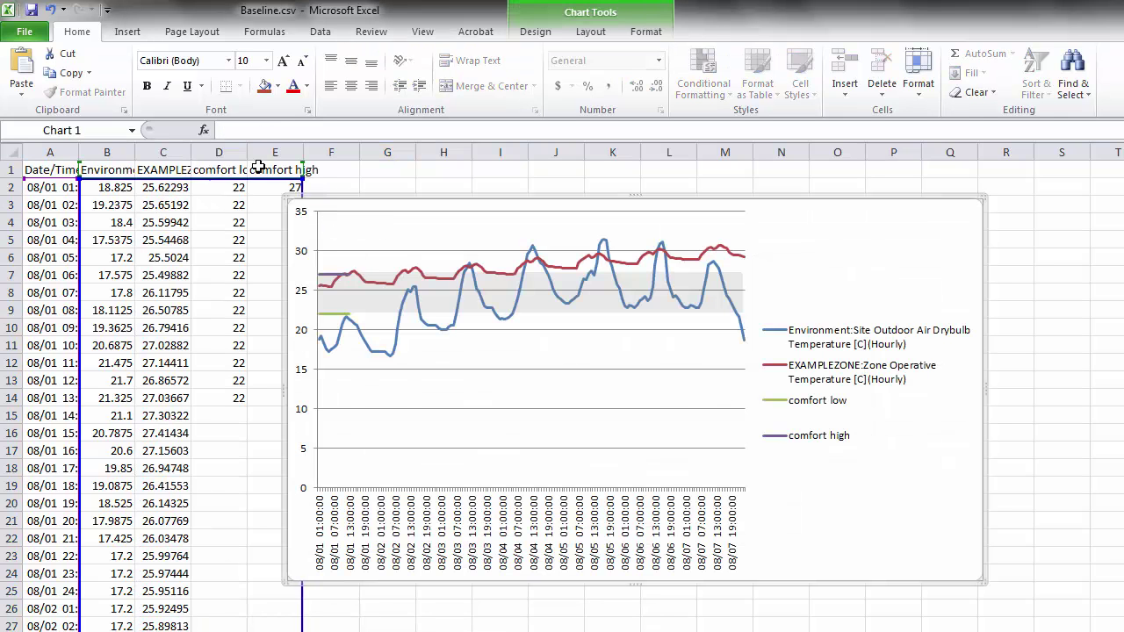
left_click(328, 152)
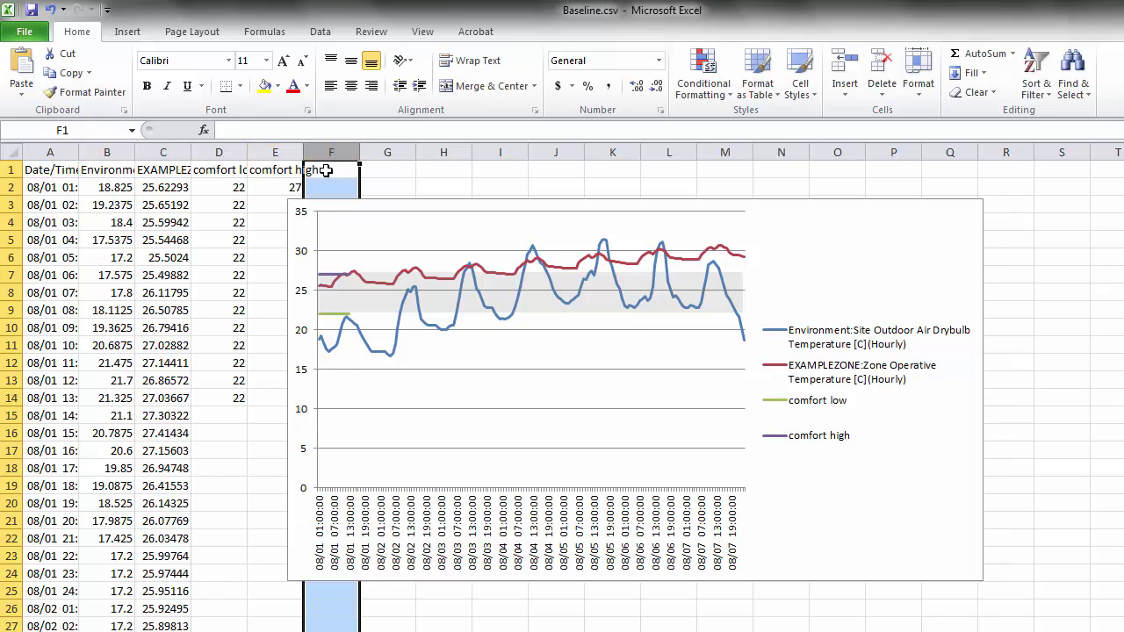
key("ctrl+v")
left_click(856, 233)
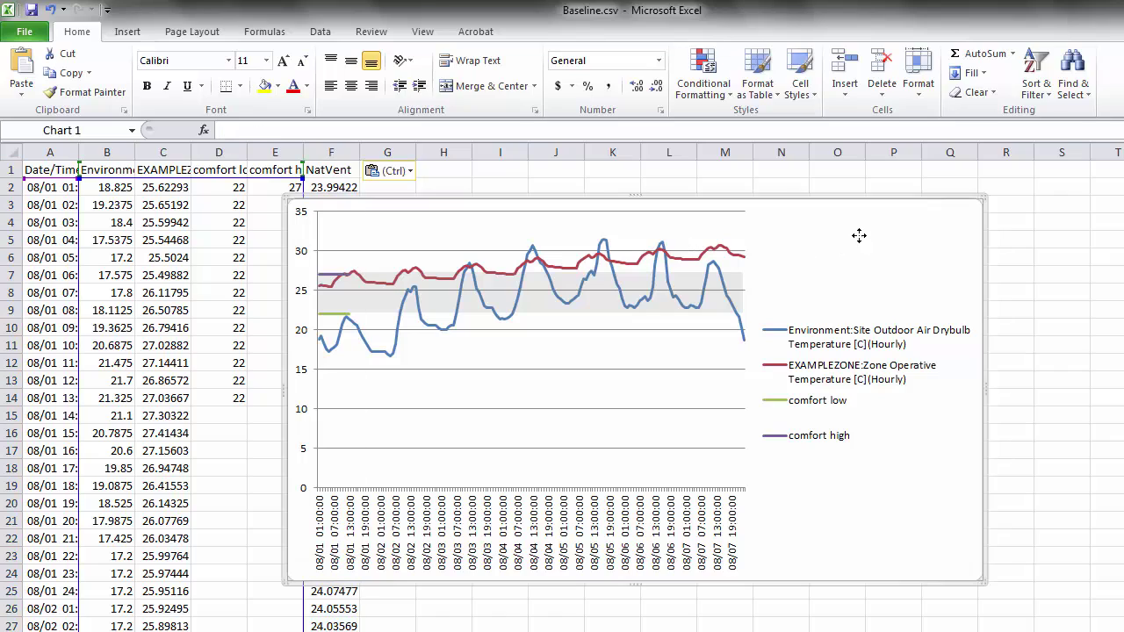
- Extend the temperature chart's data range in Baseline.csv to include the NatVent series in column F
left_click_drag(302, 179, 340, 180)
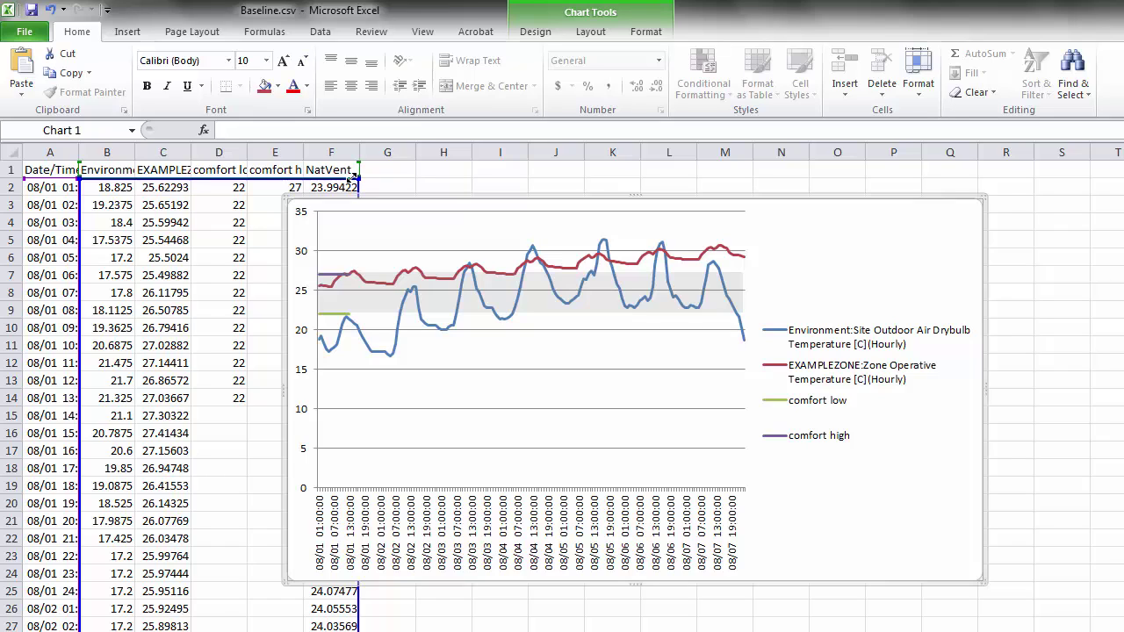
left_click_drag(354, 179, 358, 176)
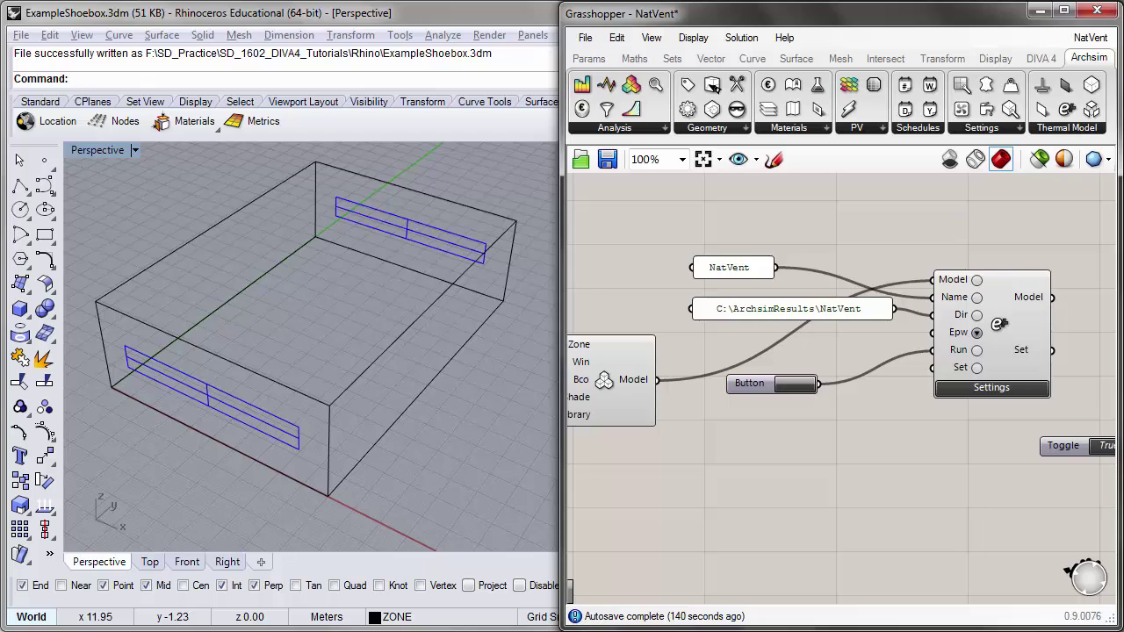
- Open EngineeringReference.pdf from the EnergyPlus Documentation folder and examine the equation for ventilation rate due to stack effect
left_click(210, 628)
left_click(82, 616)
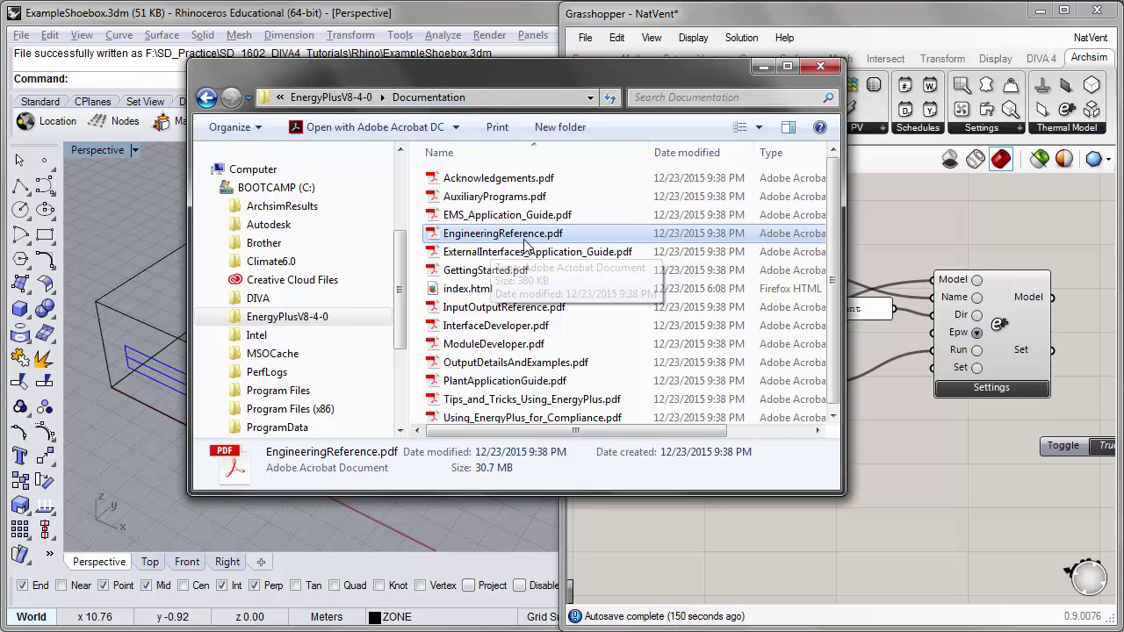
key("Return")
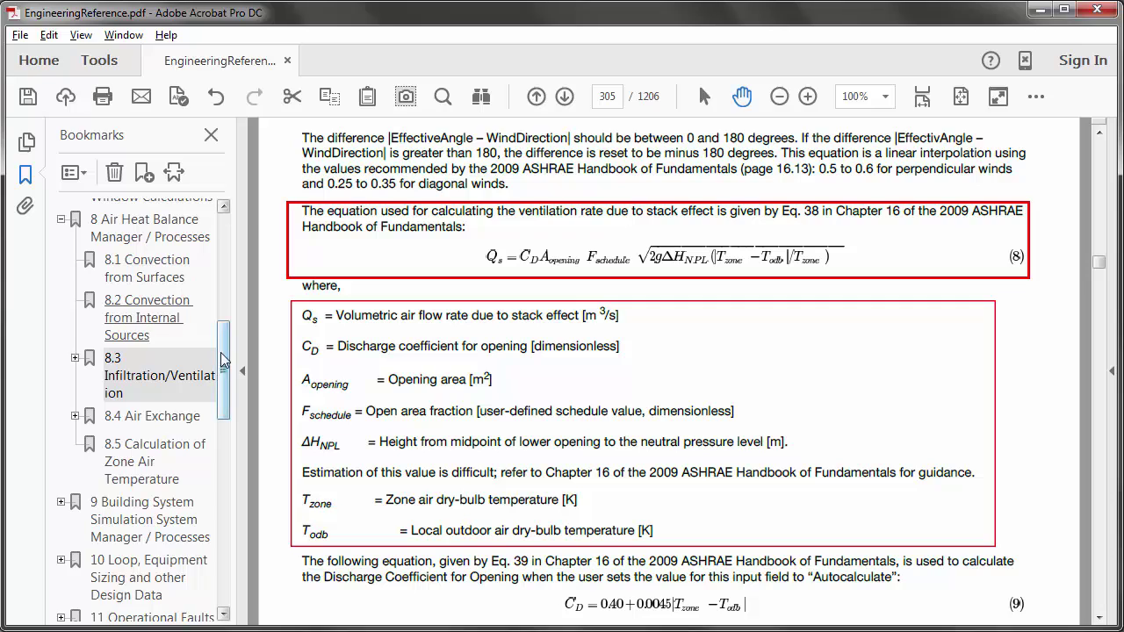
scroll(223, 336, "up", 3)
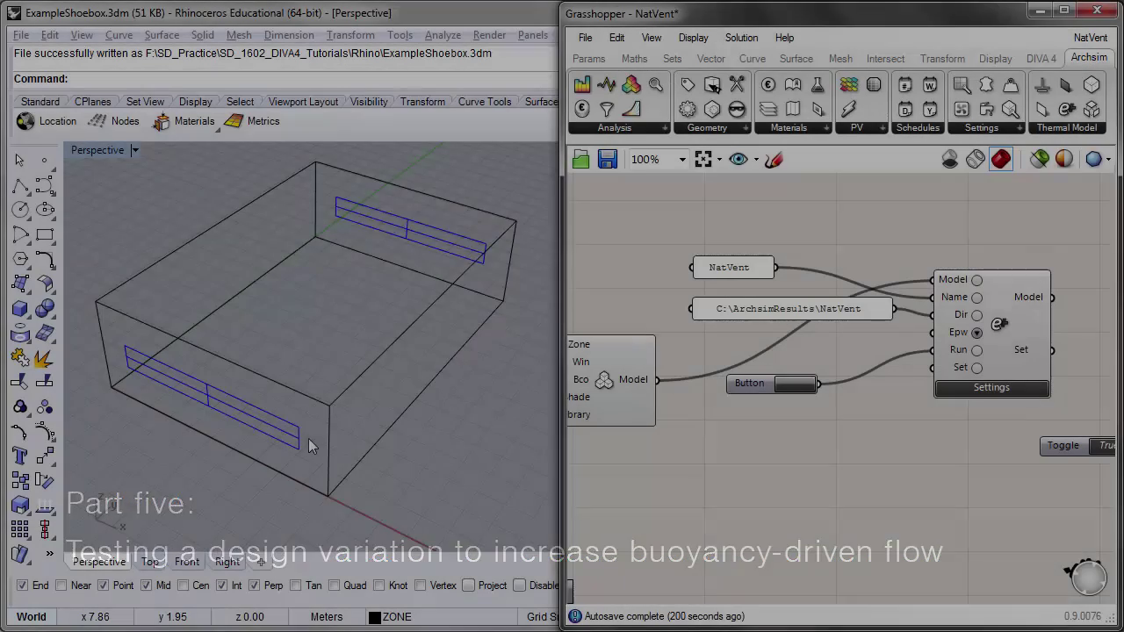
- Move the front window in the Rhino shoebox model down by its own height, from its upper corner to its lower corner
mouse_move(308, 438)
right_mouse_down()
mouse_move(322, 389)
mouse_move(302, 422)
right_mouse_up()
left_click(284, 426)
type("m")
key("Return")
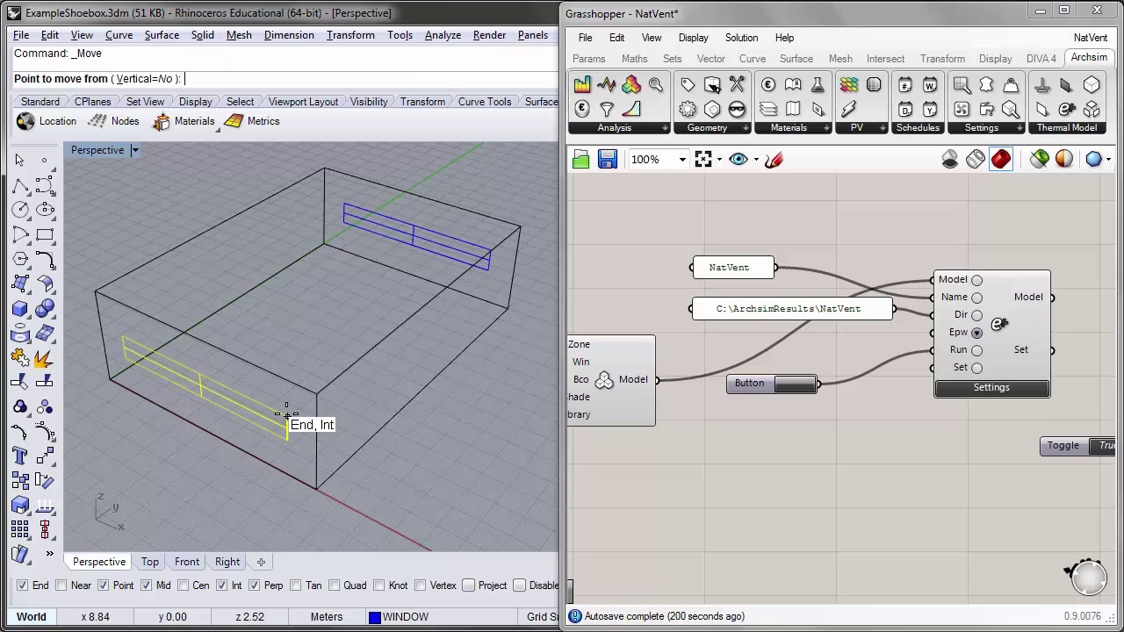
left_click(287, 414)
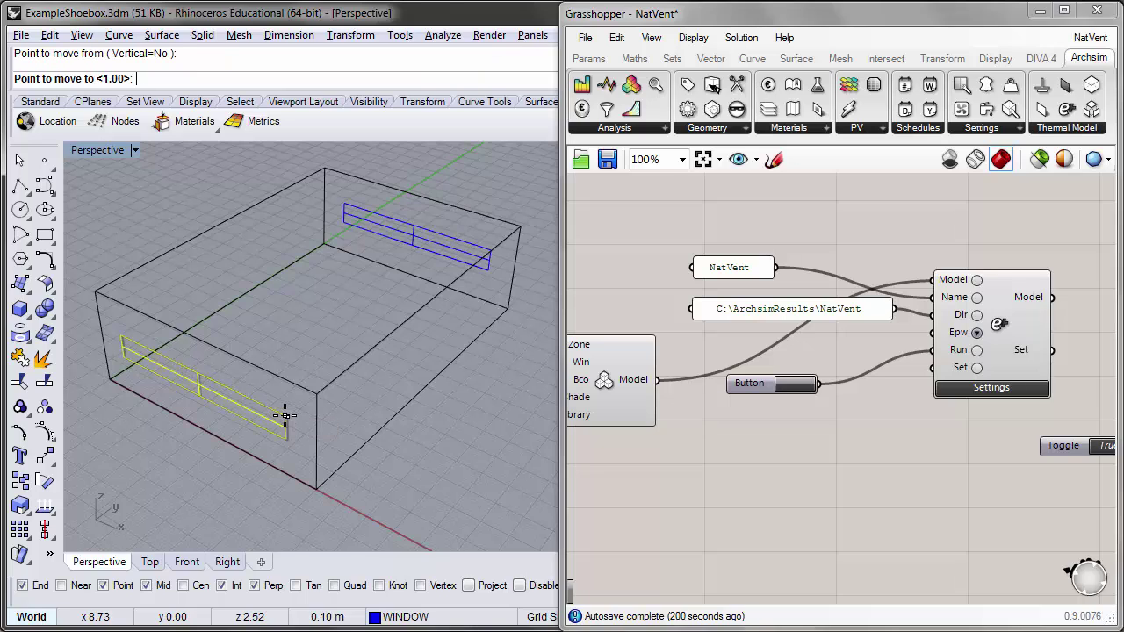
left_click(288, 440)
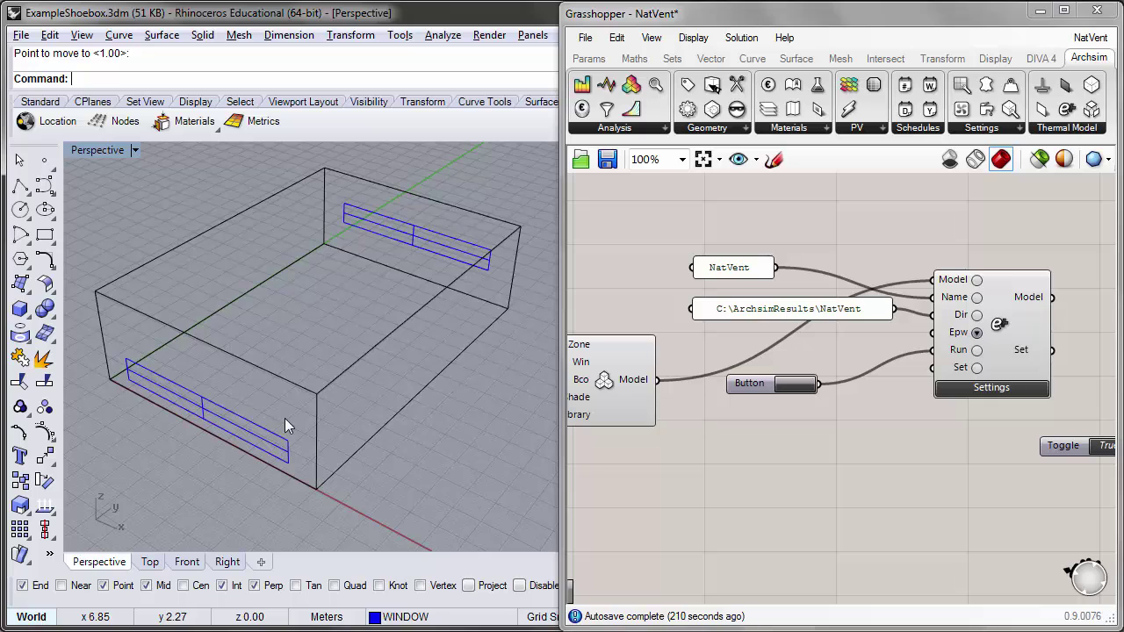
- Move the back window up by its own height, from its lower corner to its upper corner
left_click(422, 232)
scroll(517, 227, "up", 3)
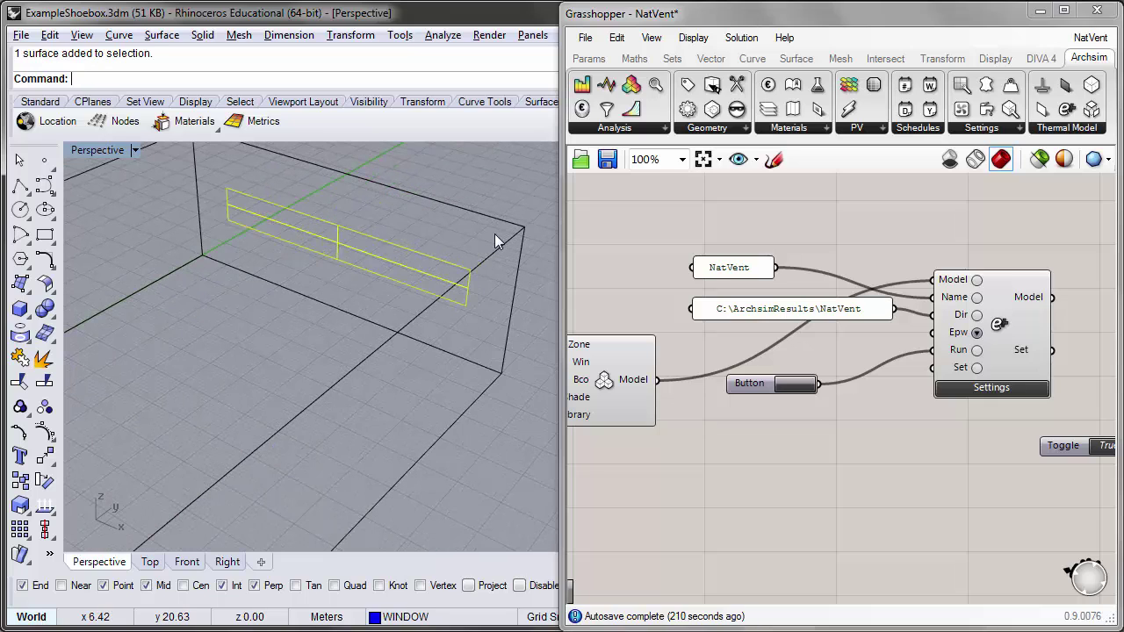
type("m")
key("Return")
left_click(466, 304)
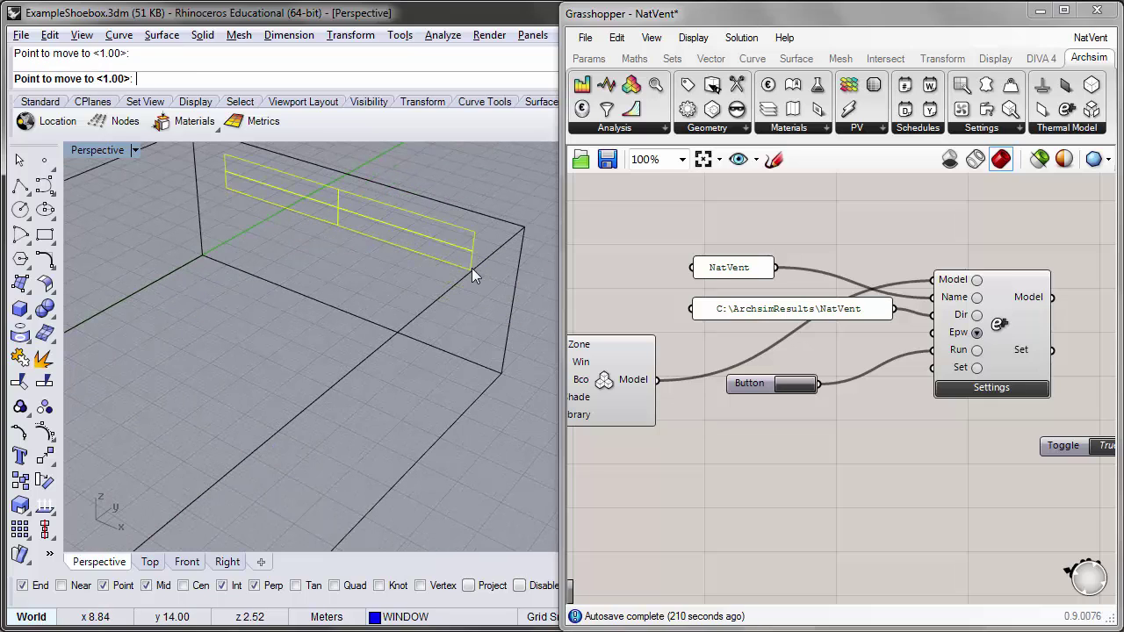
left_click(471, 271)
scroll(472, 273, "down", 2)
scroll(470, 280, "down", 3)
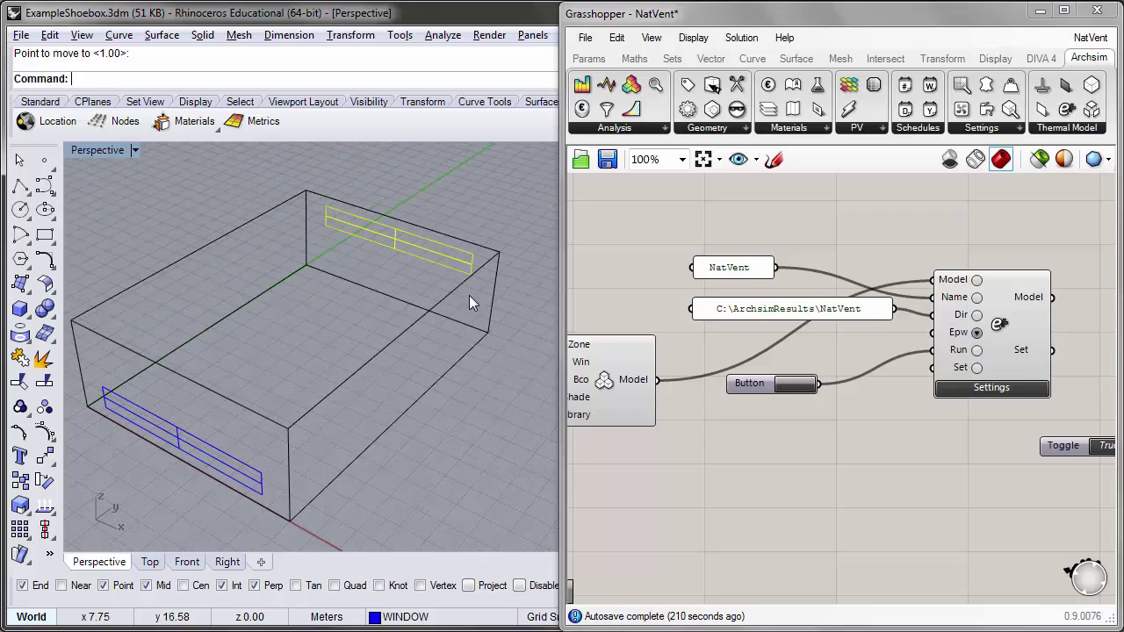
left_click(488, 386)
right_click_drag(439, 368, 513, 341)
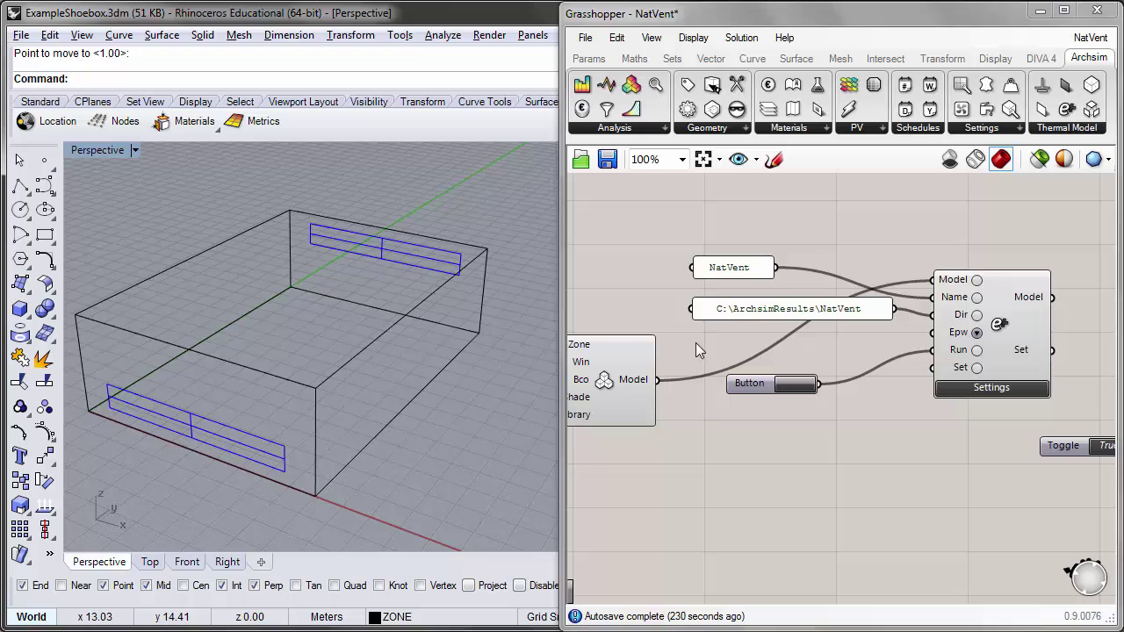
right_click_drag(306, 344, 390, 352)
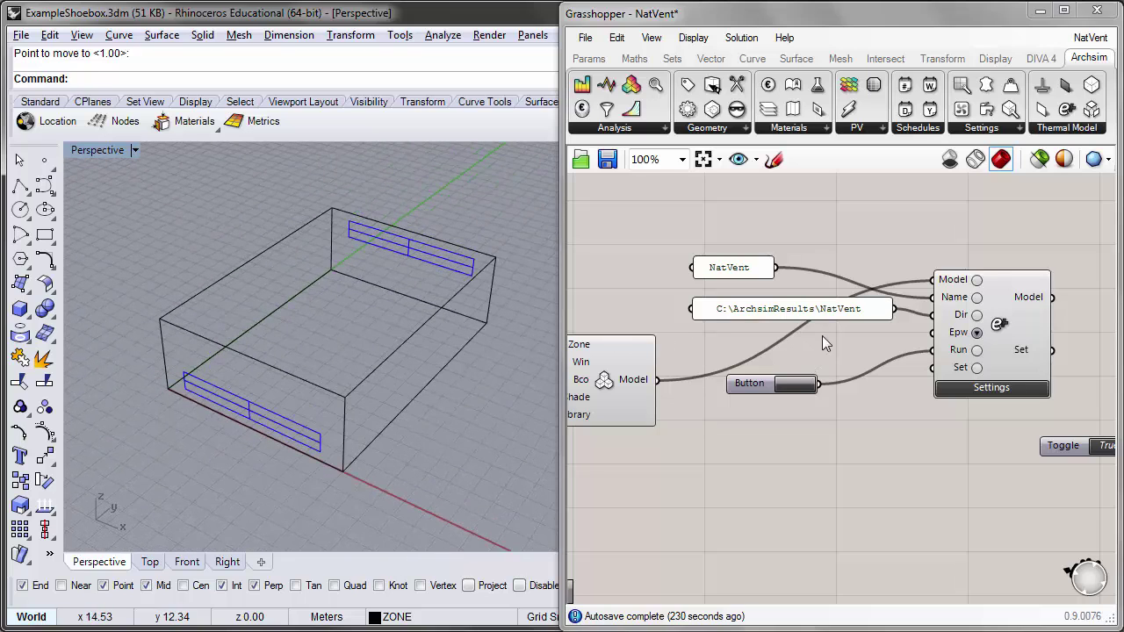
- Rename the simulation in Grasshopper to NatVent_WindowSeparation and run it
double_click(736, 269)
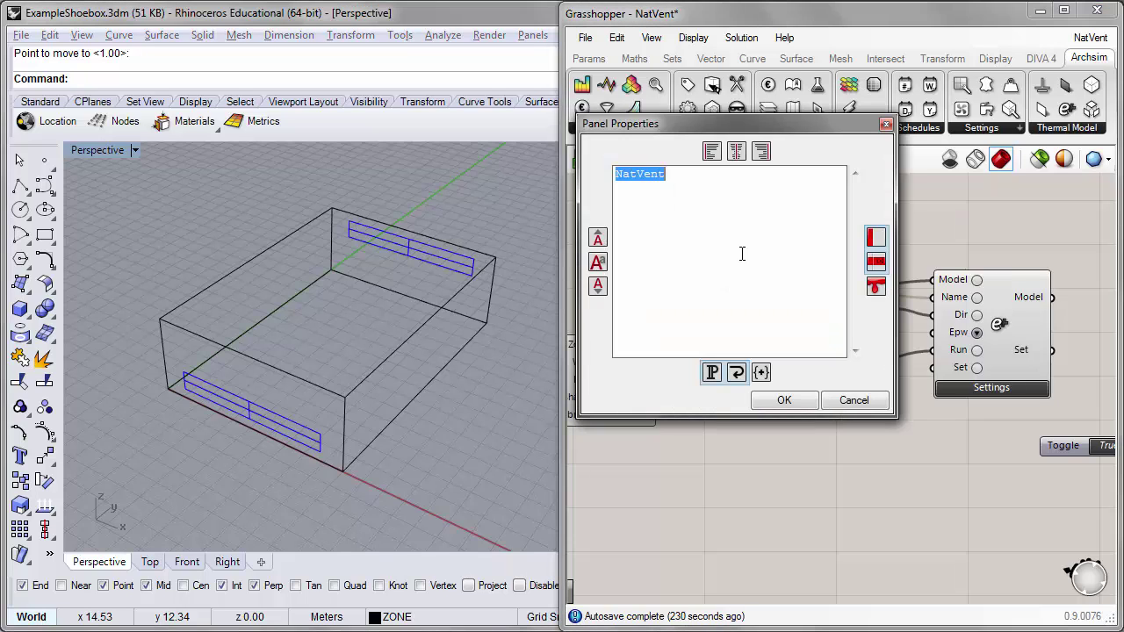
left_click(730, 205)
type("_WindowSep")
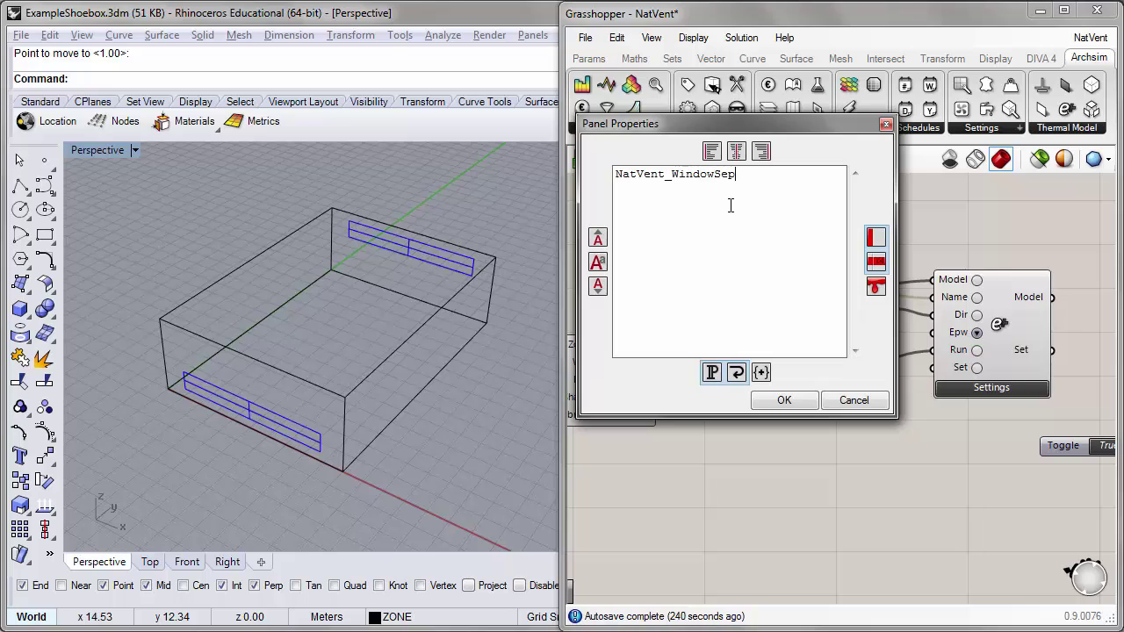
type("aration")
left_click(783, 399)
left_click(793, 442)
right_click_drag(836, 441, 883, 429)
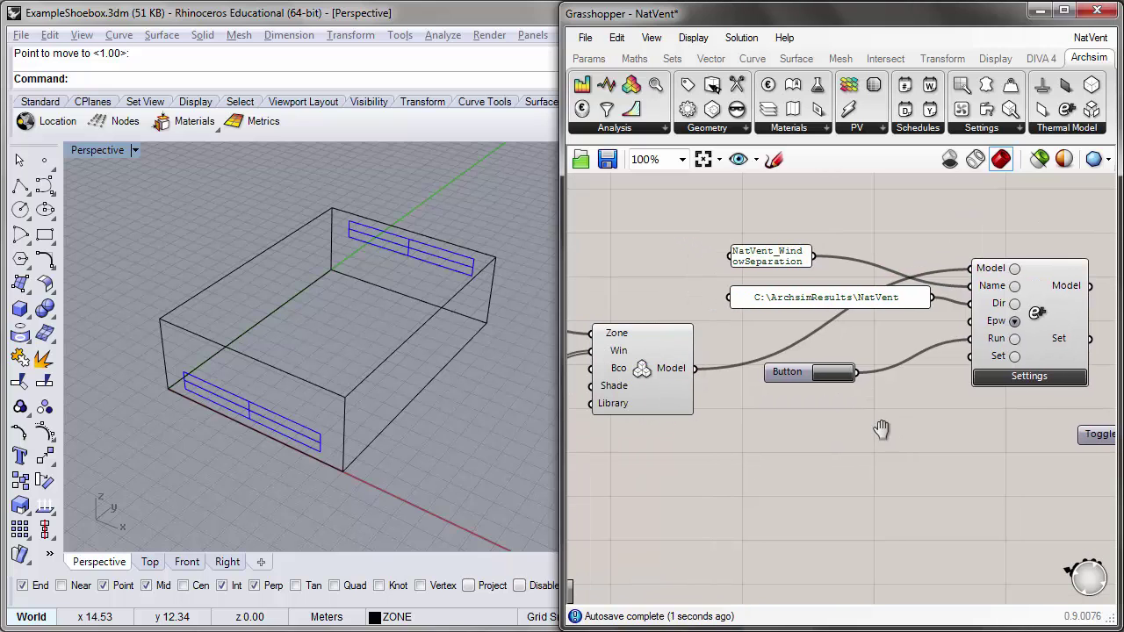
left_click(834, 375)
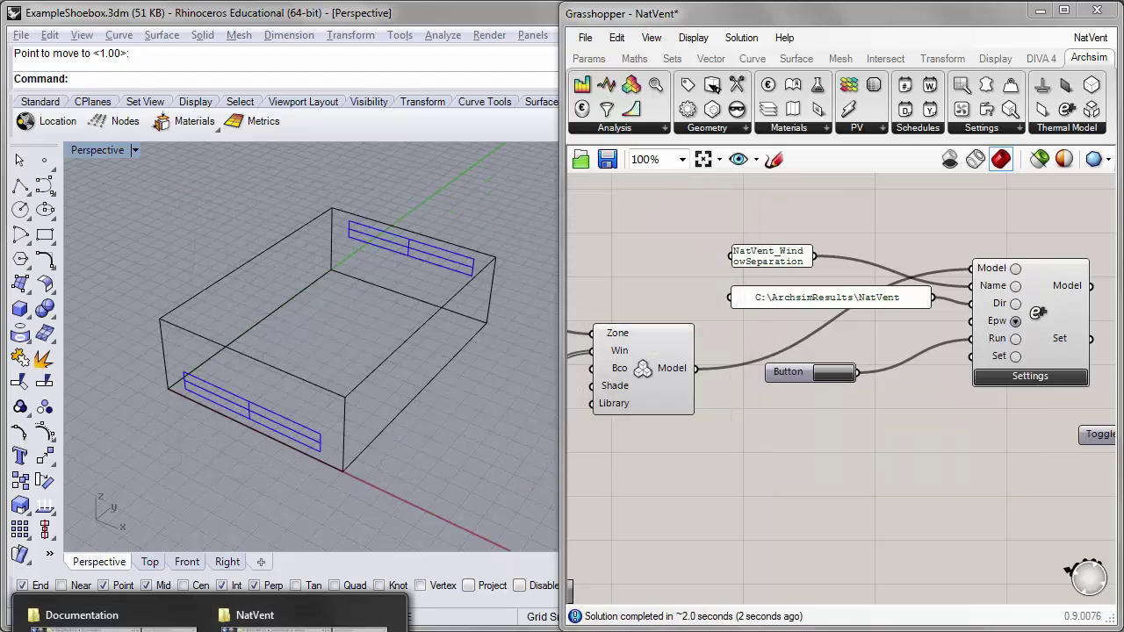
- Find NatVent_WindowSeparation.csv in the ArchsimResults\NatVent folder and open it in Excel
left_click(251, 616)
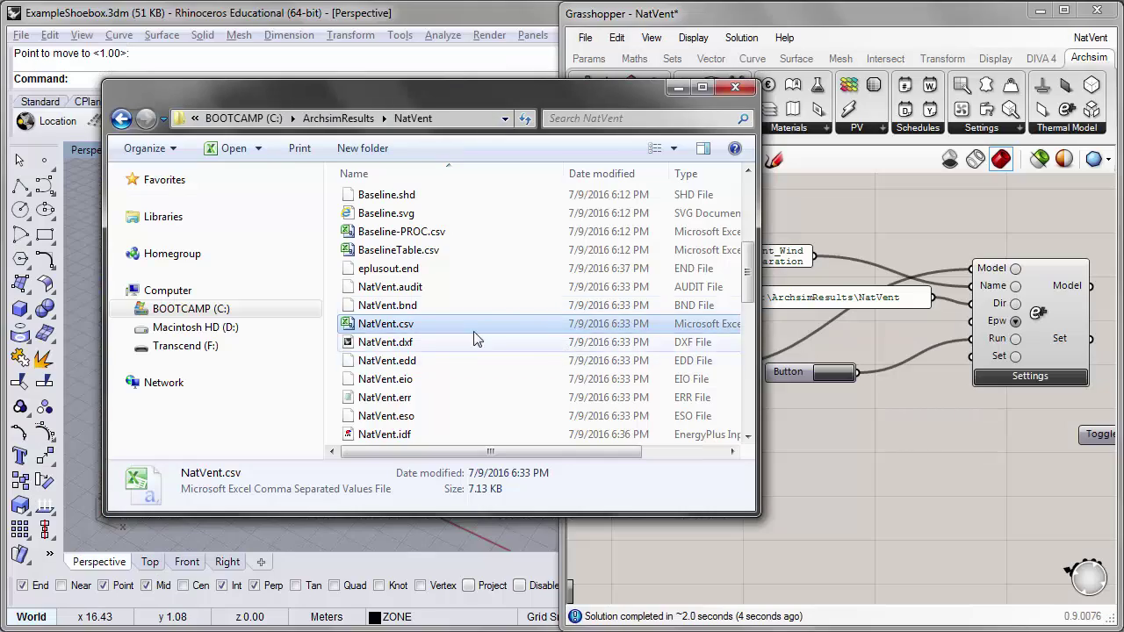
left_click(386, 286)
scroll(424, 319, "down", 3)
scroll(424, 319, "down", 3)
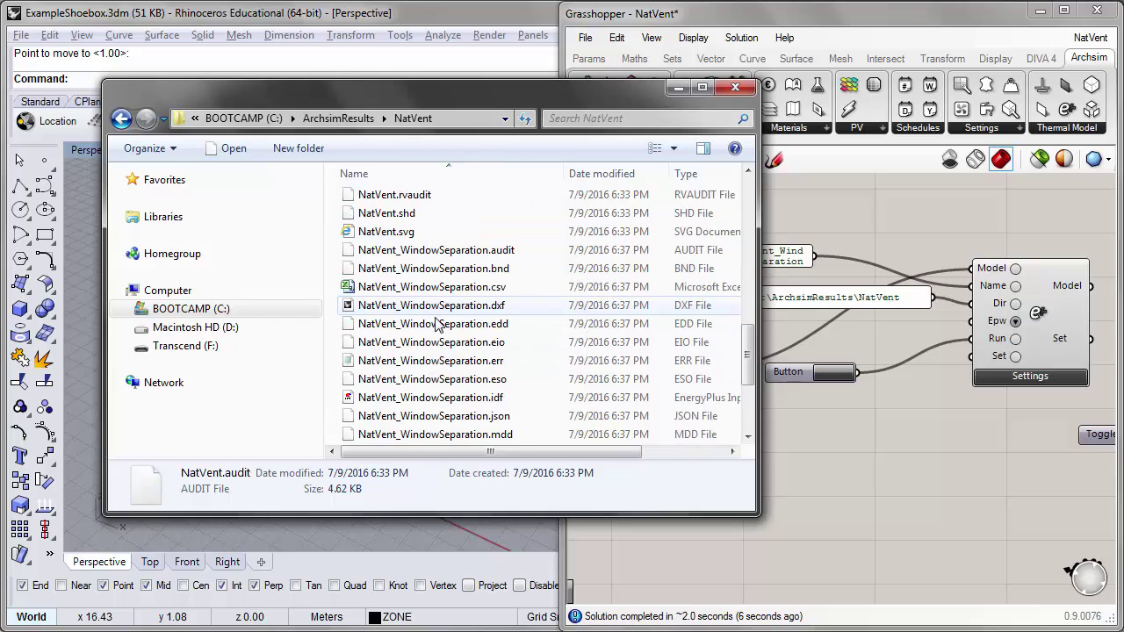
left_click(378, 290)
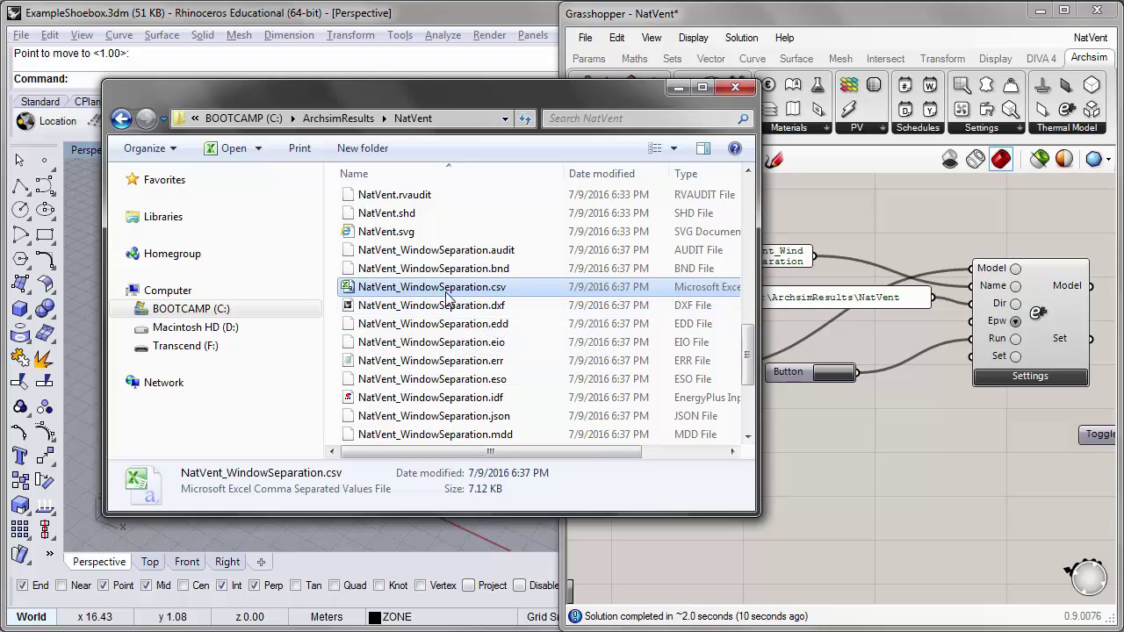
double_click(394, 287)
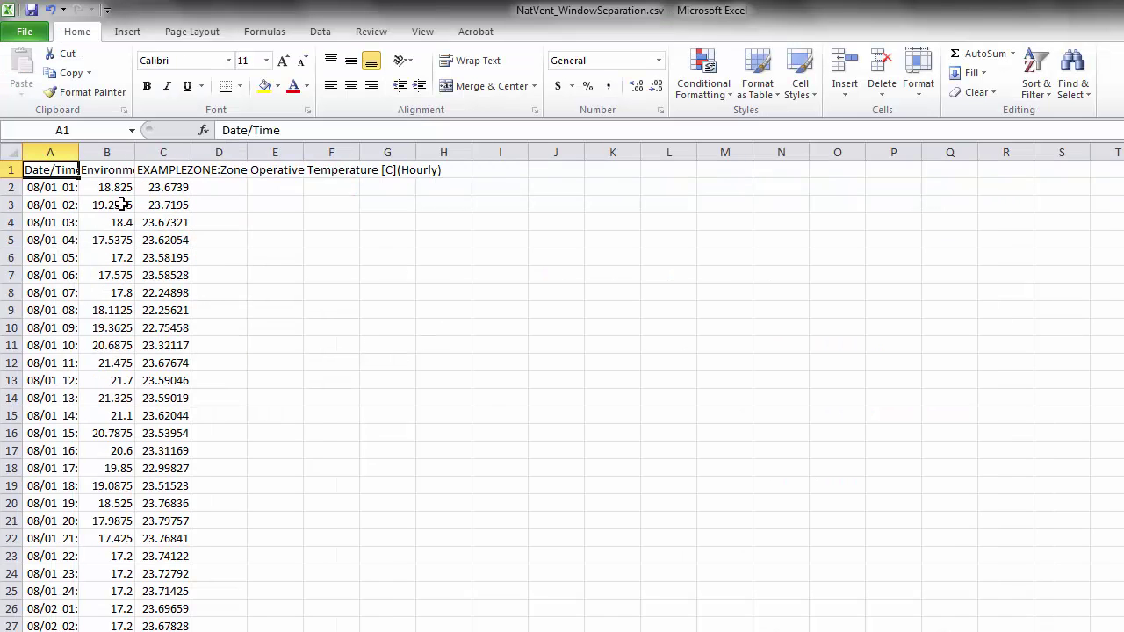
- Rename the zone operative temperature header in cell C1 to NatVent_WindowSeparation
left_click(158, 168)
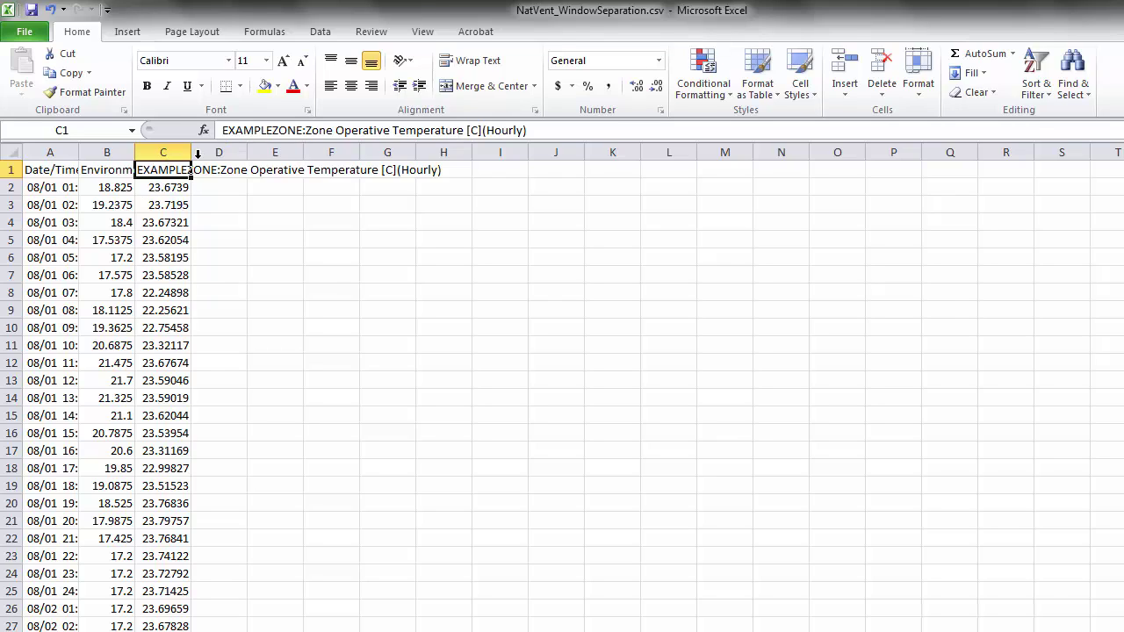
type("NatV")
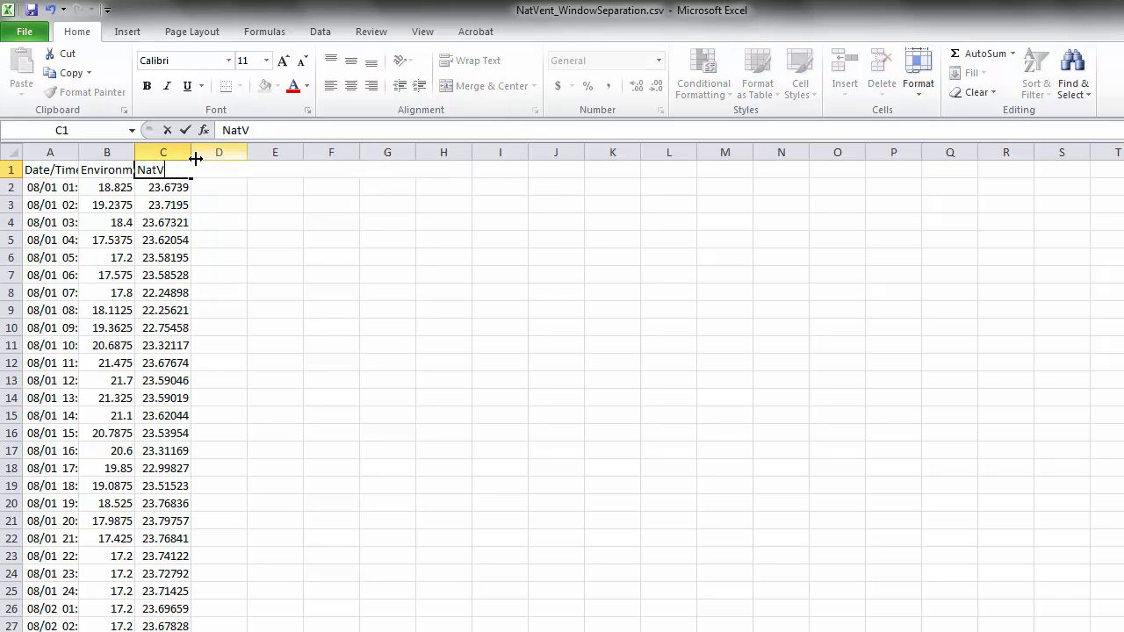
type("ent_Window")
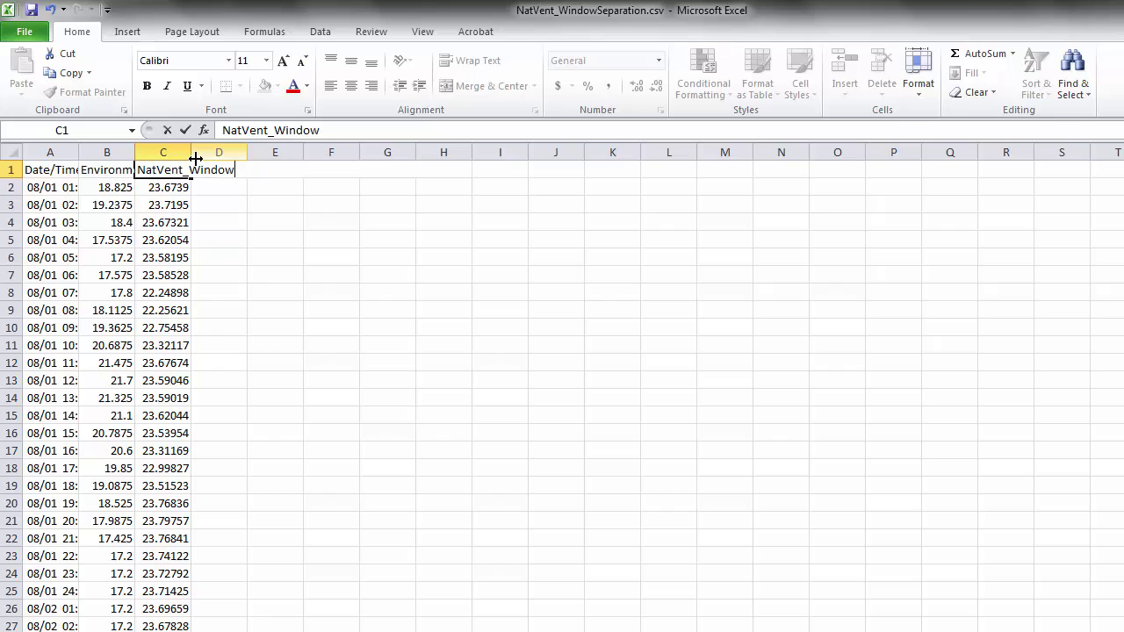
type("Separation")
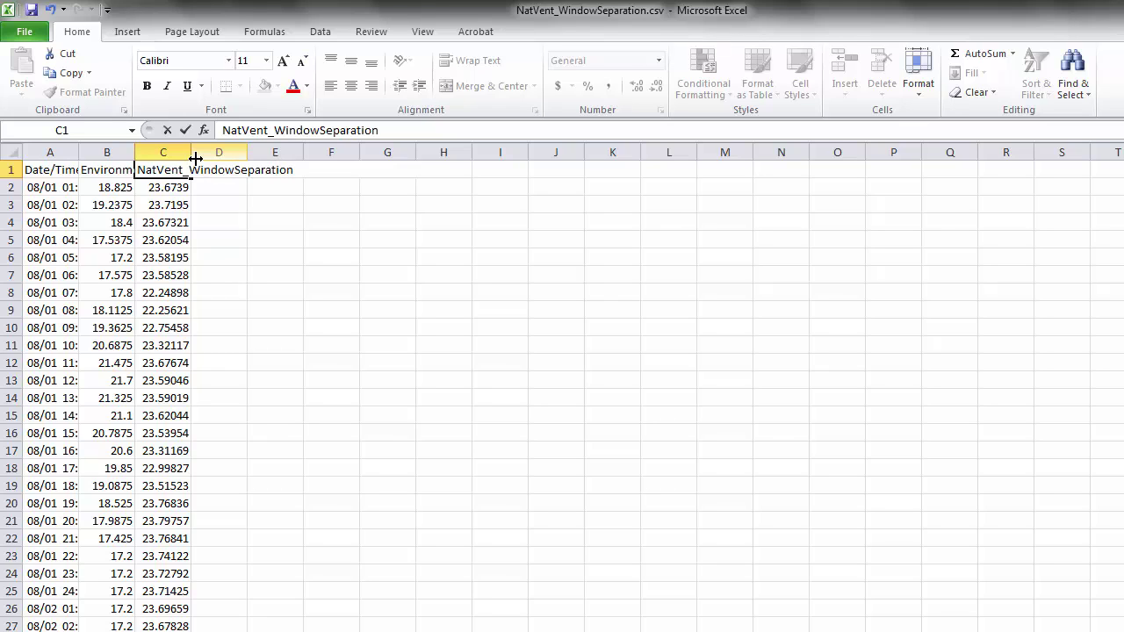
left_click(169, 240)
- Copy the NatVent_WindowSeparation column into column G of Baseline.csv and extend the temperature chart's data range to include it
left_click(172, 152)
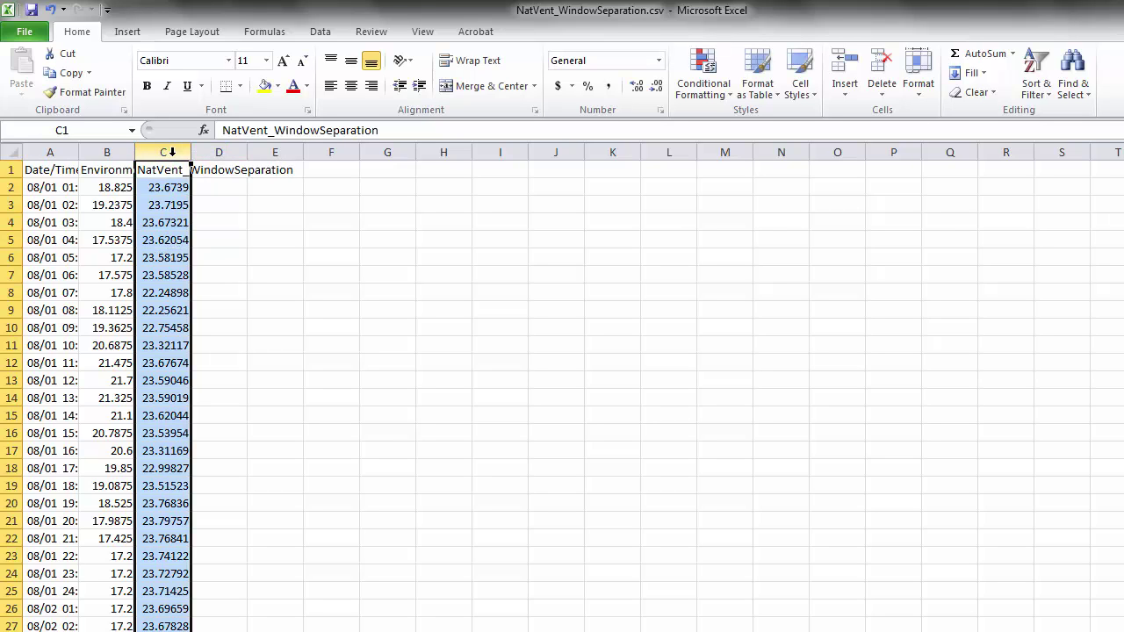
key("ctrl+c")
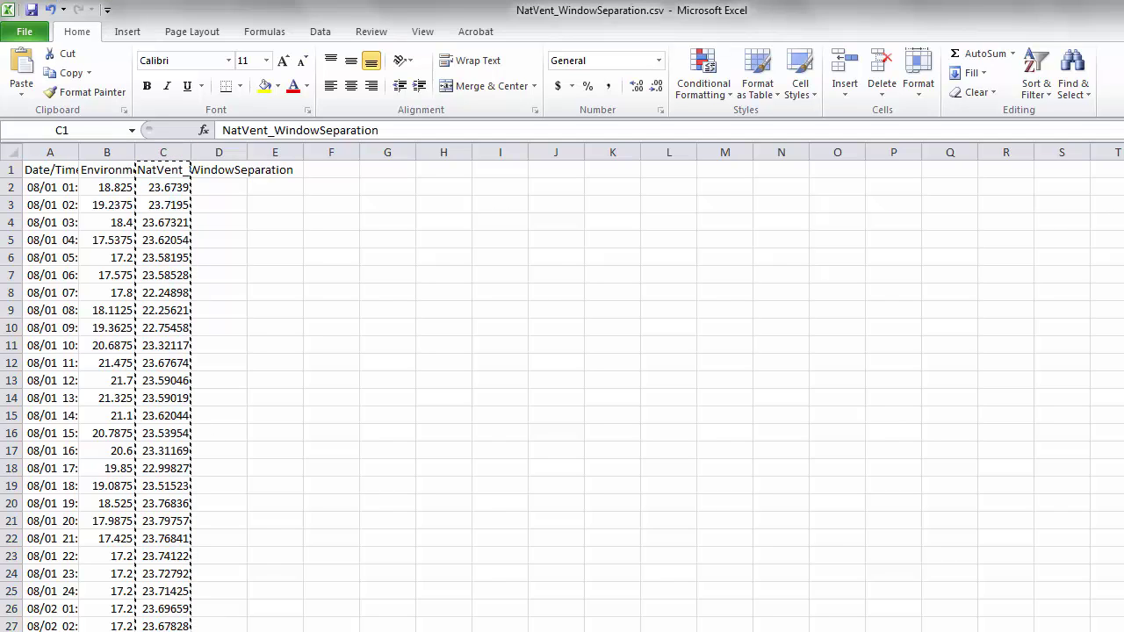
left_click(268, 624)
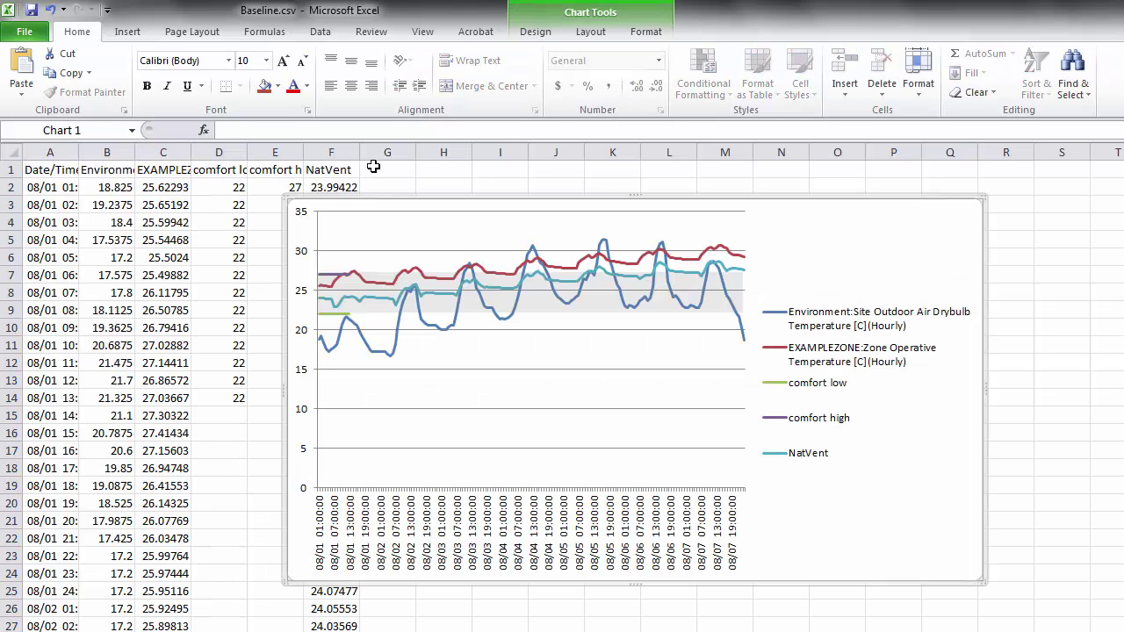
left_click(373, 167)
left_click(394, 150)
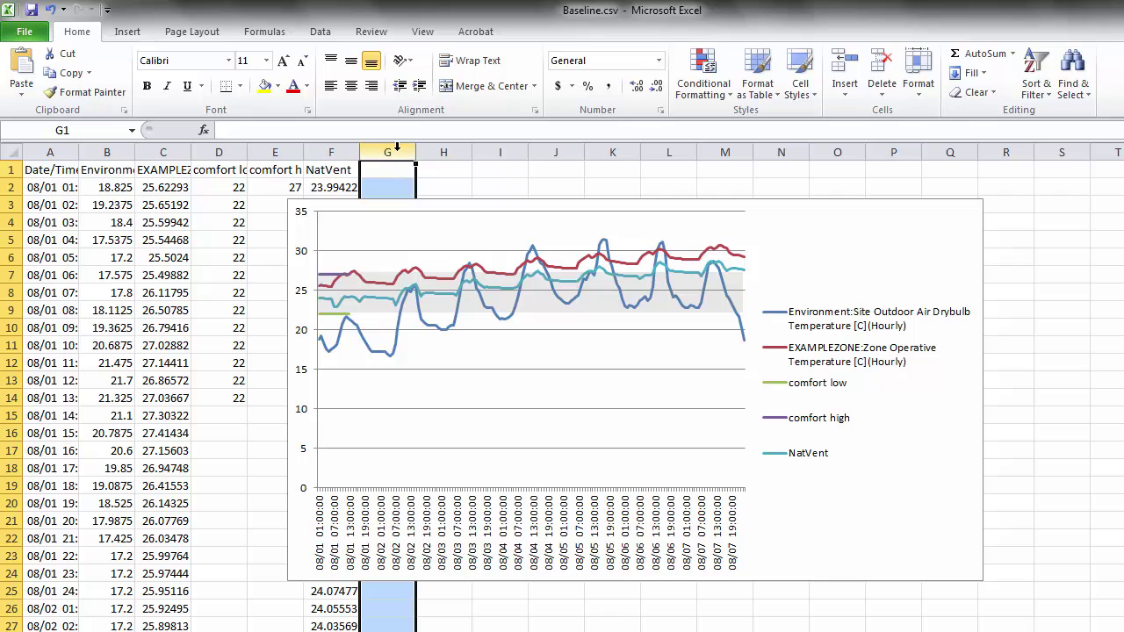
key("ctrl+v")
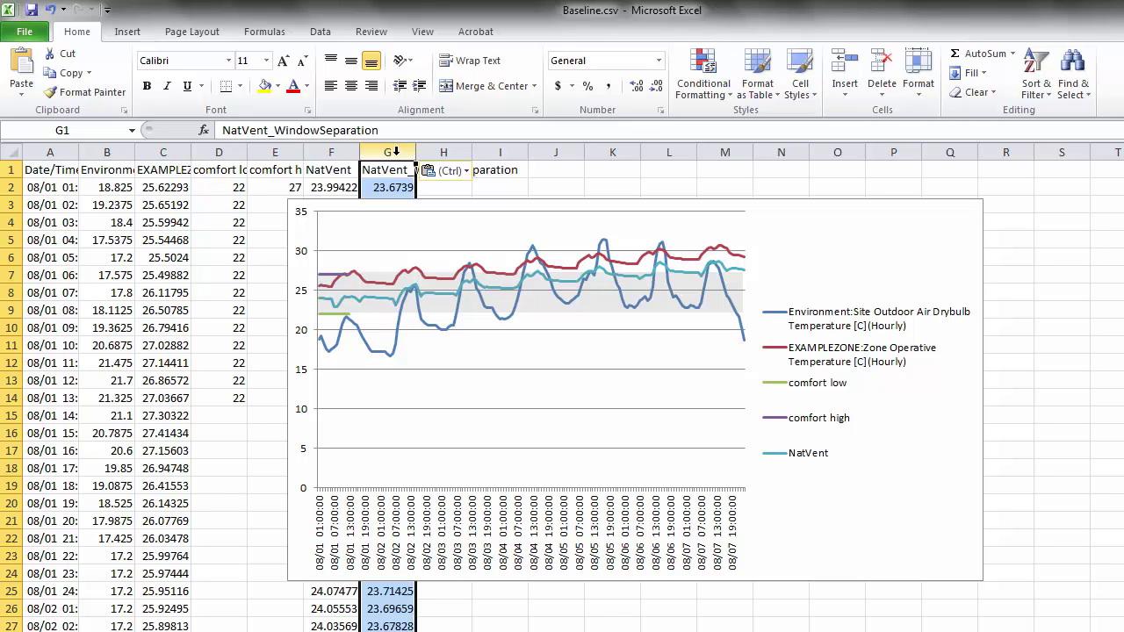
left_click(850, 219)
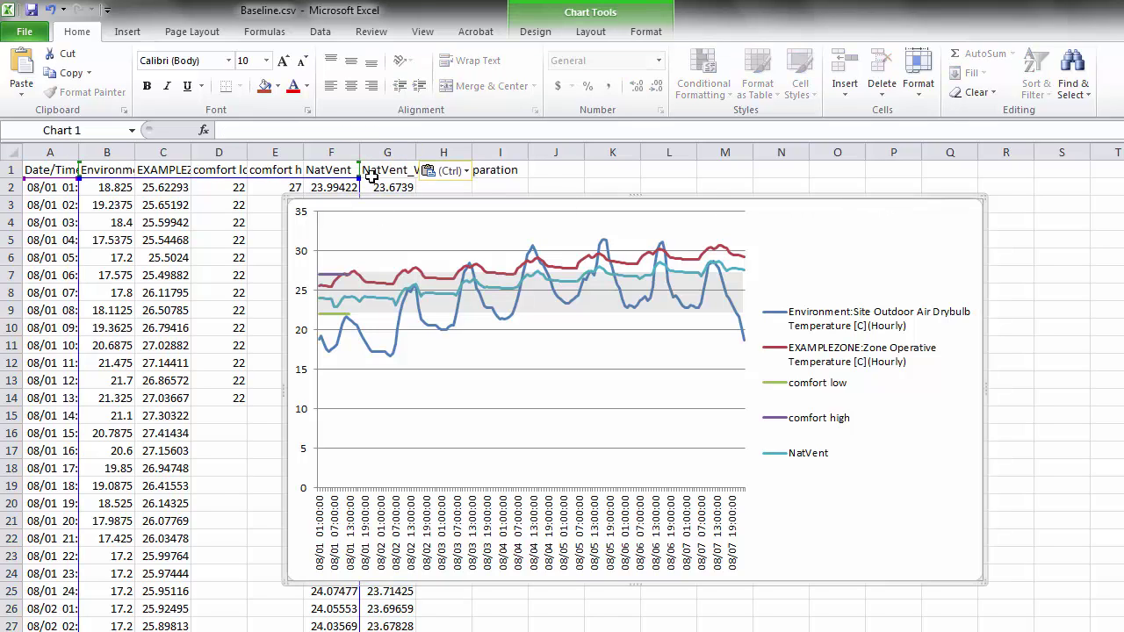
left_click_drag(370, 177, 415, 178)
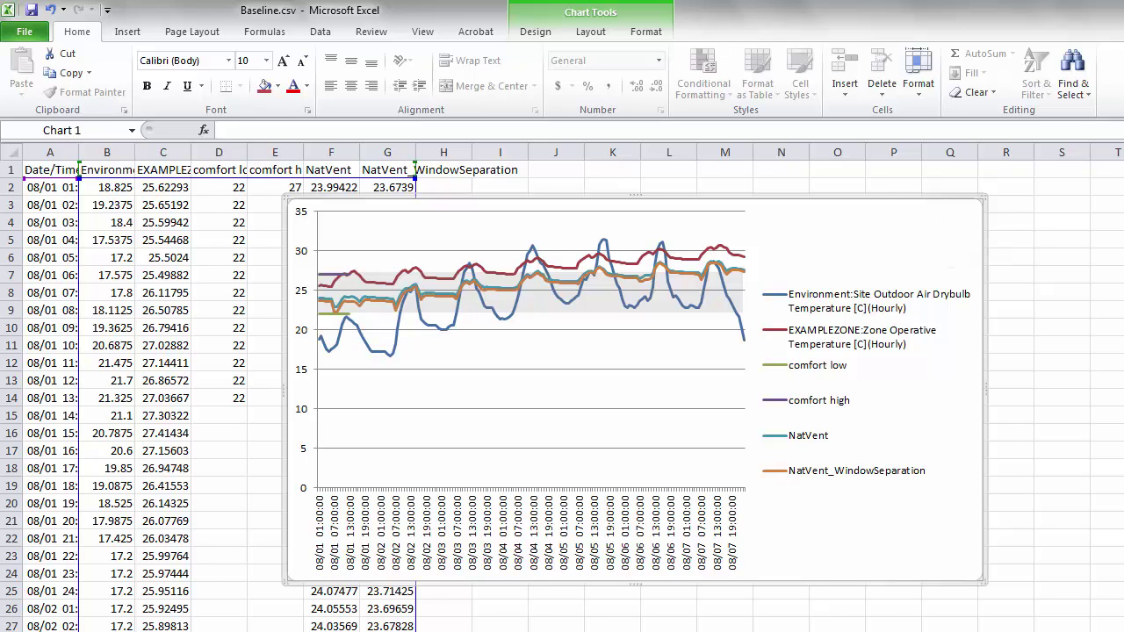
- Switch back to Rhino and Grasshopper and widen the Grasshopper window to fit the simulation and Outputs components
key("alt+Tab")
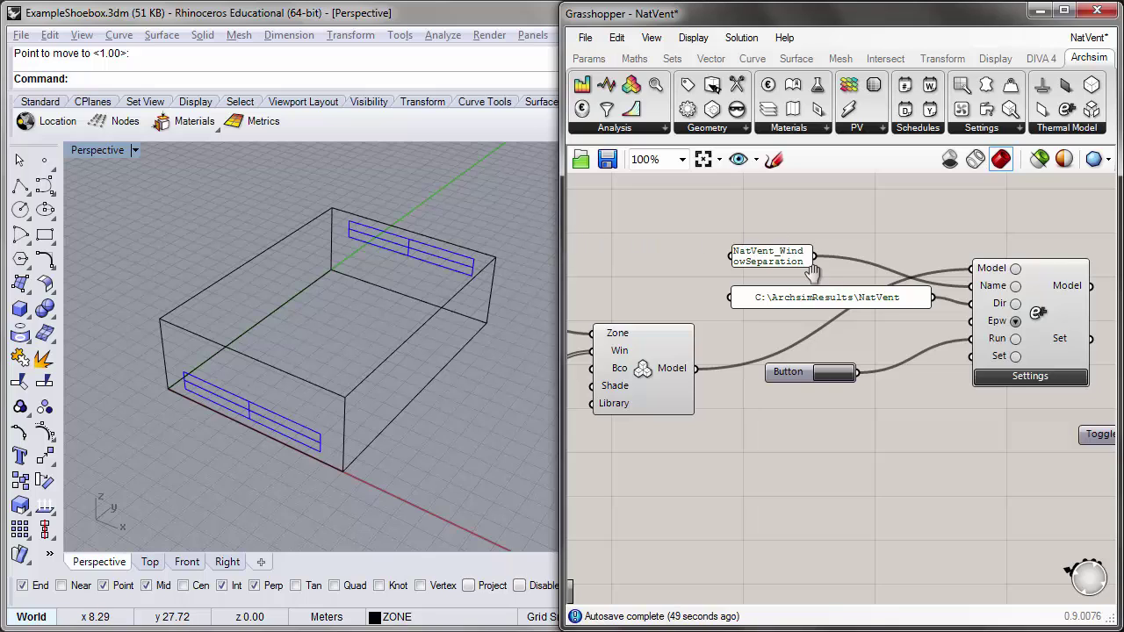
scroll(569, 250, "down", 1)
left_click_drag(562, 252, 487, 250)
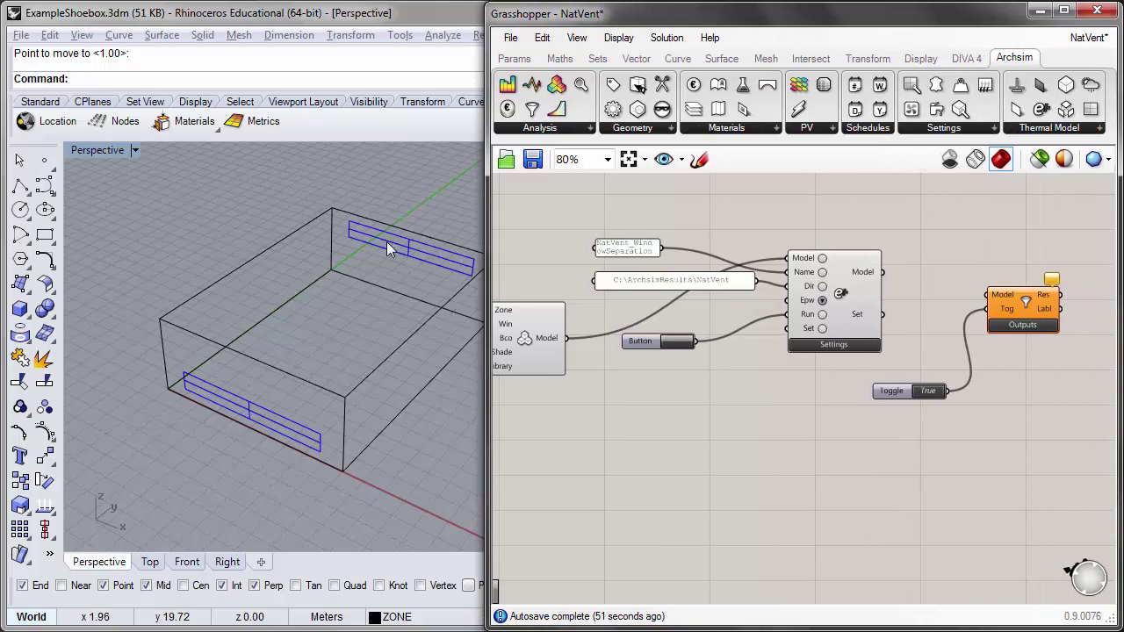
right_click_drag(635, 227, 620, 232)
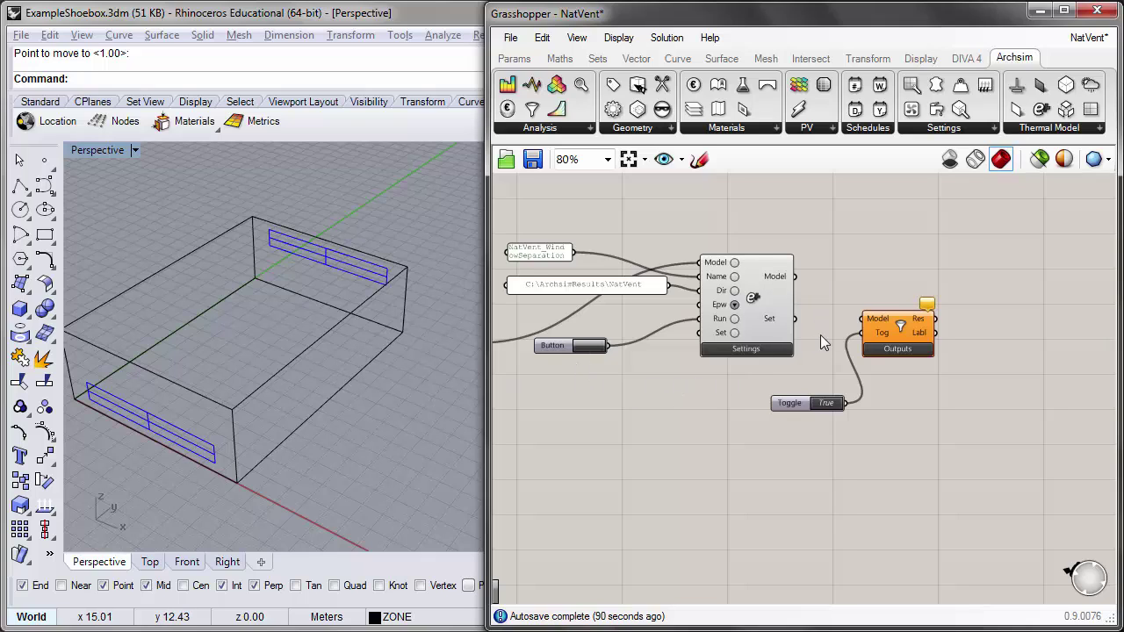
- Connect the Settings component's Model output to the Outputs component and select Zone Operative Temperature as the output for ExampleZone
right_click_drag(780, 310, 758, 313)
scroll(757, 306, "up", 1)
left_click_drag(774, 272, 860, 325)
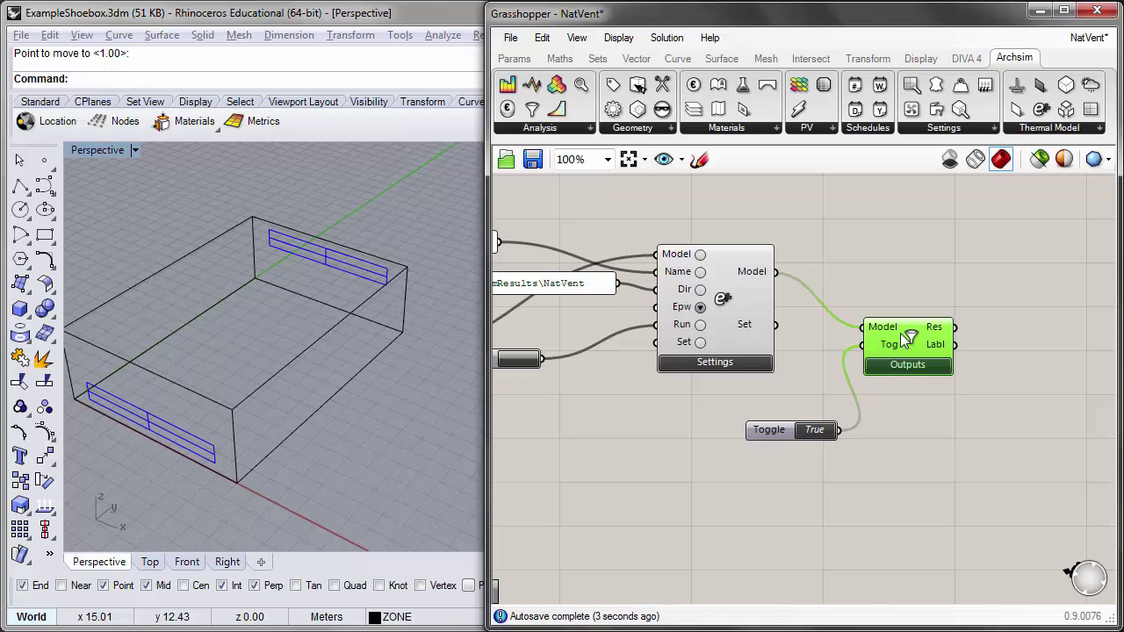
right_click_drag(888, 411, 793, 425)
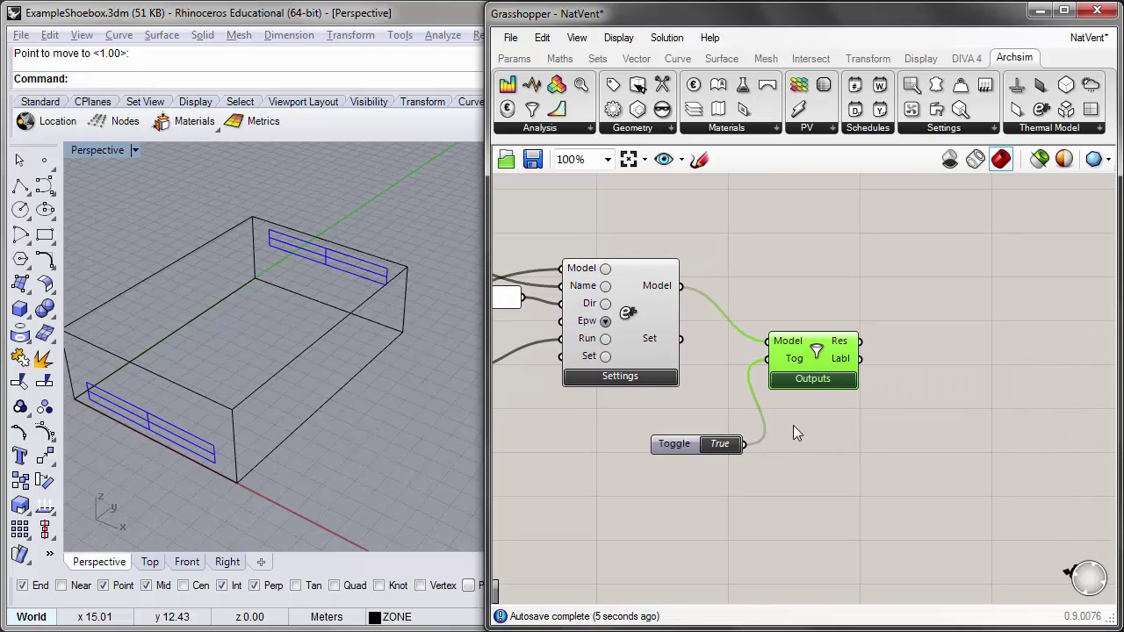
double_click(782, 381)
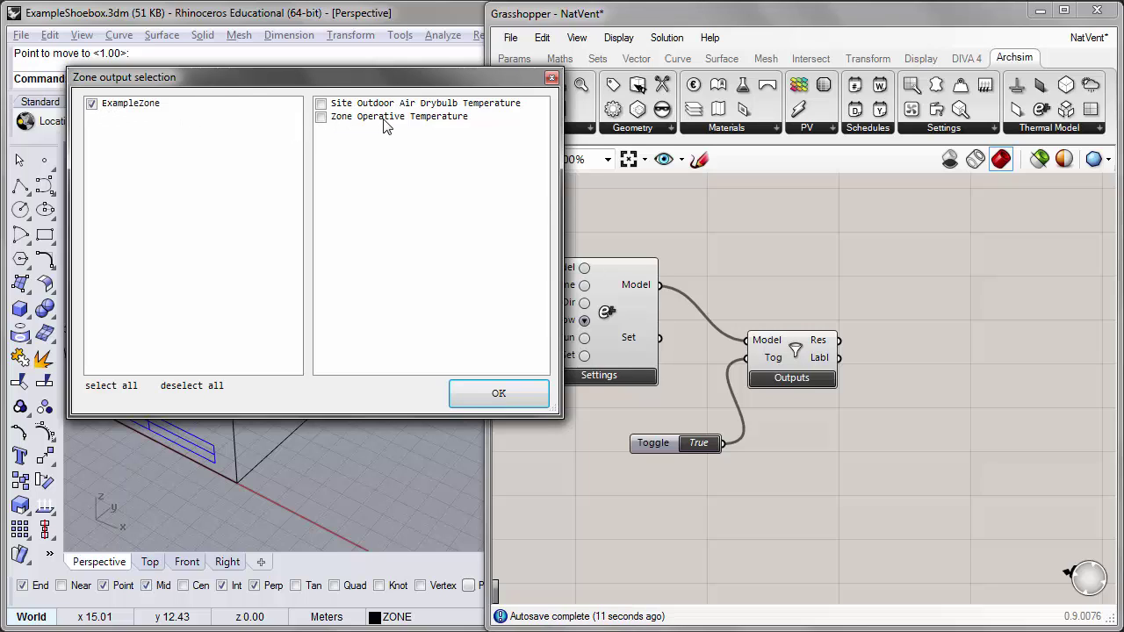
left_click(320, 119)
left_click(497, 393)
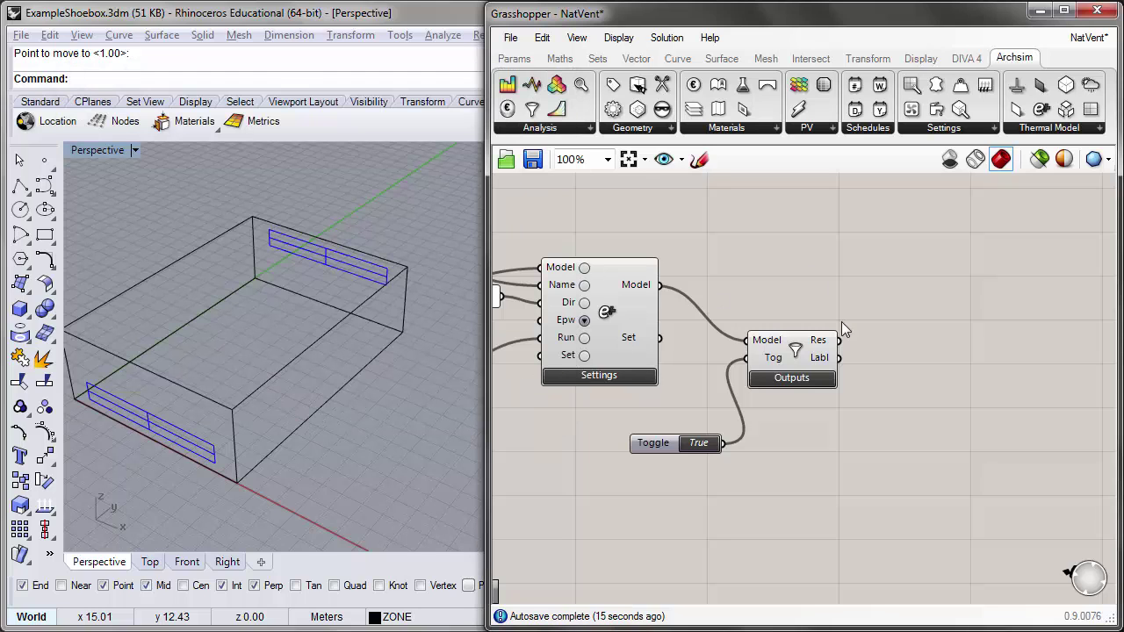
- Add a panel, connect the Outputs component's Res output to it, and resize it to show the first seven values
right_click_drag(890, 367, 823, 366)
double_click(823, 293)
type("panel")
key("Return")
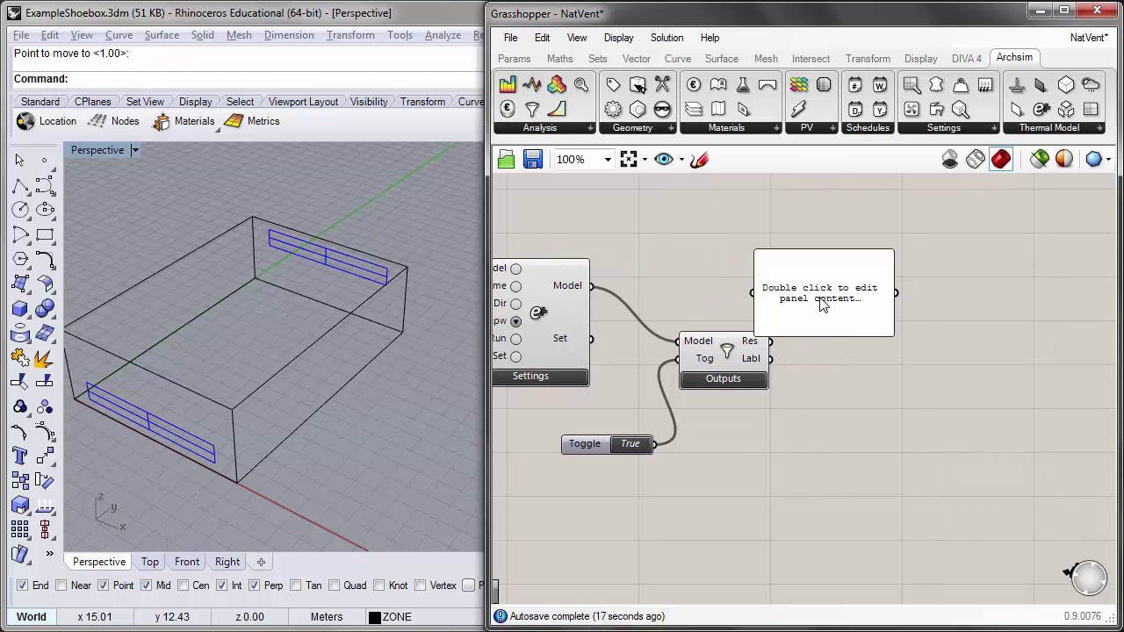
left_click_drag(770, 341, 814, 304)
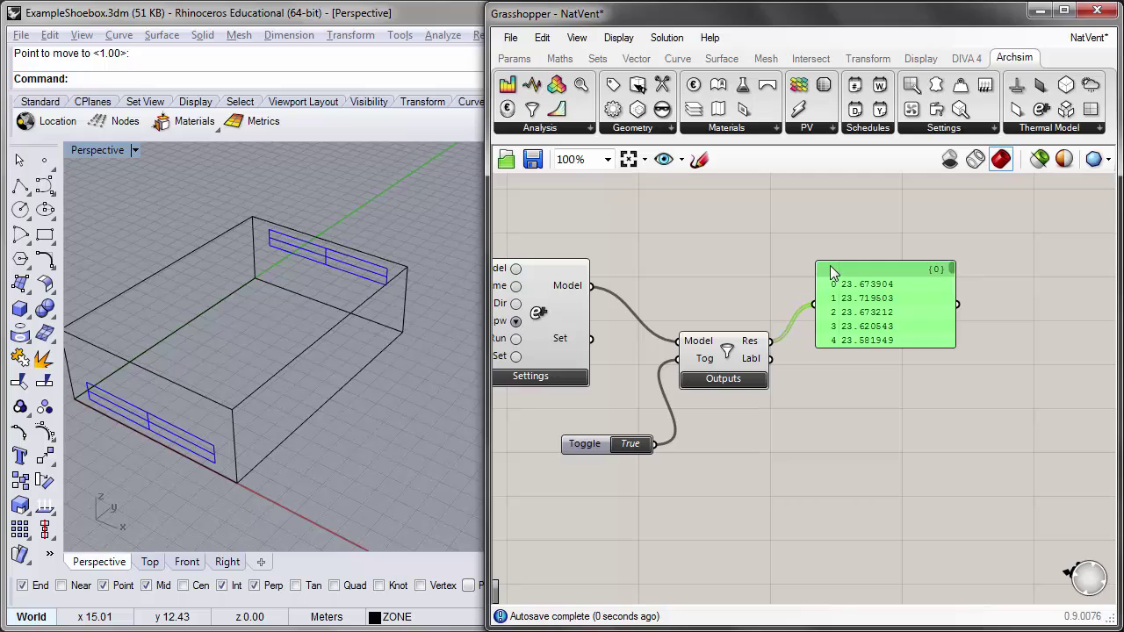
left_click_drag(830, 202, 829, 179)
left_click_drag(844, 348, 848, 463)
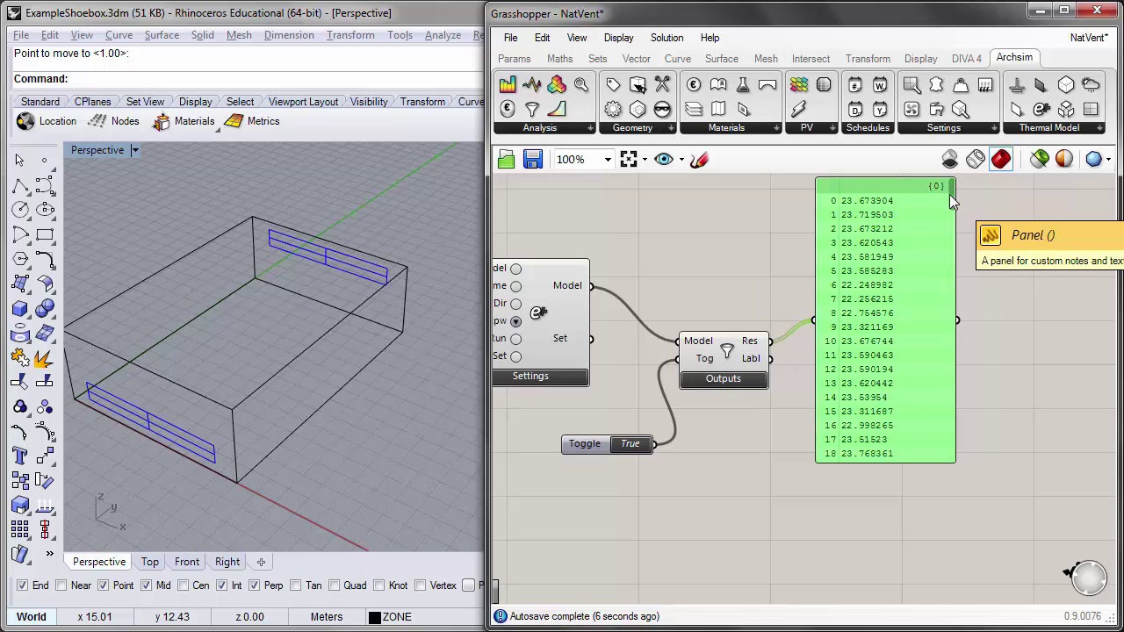
mouse_move(949, 194)
left_mouse_down()
mouse_move(945, 466)
mouse_move(951, 191)
left_mouse_up()
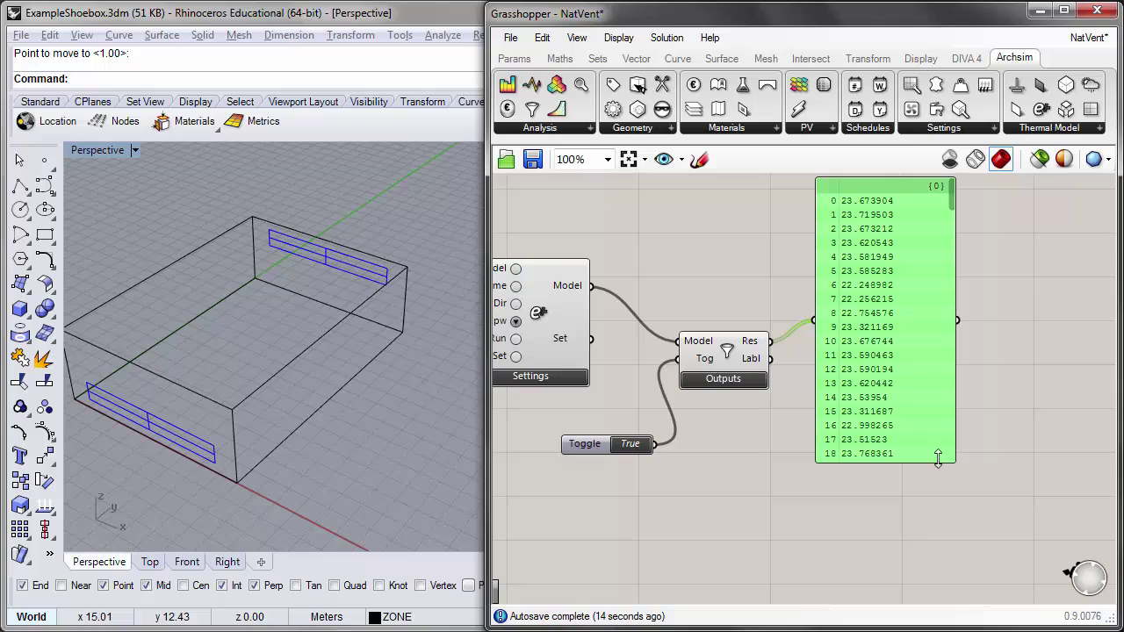
left_click_drag(948, 465, 942, 295)
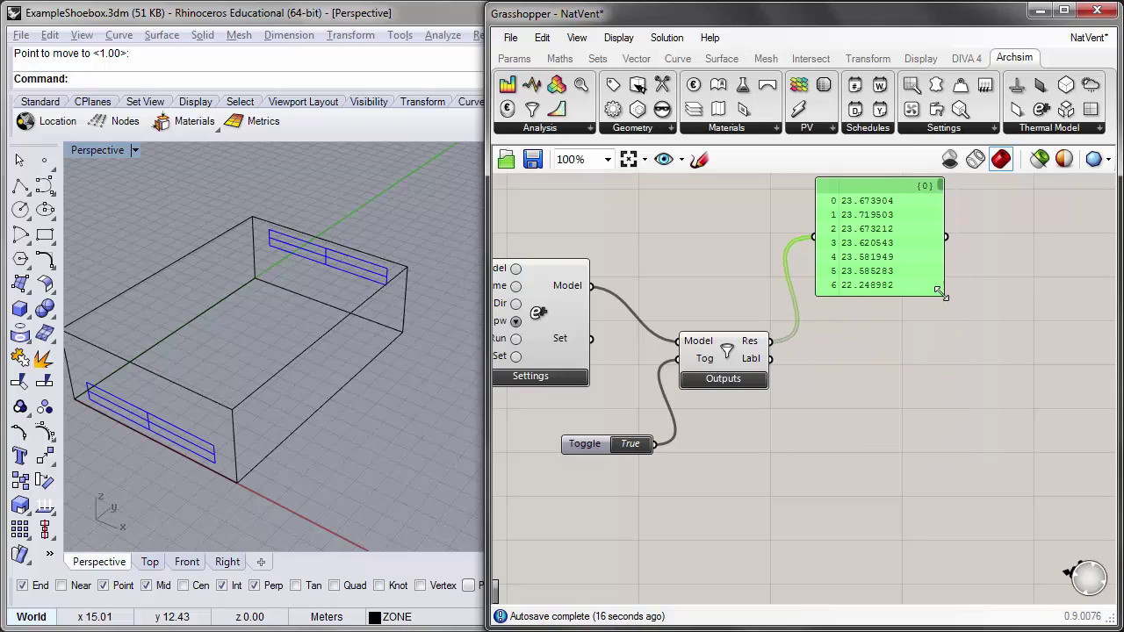
left_click(895, 373)
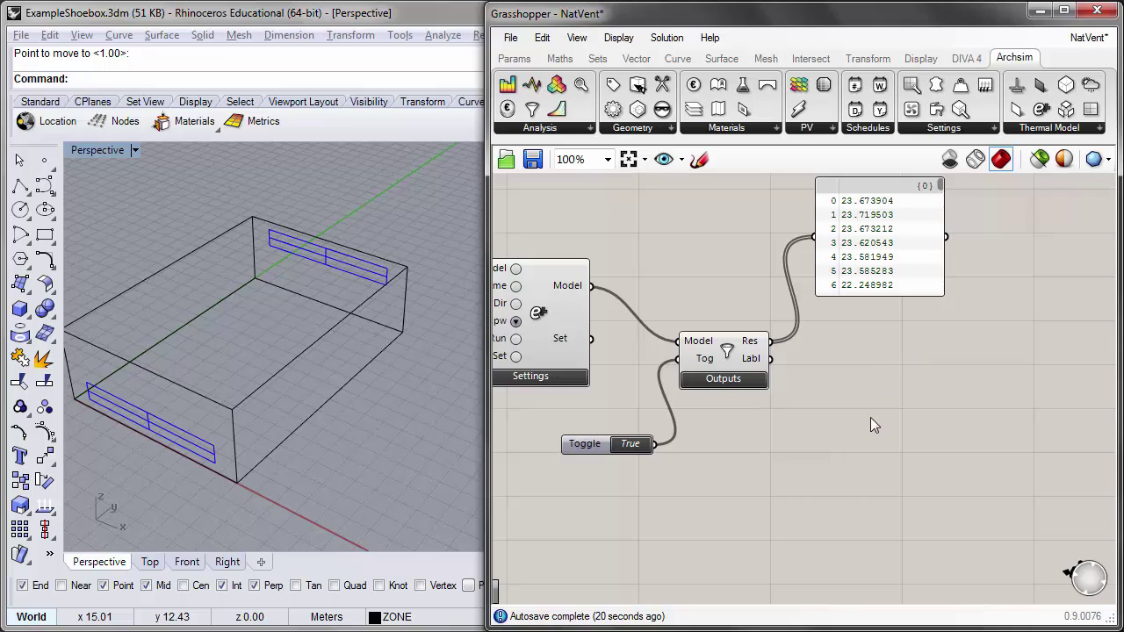
- Add a Dispatch component below the results panel and feed the Res output into its L input
double_click(850, 343)
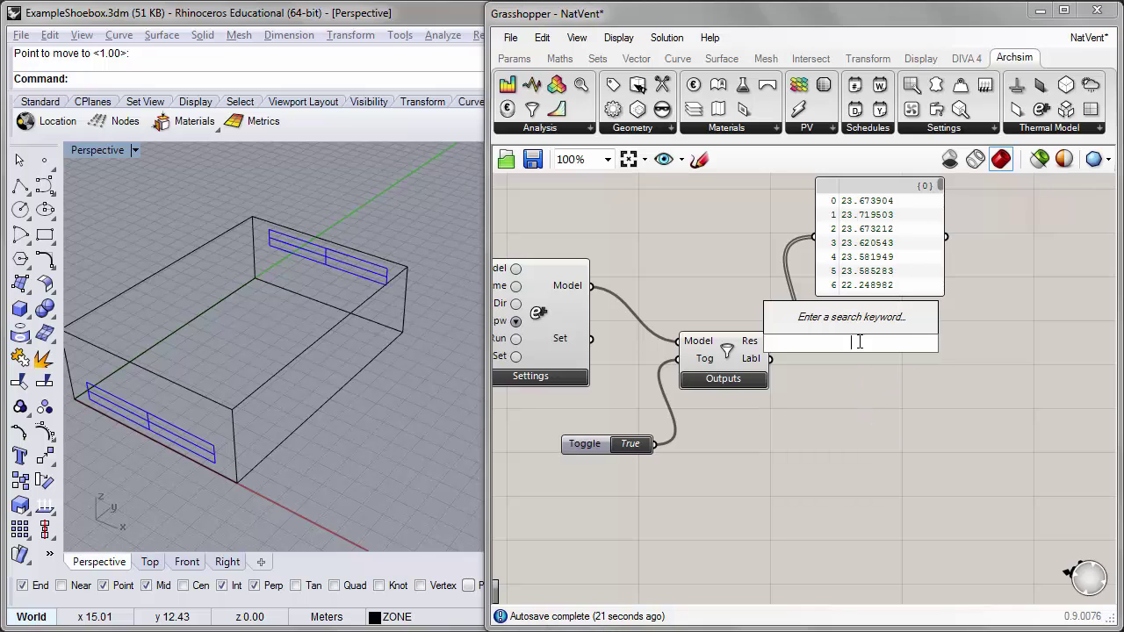
type("disp")
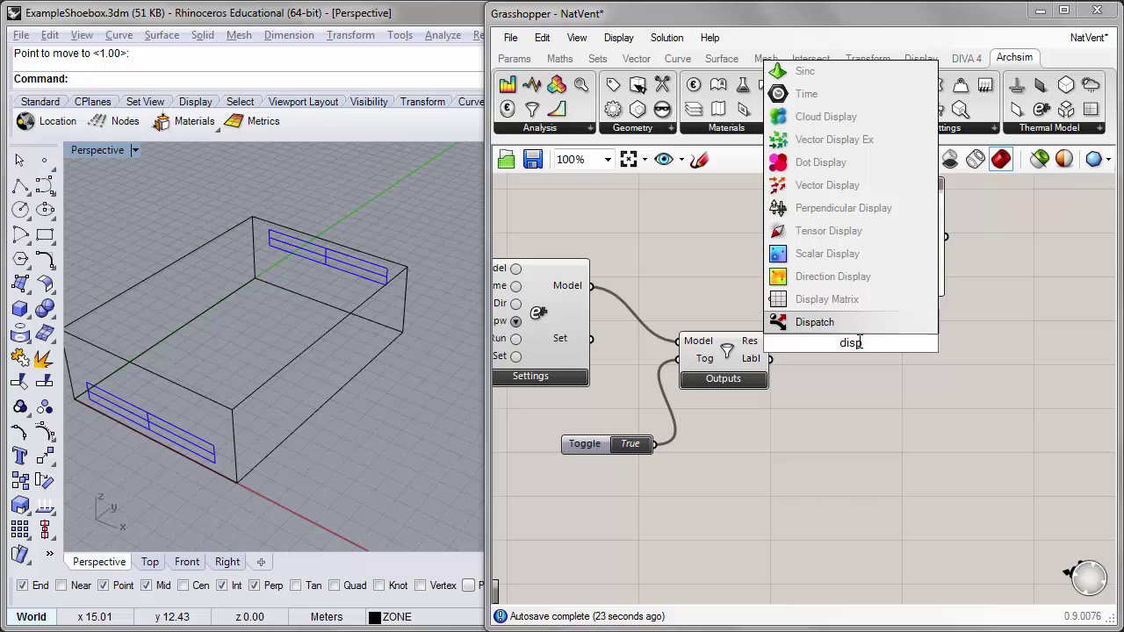
left_click(843, 322)
left_click_drag(851, 347, 873, 421)
left_click_drag(769, 341, 852, 407)
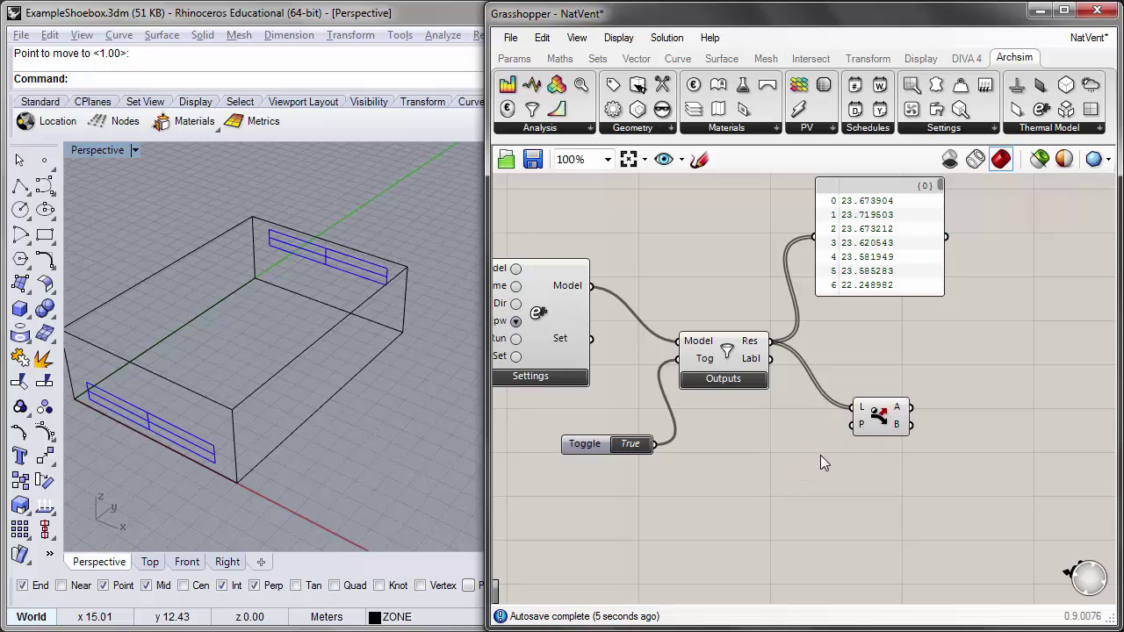
- Add a Larger Than component below Dispatch and connect the Res output to its A input
double_click(756, 479)
type("lar")
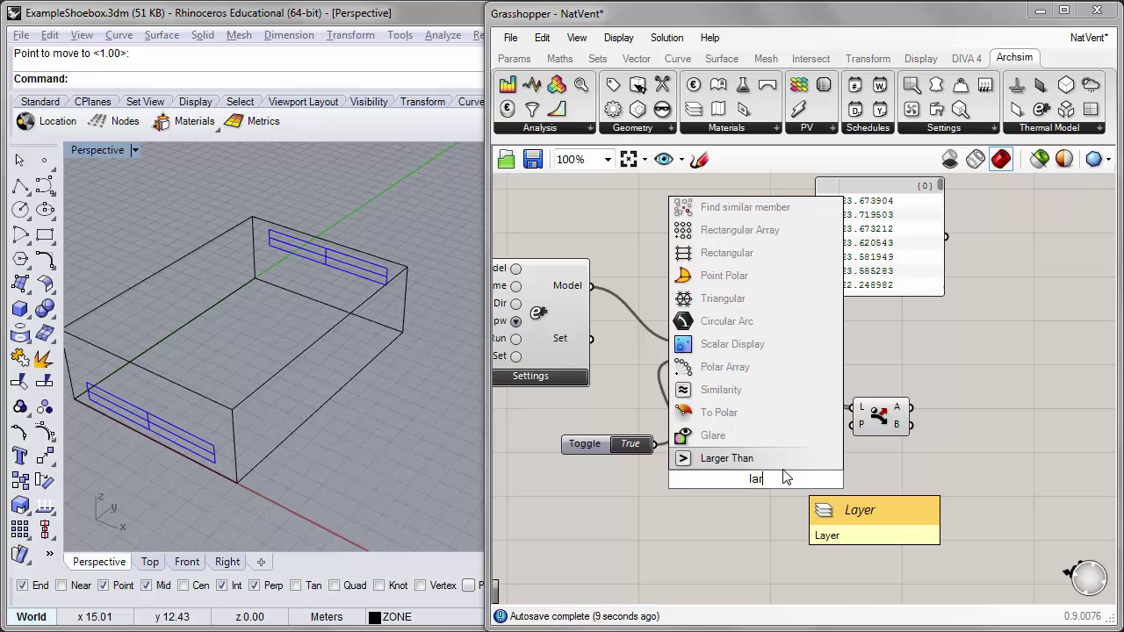
left_click(753, 456)
left_click_drag(743, 487, 783, 487)
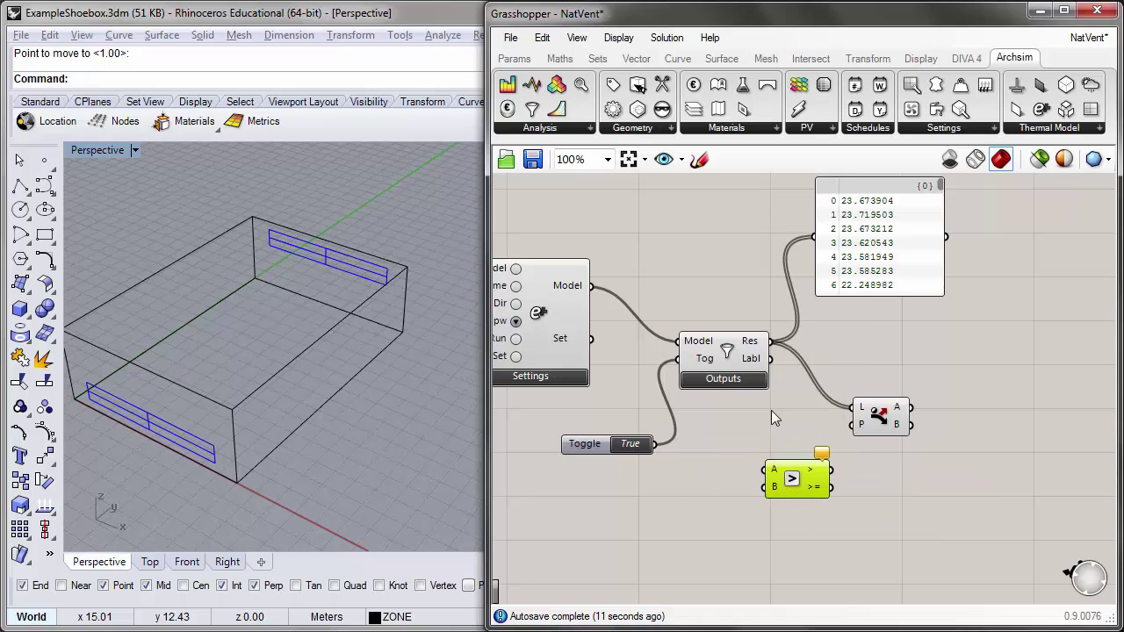
left_click_drag(774, 345, 816, 476)
left_click(810, 516)
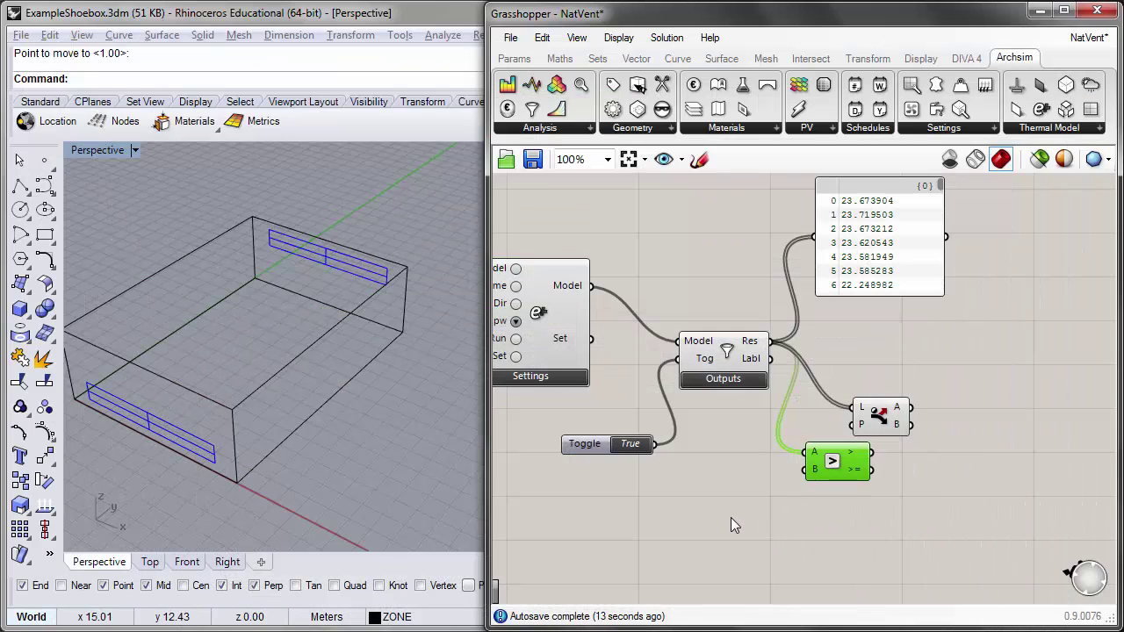
- Create a small panel containing 27 and connect it to the B input of the Larger Than component
double_click(730, 518)
type("\"")
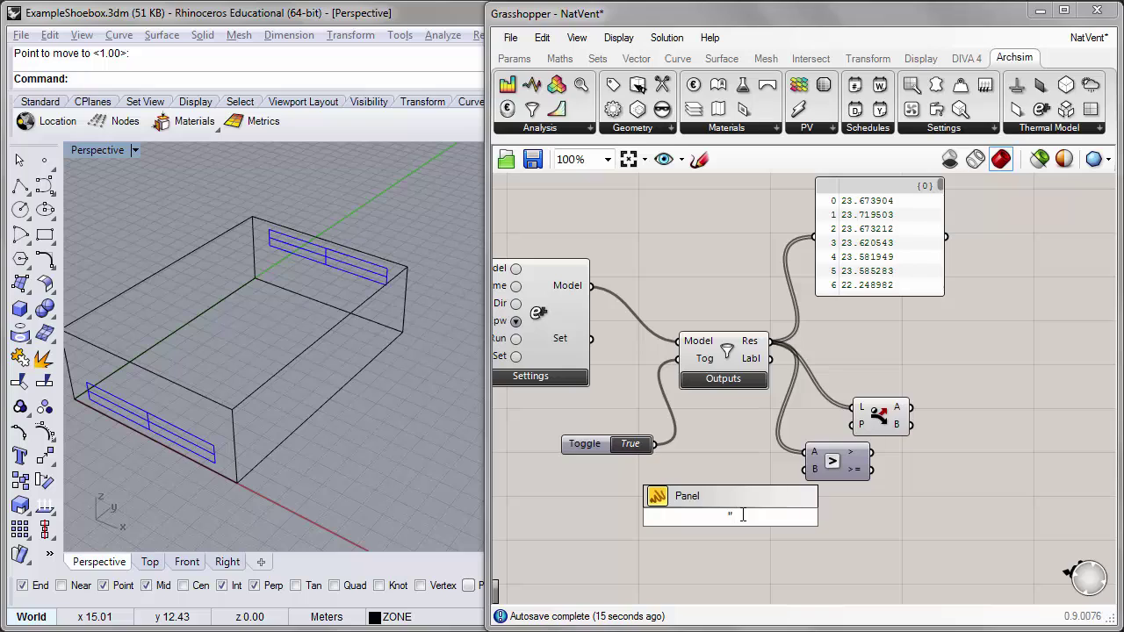
key("Return")
double_click(742, 518)
type("27")
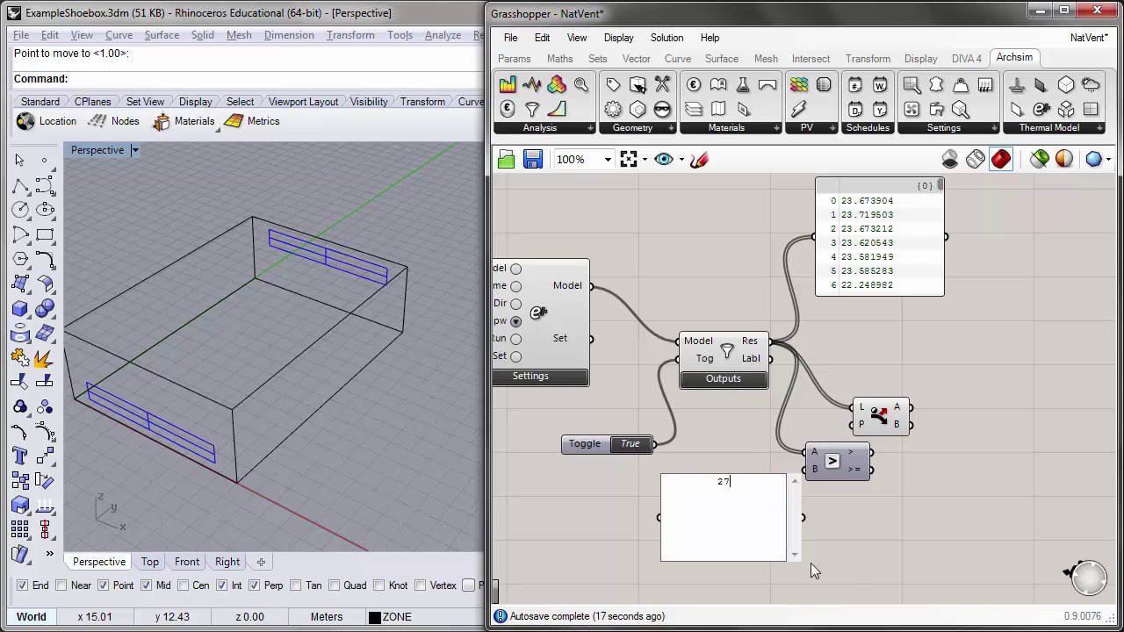
left_click(796, 560)
left_click_drag(796, 560, 806, 470)
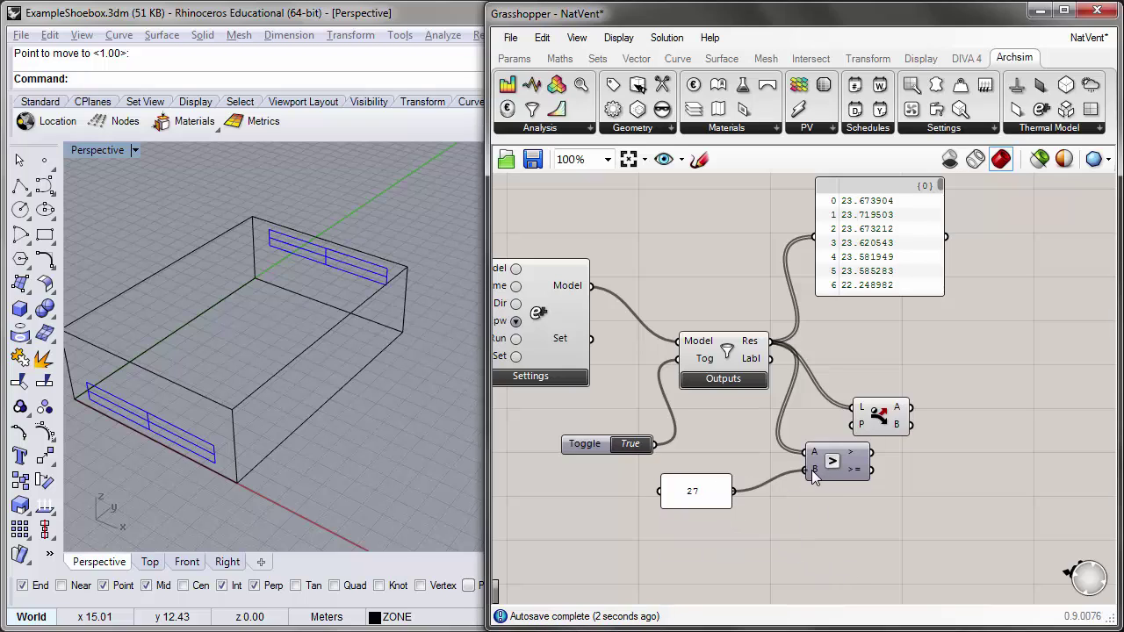
- Move Dispatch clear of Larger Than and connect the > output to Dispatch's P input
left_click_drag(872, 424, 928, 417)
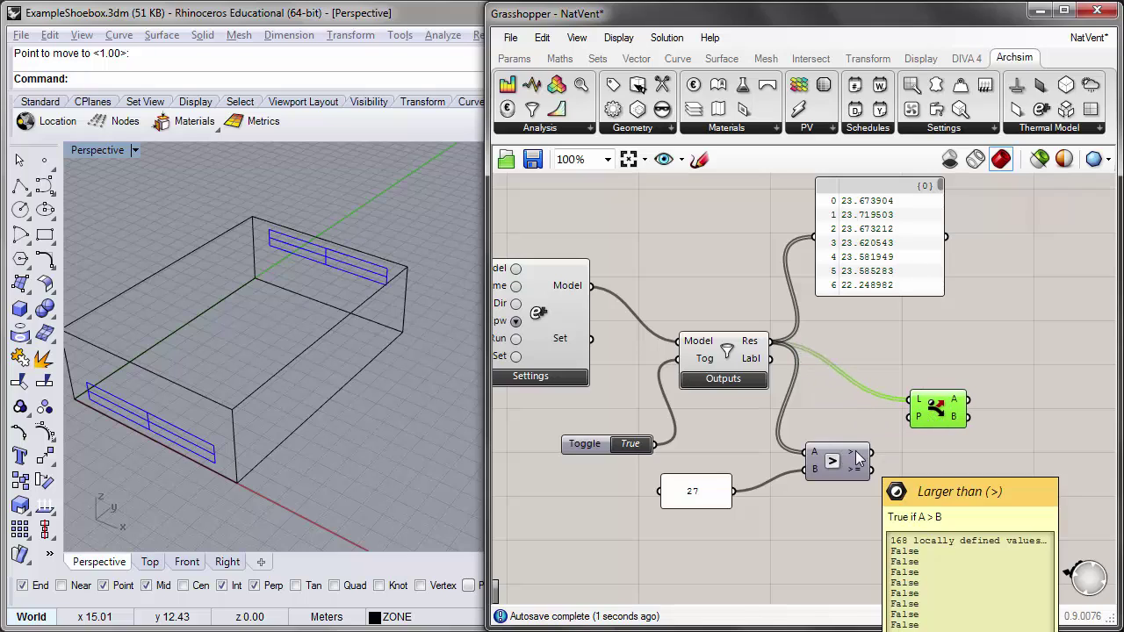
right_click_drag(851, 421, 810, 337)
mouse_move(813, 377)
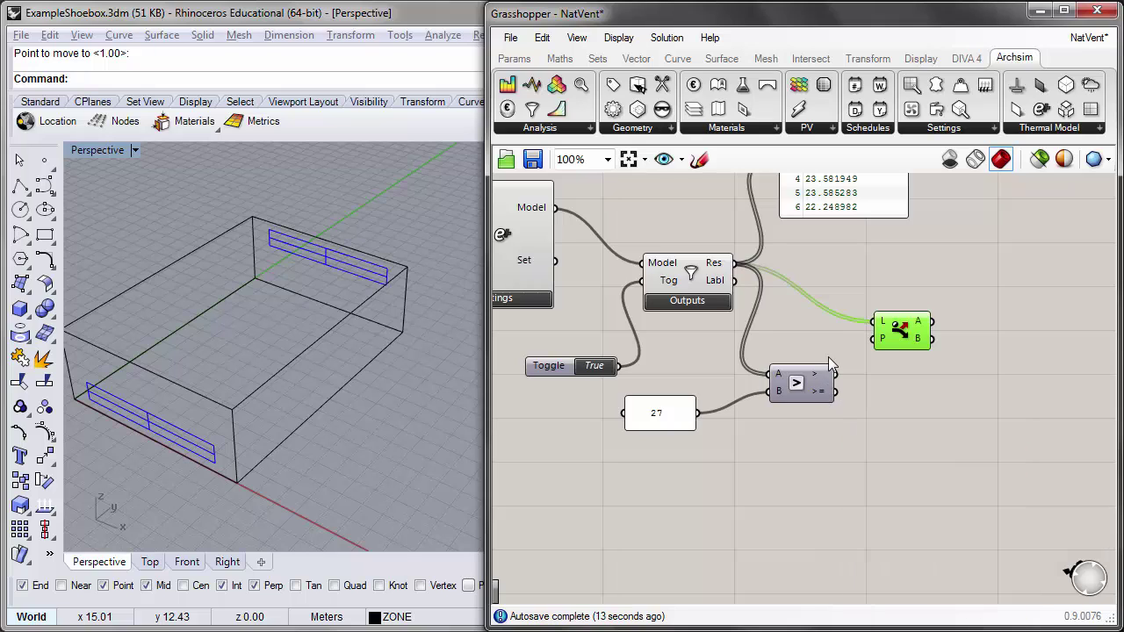
right_click_drag(828, 357, 769, 448)
left_click_drag(797, 487, 828, 455)
right_click_drag(889, 374, 770, 404)
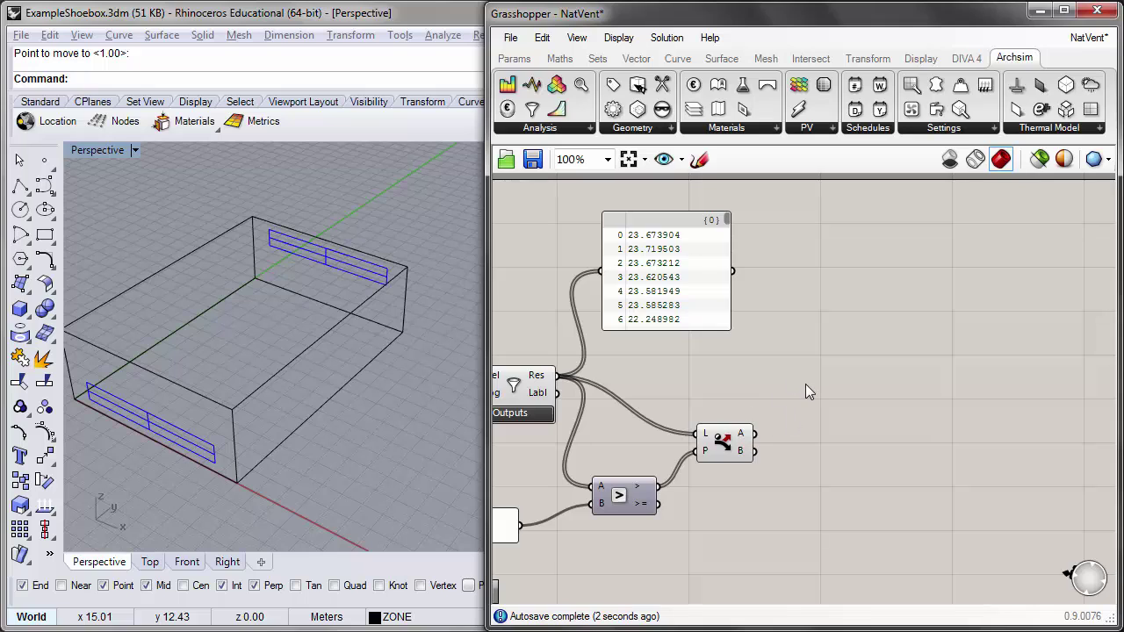
- Add a panel beside Dispatch, connect the A output to it, and scroll through the temperatures above 27
double_click(805, 392)
type("panel")
key("Return")
left_click_drag(784, 400, 853, 412)
left_click_drag(753, 434, 804, 396)
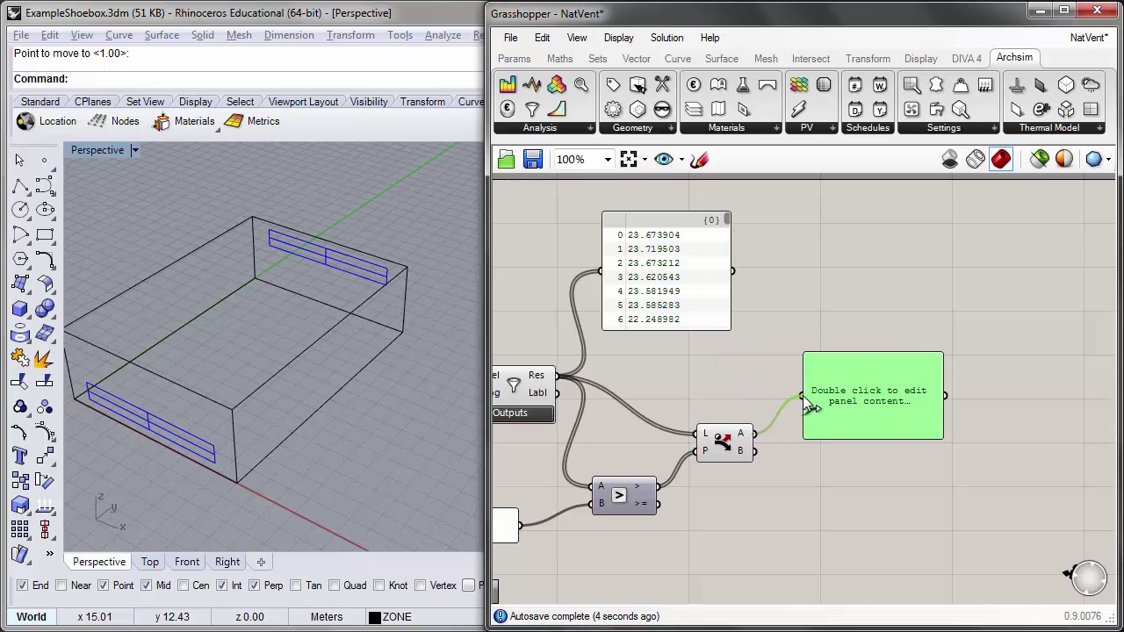
scroll(941, 397, "down", 5)
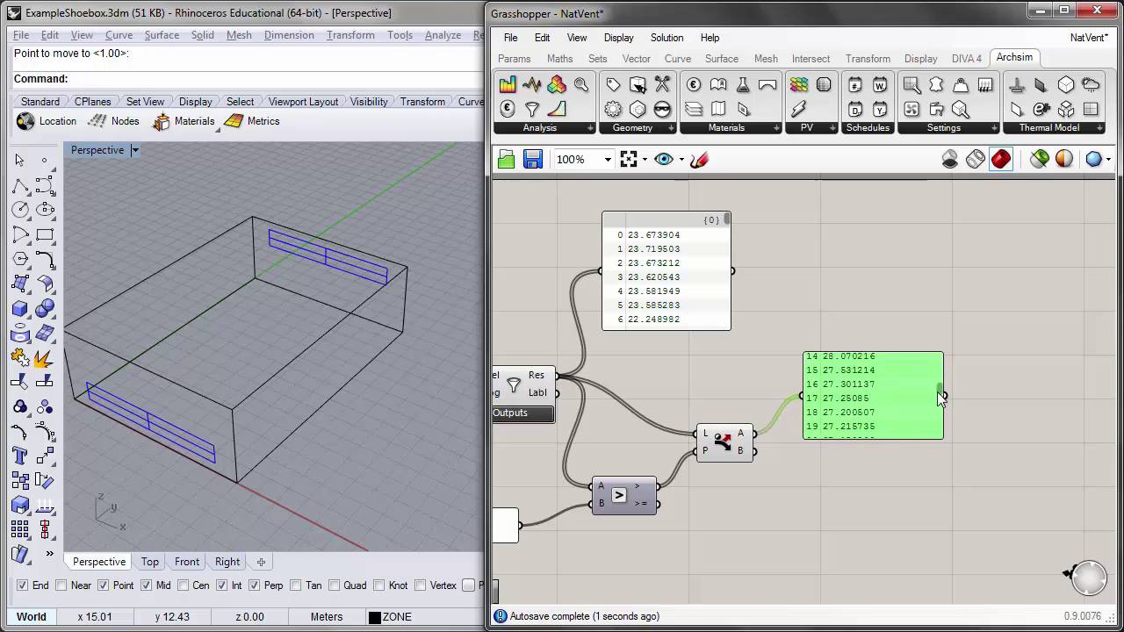
left_click_drag(941, 397, 939, 358)
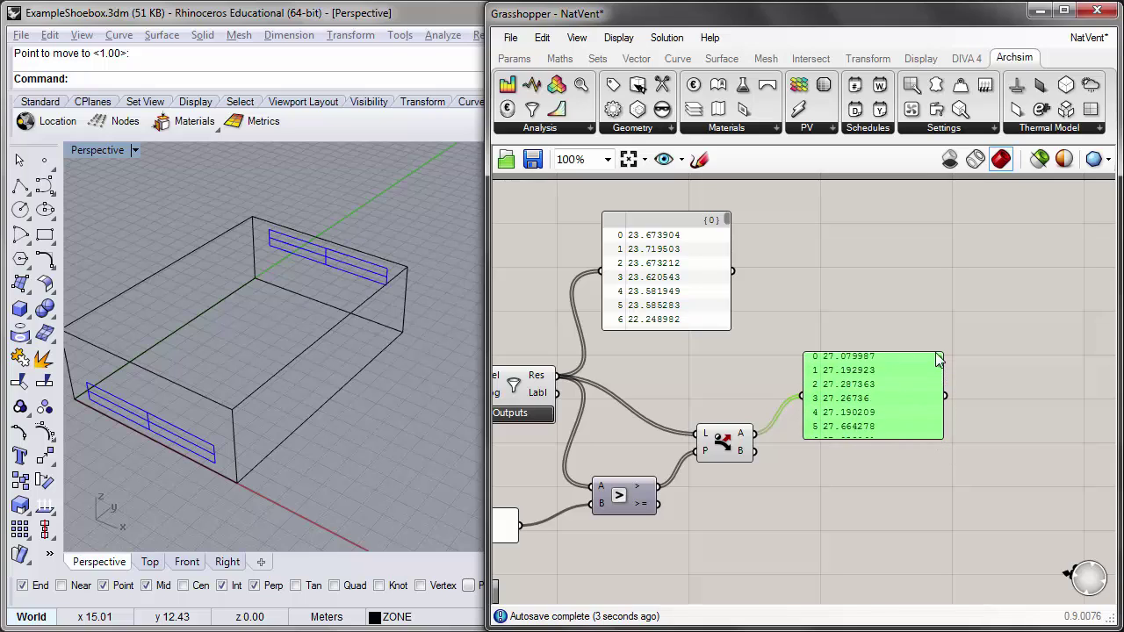
- Inspect Dispatch's B output in the panel and reconnect the A output in its place
left_click_drag(753, 451, 803, 396)
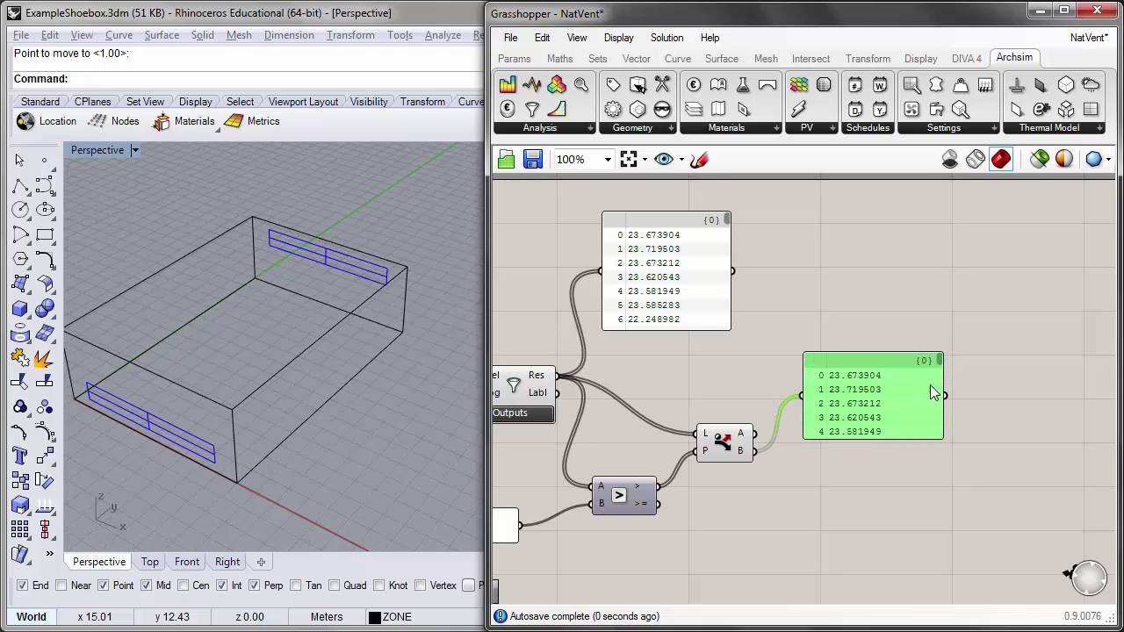
mouse_move(937, 362)
left_mouse_down()
mouse_move(937, 421)
mouse_move(937, 358)
left_mouse_up()
left_click_drag(753, 432, 802, 396, "shift")
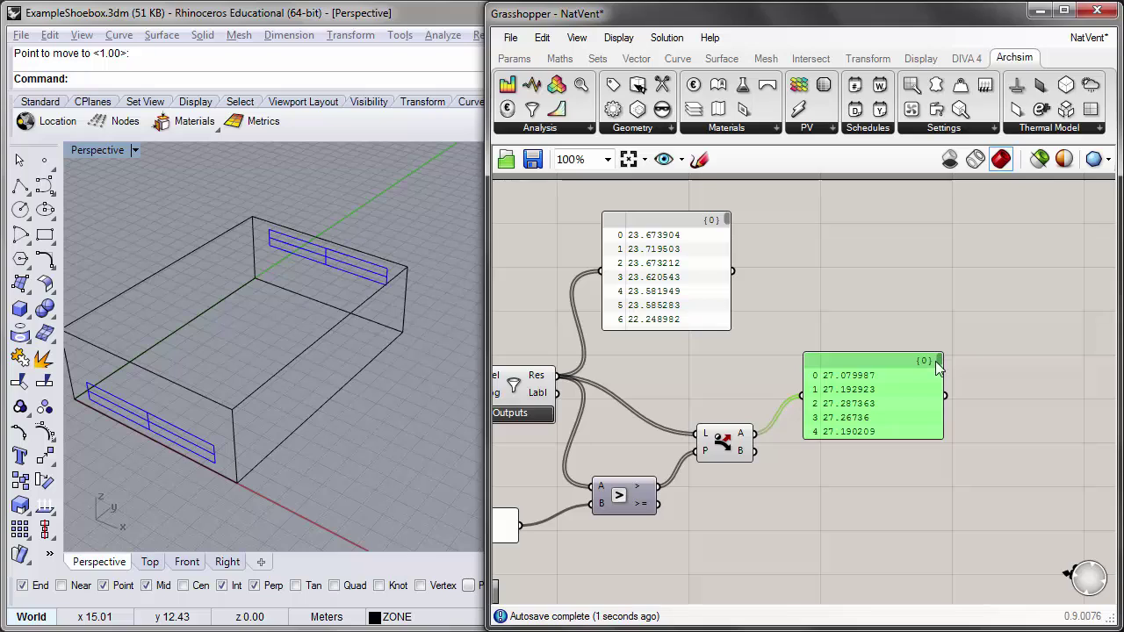
- Enlarge the panel of dispatched temperatures and move it up beside the results panel
mouse_move(947, 365)
left_mouse_down()
mouse_move(945, 345)
mouse_move(941, 417)
mouse_move(943, 344)
left_mouse_up()
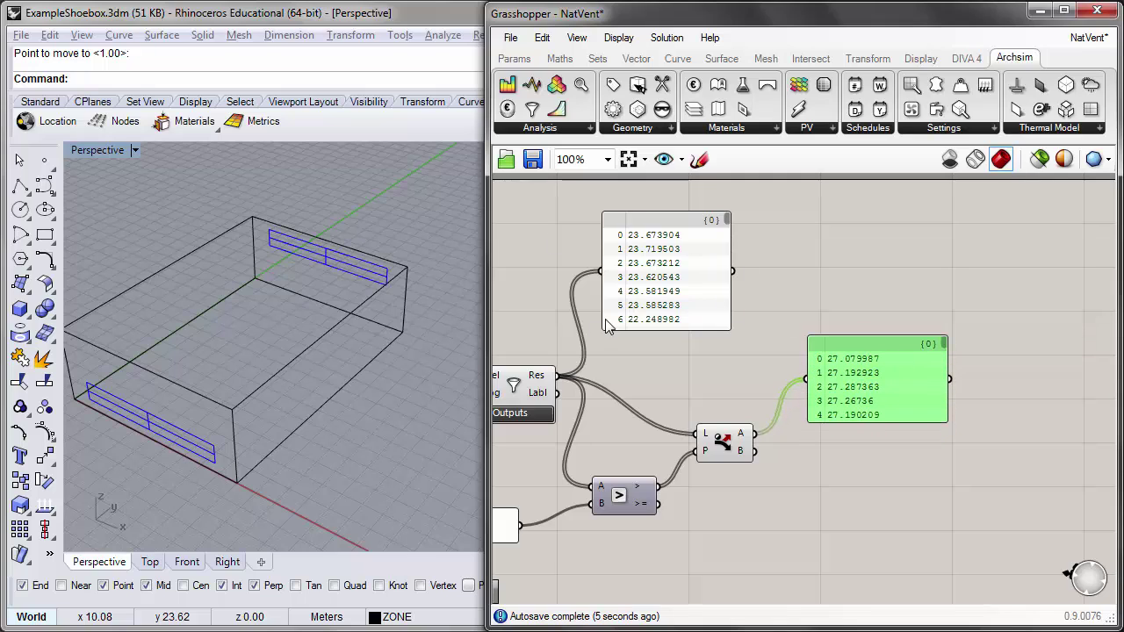
left_click_drag(857, 381, 885, 347)
left_click_drag(901, 310, 901, 267)
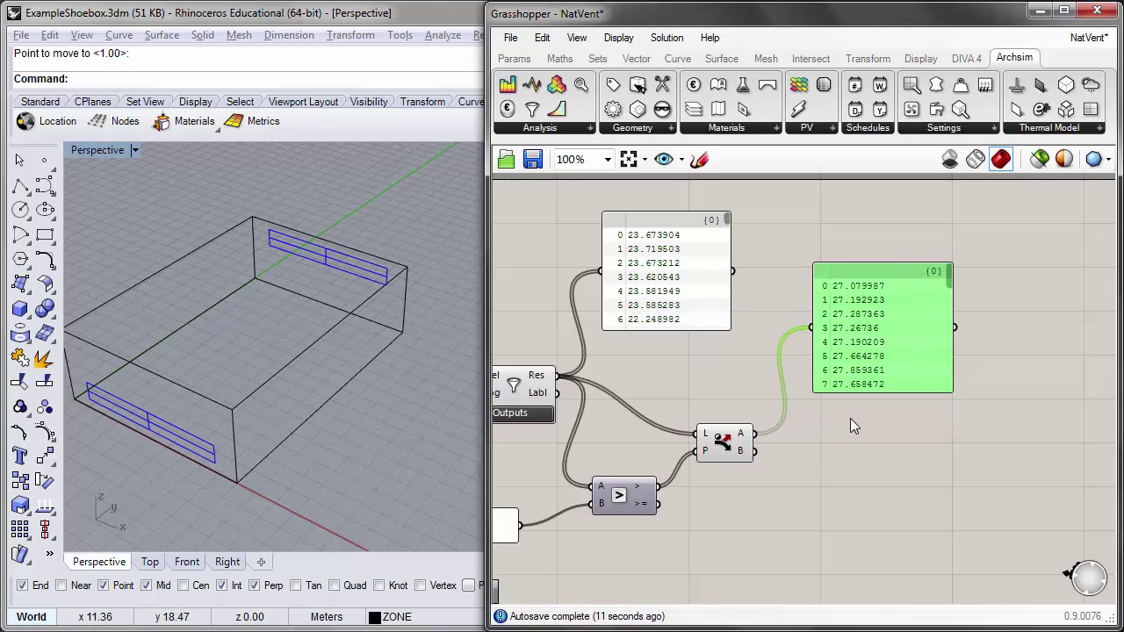
left_click_drag(878, 373, 901, 321)
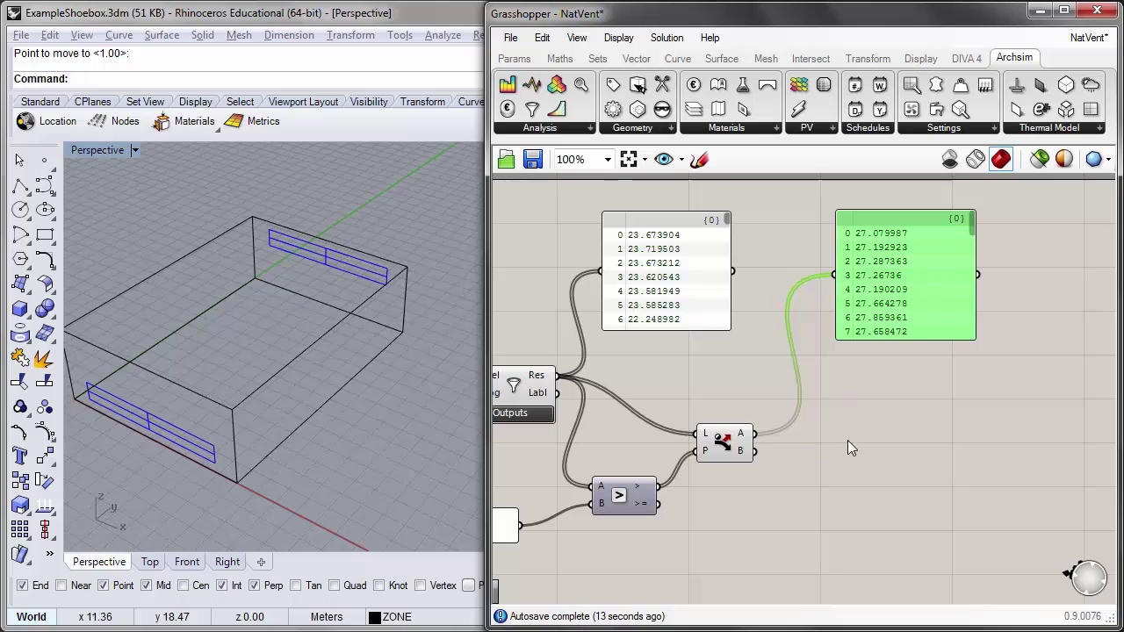
- Add a List Length component between Dispatch's A output and the panel so the panel shows the list's length
left_click(858, 420)
double_click(856, 418)
type("lengt")
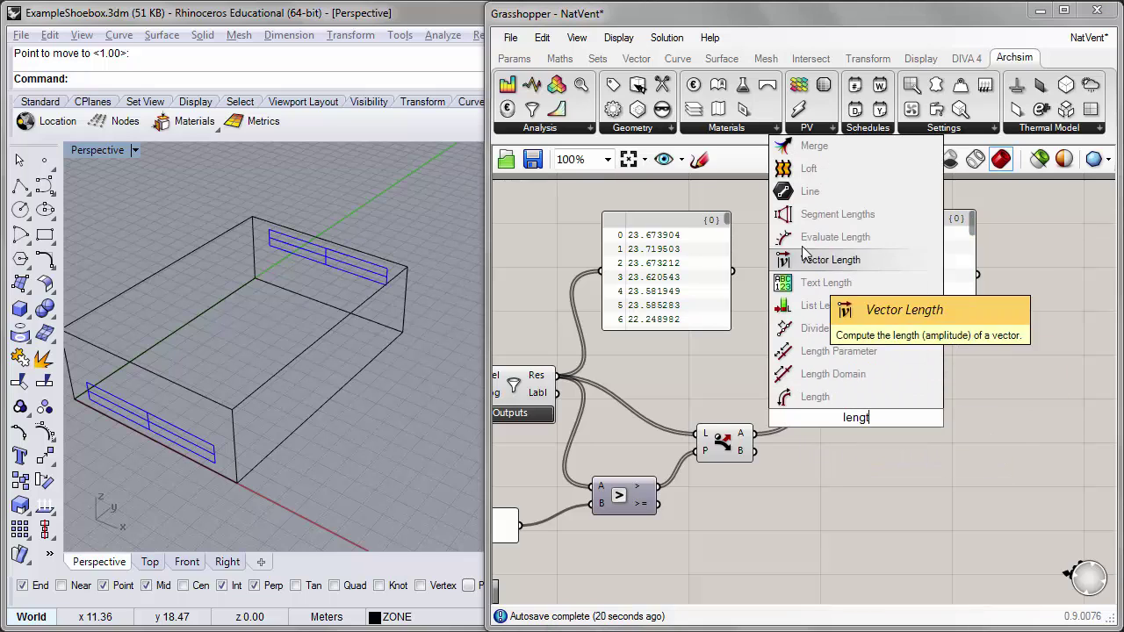
left_click(825, 305)
left_click_drag(847, 420, 811, 443)
left_click_drag(867, 298, 945, 421)
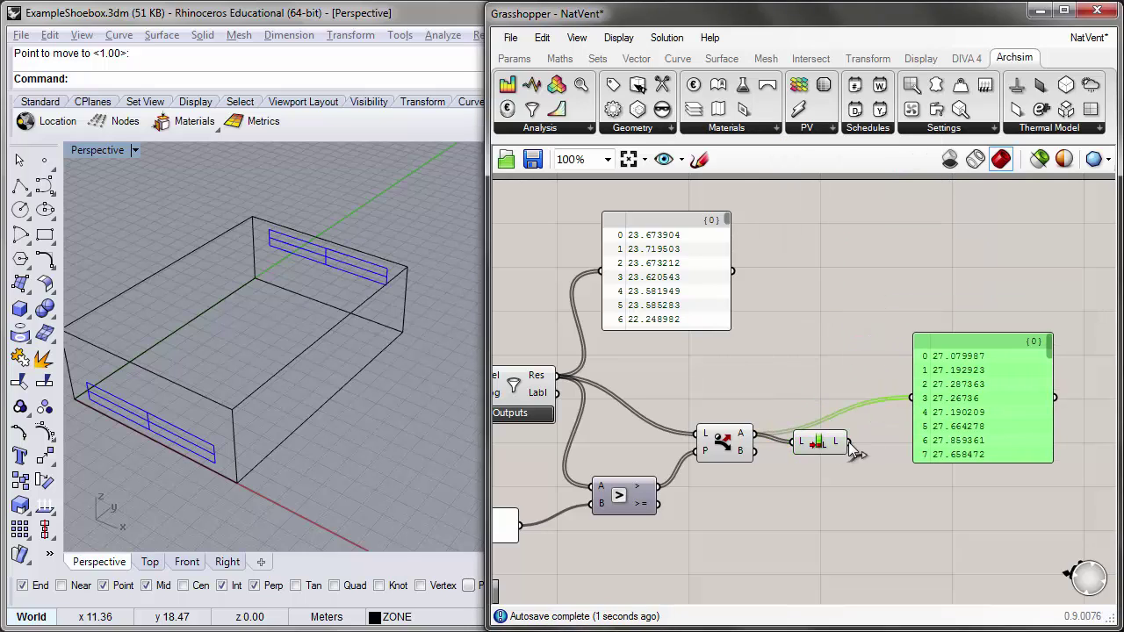
left_click_drag(848, 442, 829, 417)
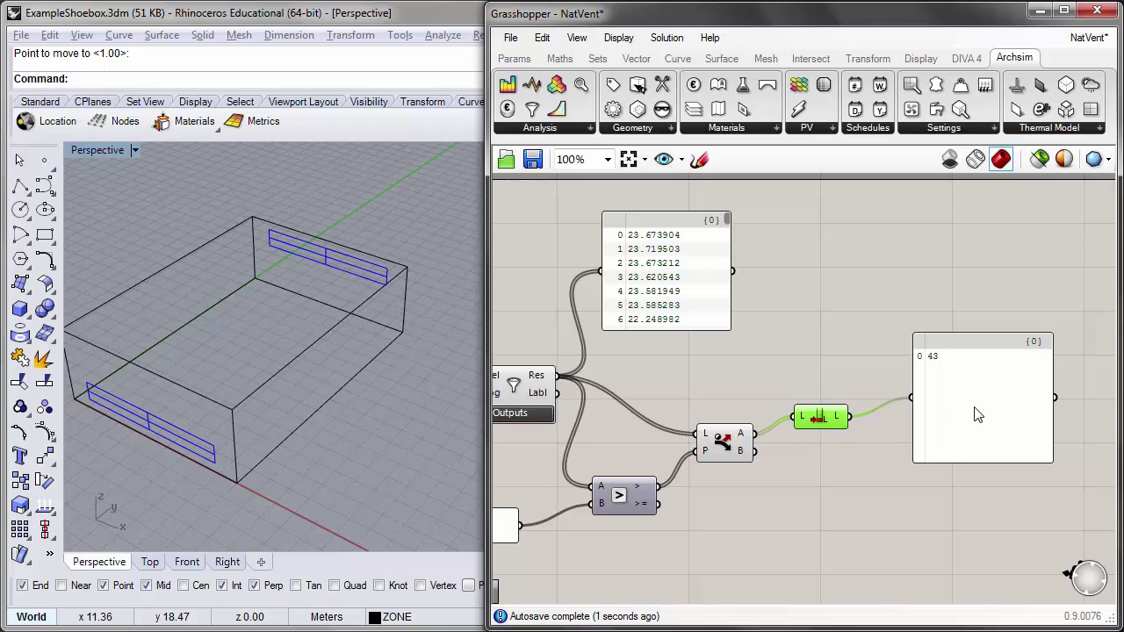
- Move the list length panel closer to the List Length component and shrink it to a compact size
left_click_drag(951, 411, 938, 442)
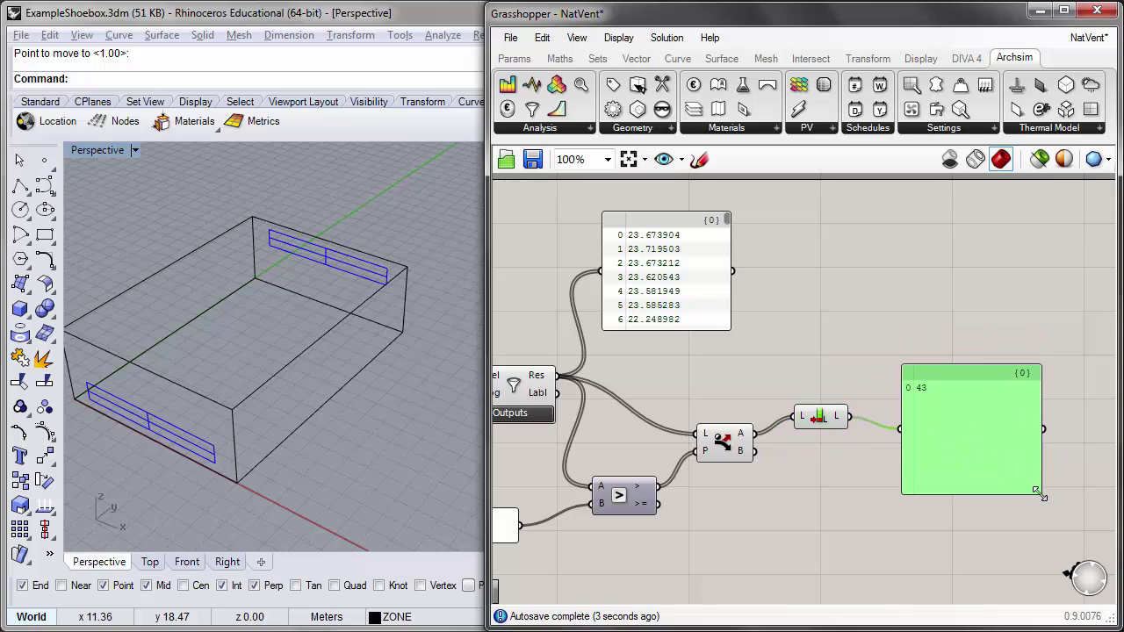
left_click_drag(1038, 496, 979, 428)
right_click_drag(866, 441, 920, 426)
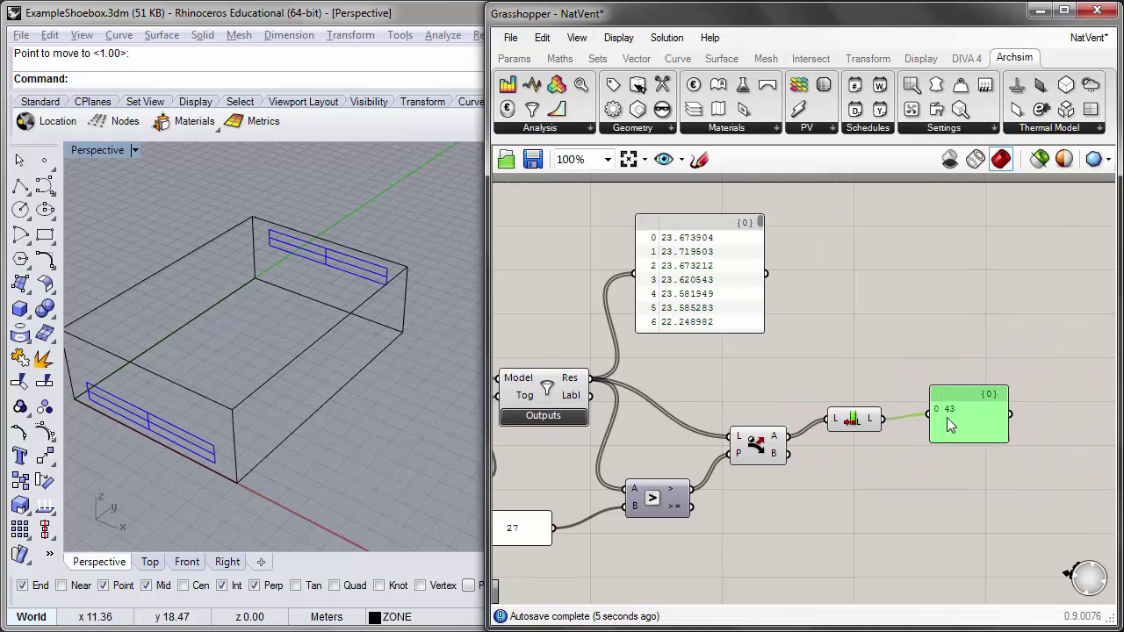
- Move the NatVent_WindowSeparation name panel to just above the list length panel and enlarge it to fit its text on one line
scroll(912, 374, "down", 1)
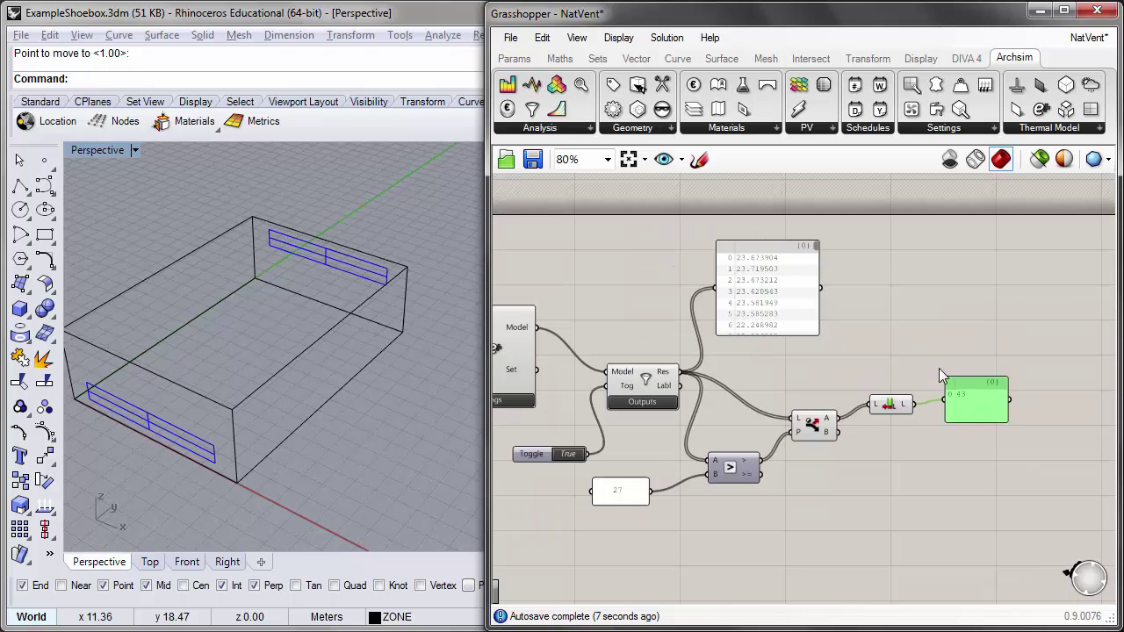
scroll(939, 368, "down", 2)
scroll(539, 360, "up", 2)
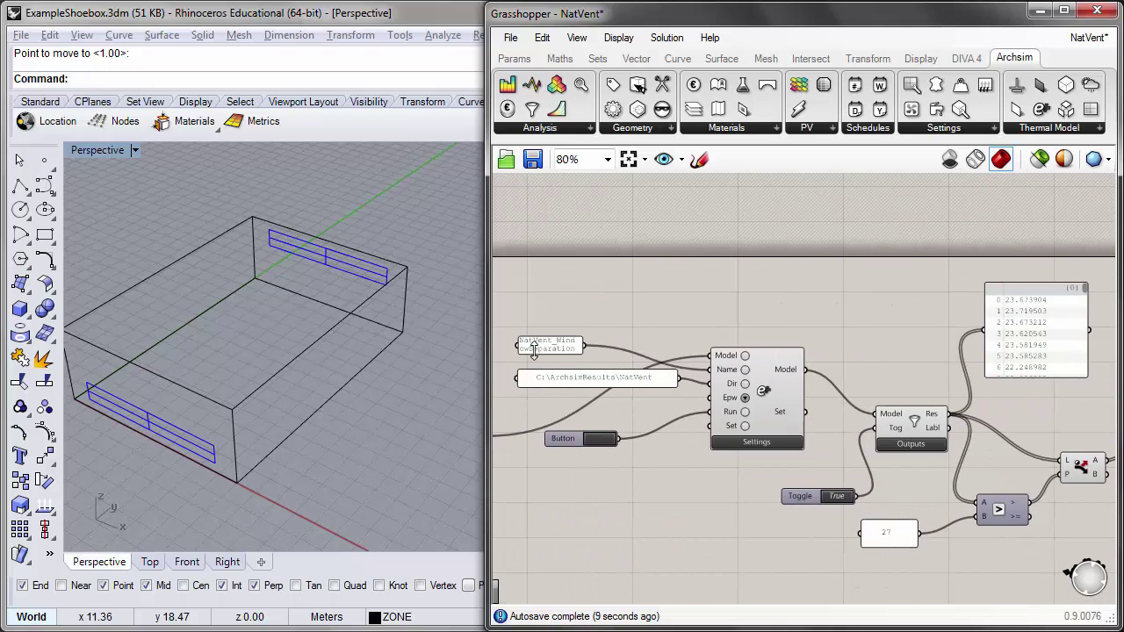
left_click_drag(534, 347, 744, 388)
scroll(521, 322, "down", 3)
scroll(684, 357, "up", 5)
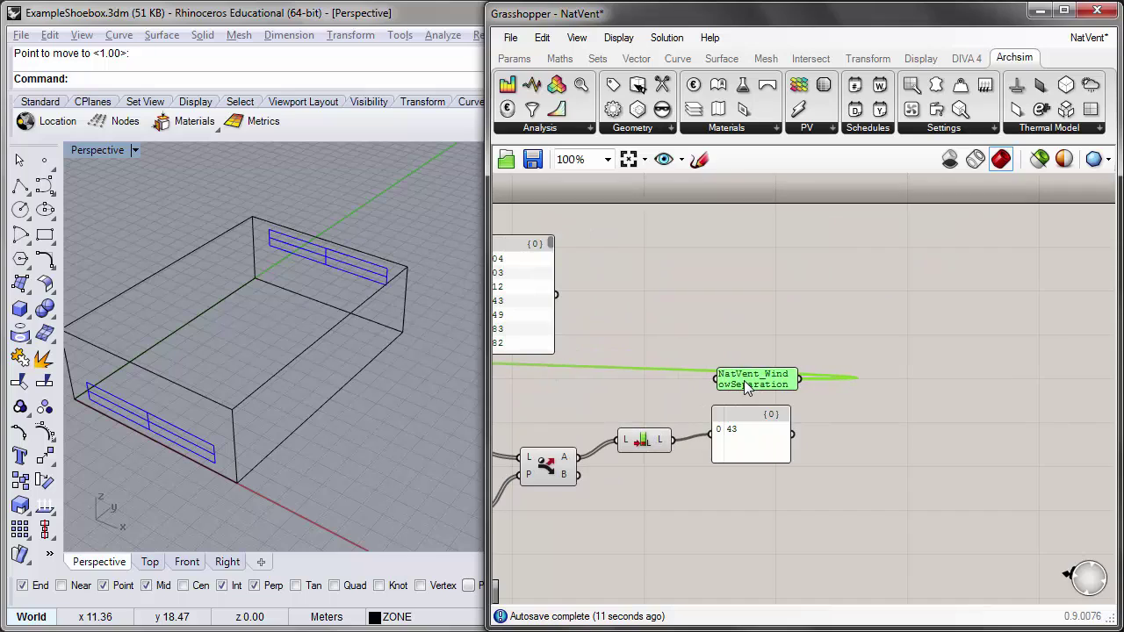
scroll(738, 388, "up", 2)
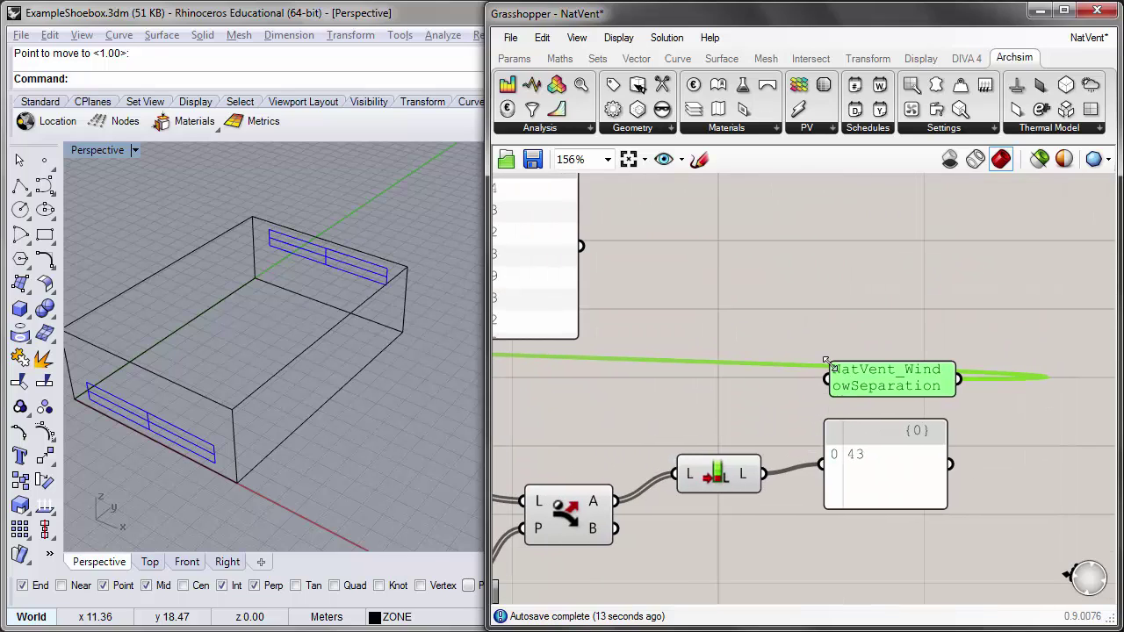
left_click_drag(825, 361, 707, 327)
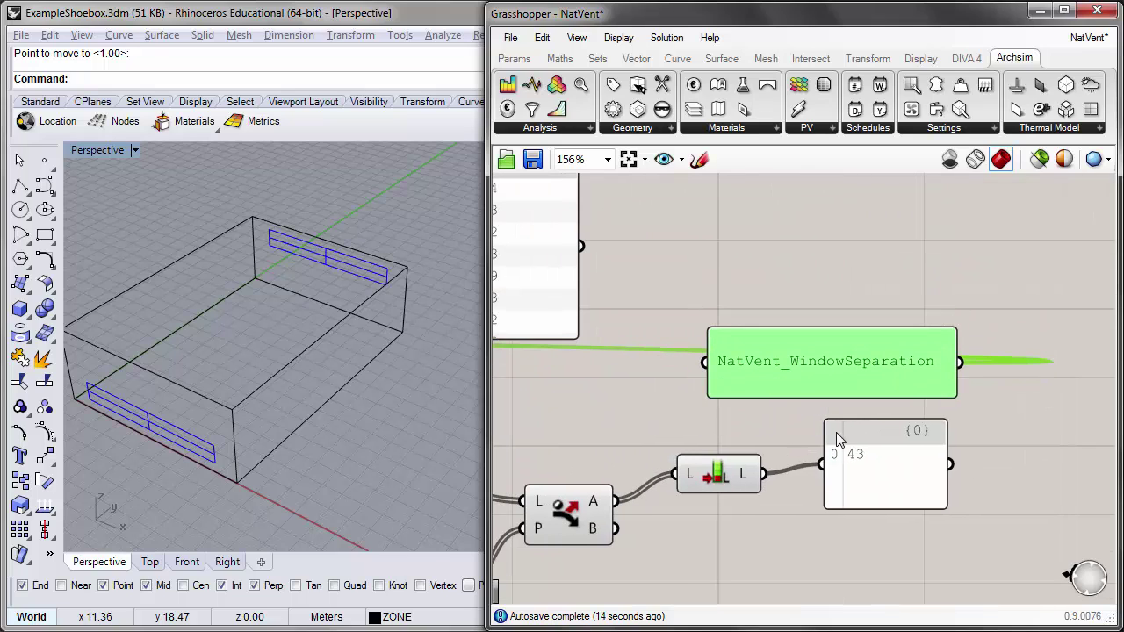
left_click(740, 430)
right_click_drag(741, 431, 780, 418)
scroll(912, 409, "down", 1)
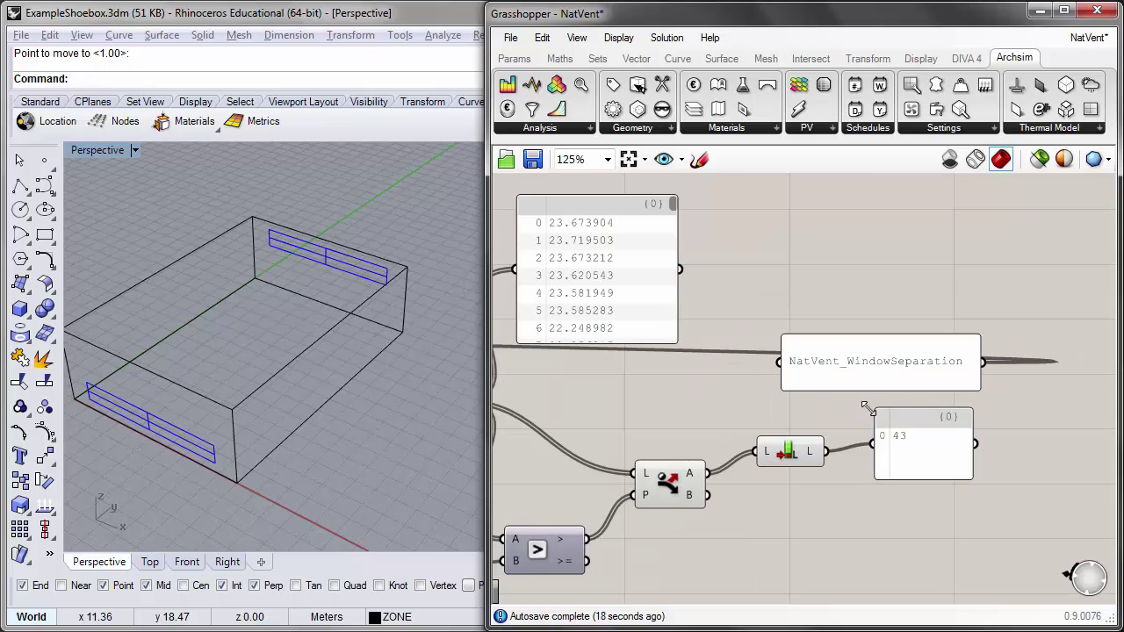
- Set the simulation name panel to Baseline to load that variant's results into the count of hours above 27 °C
double_click(886, 376)
type("Baseline")
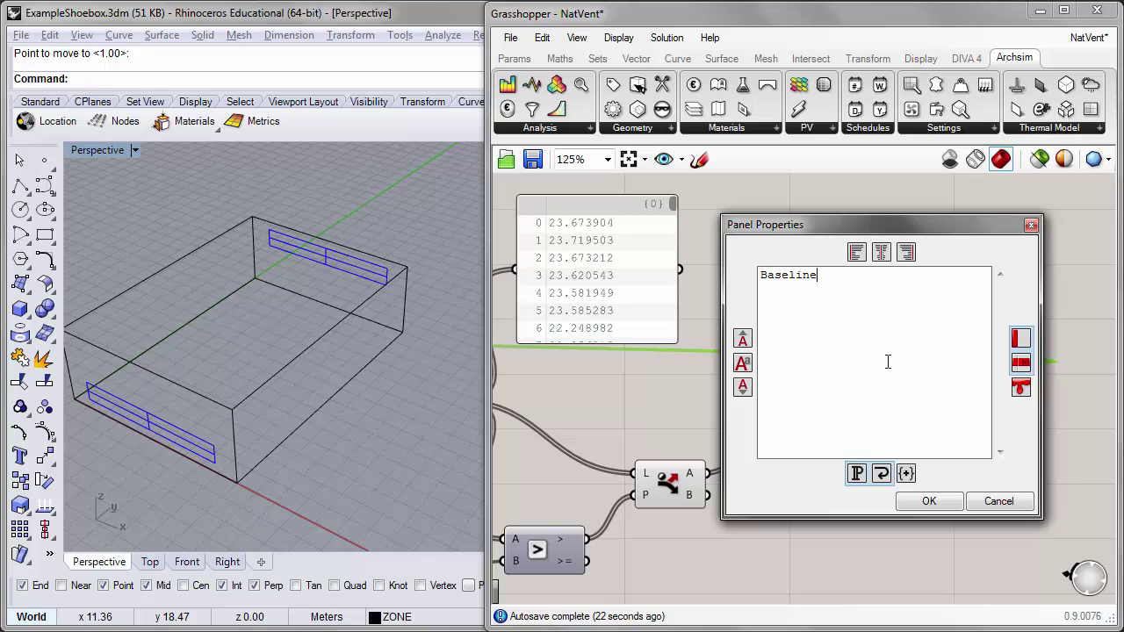
left_click(904, 499)
left_click(829, 527)
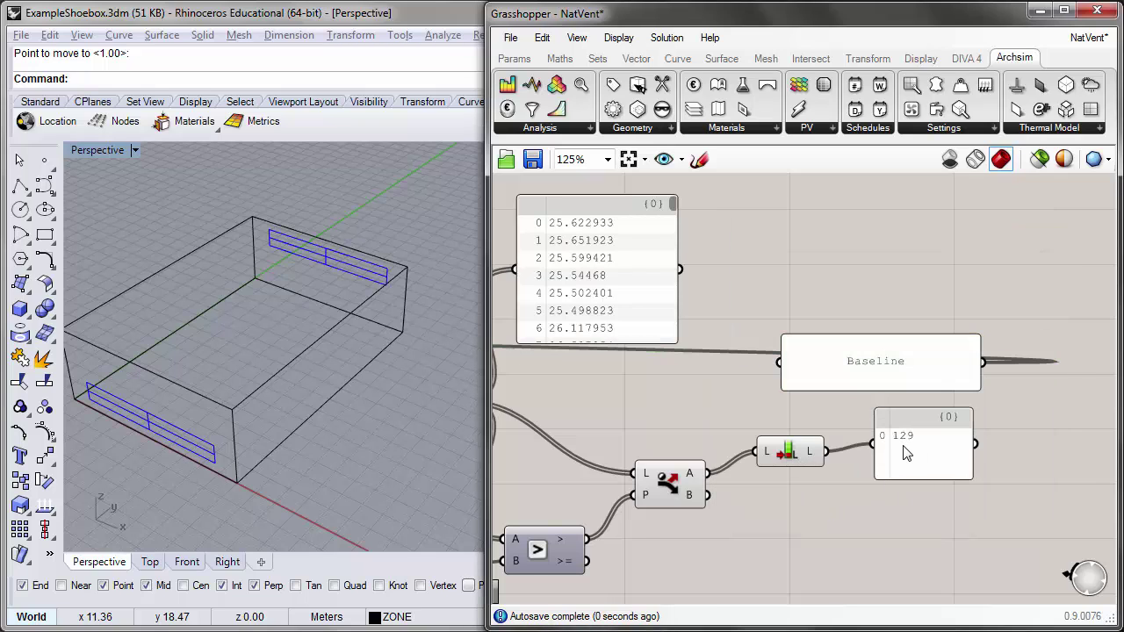
right_click_drag(886, 444, 965, 437)
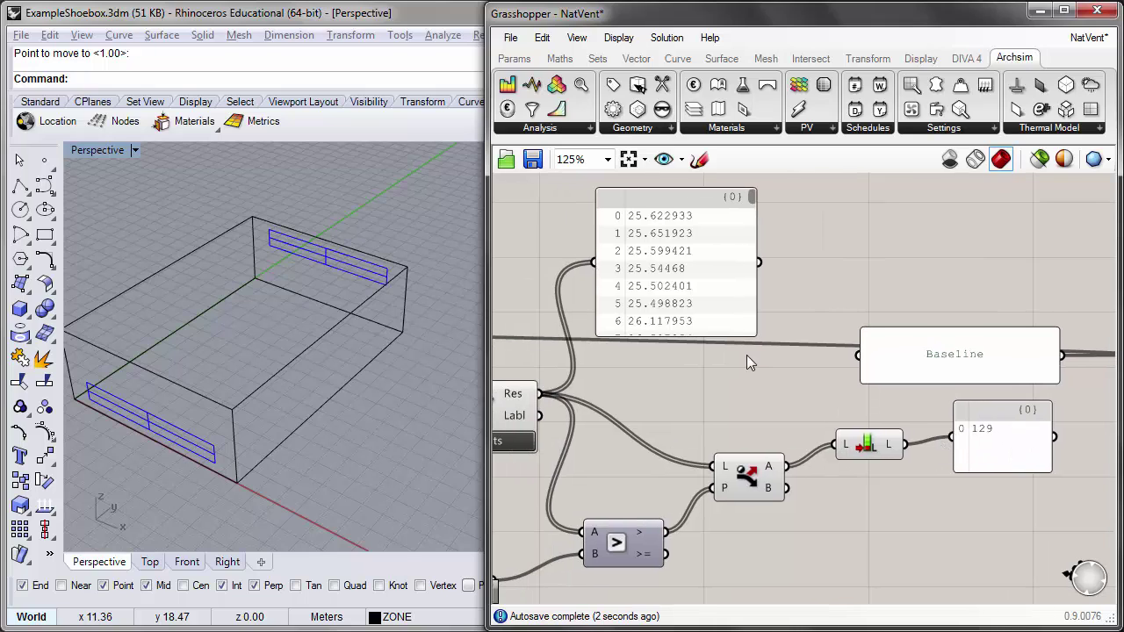
- Duplicate the List Length component, feed it from the Outputs component's Res output and connect it to a new panel
left_click(872, 452)
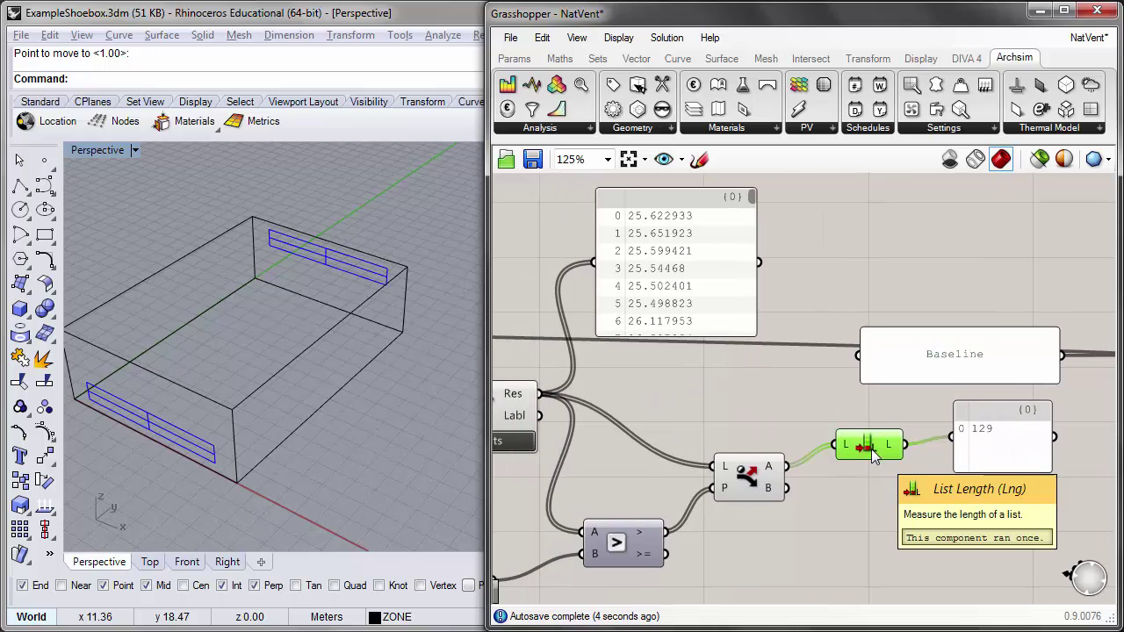
left_click_drag(872, 452, 713, 379, "alt")
left_click_drag(540, 394, 681, 395)
double_click(770, 400)
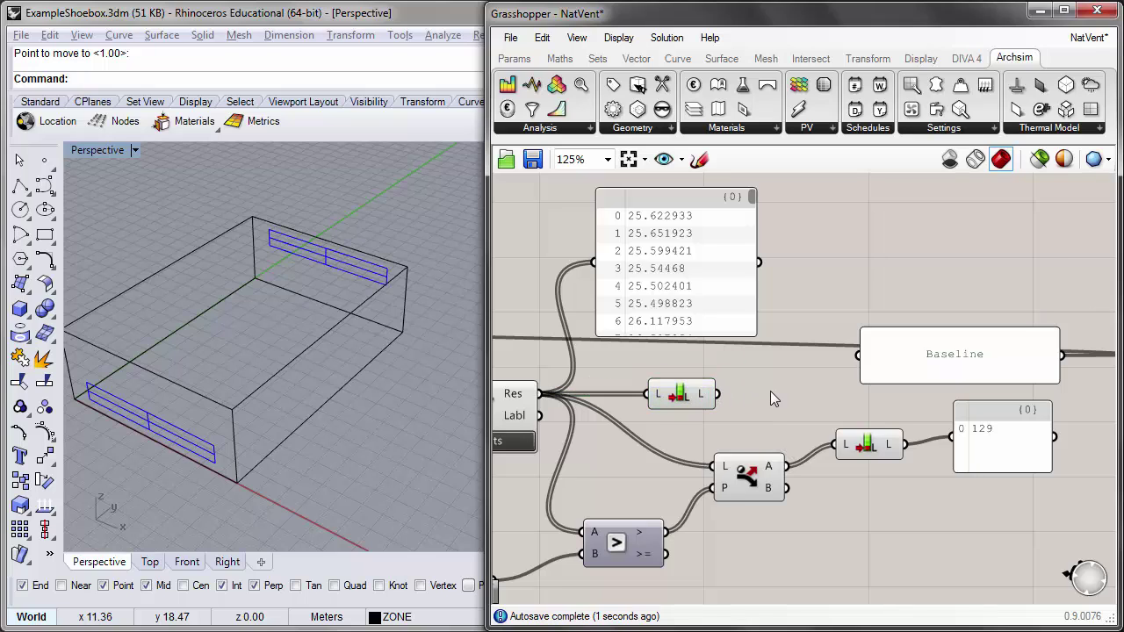
left_click_drag(770, 395, 803, 393)
left_click_drag(714, 393, 719, 392)
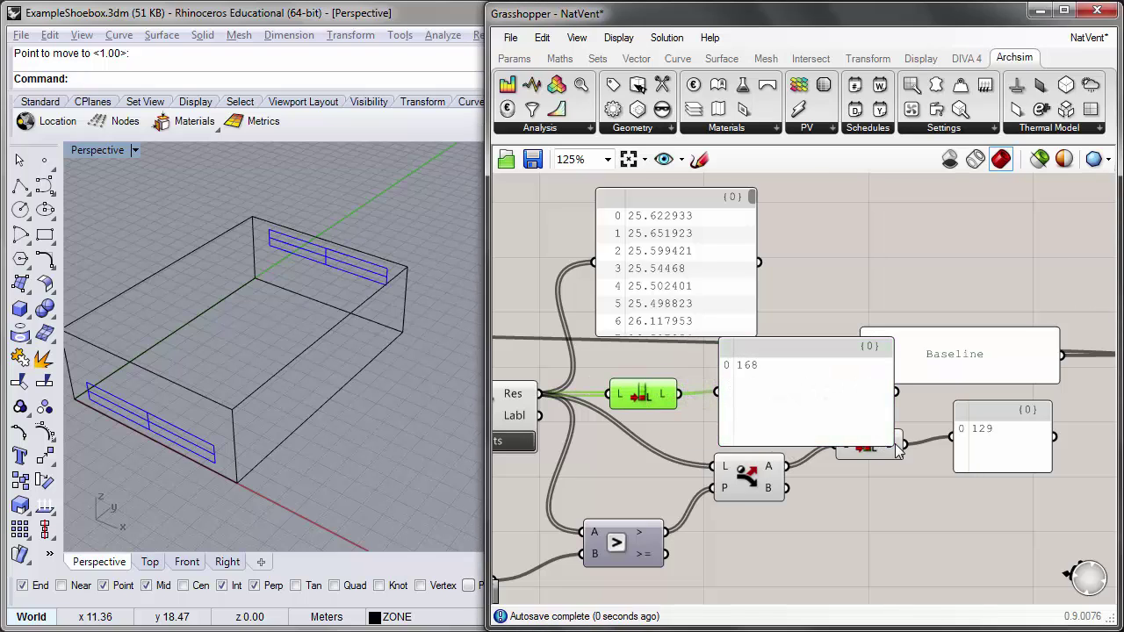
- Shrink the new total-length panel and arrange it and its List Length component compactly beside the Outputs component
left_click_drag(888, 441, 786, 395)
left_click_drag(755, 384, 730, 408)
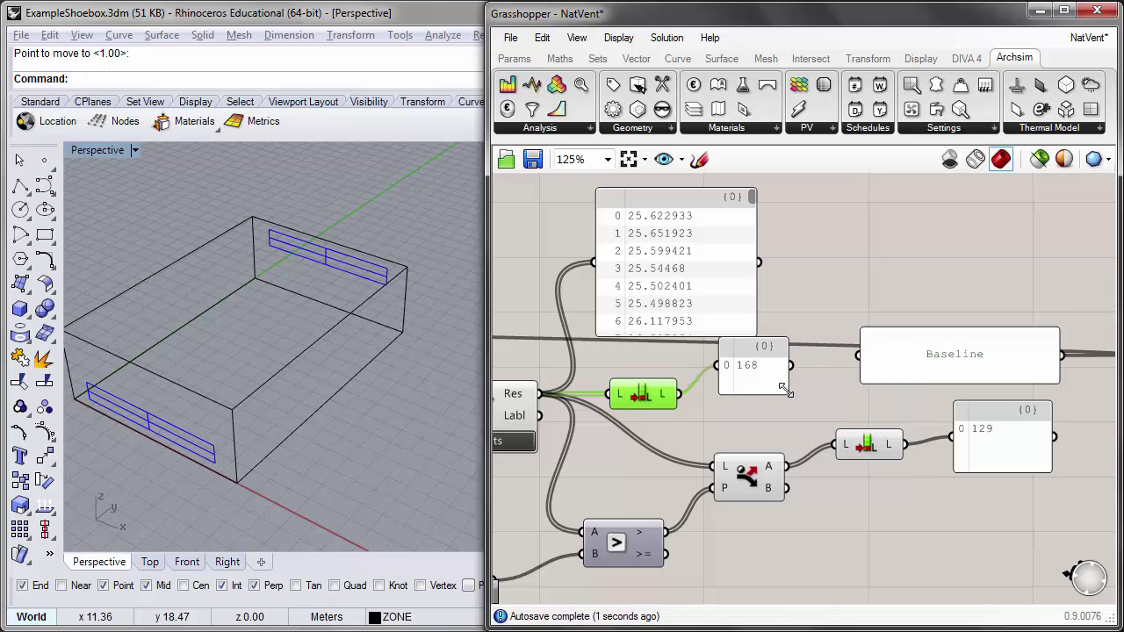
left_click_drag(641, 404, 617, 402)
left_click(737, 391)
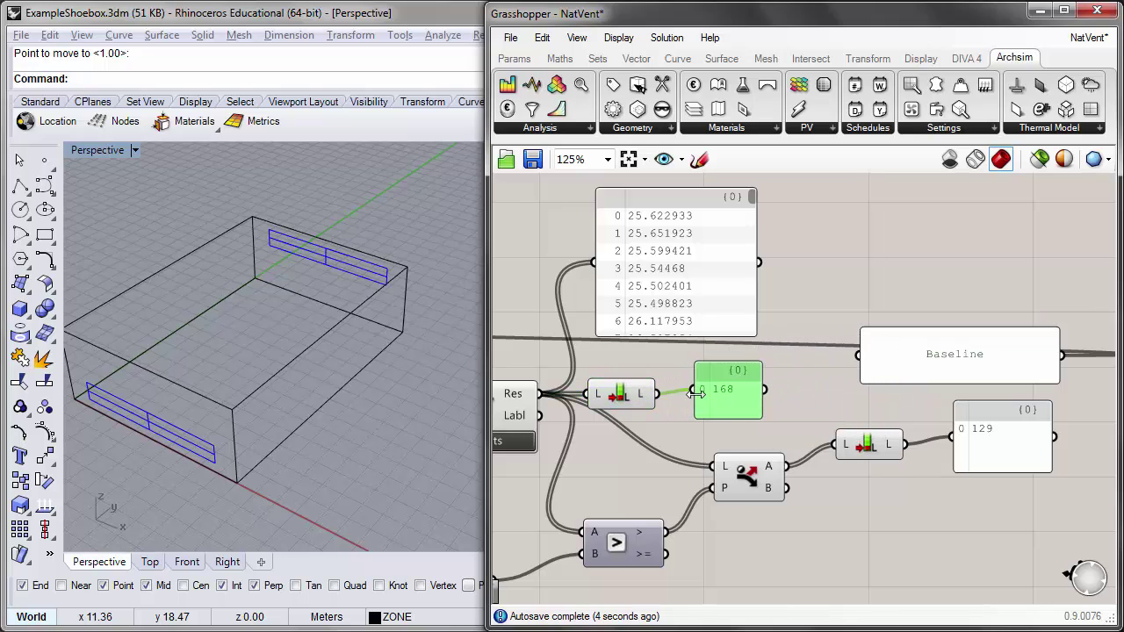
- Delete the duplicated List Length component together with its panel
left_click(766, 379)
left_click_drag(766, 379, 587, 431)
key("Delete")
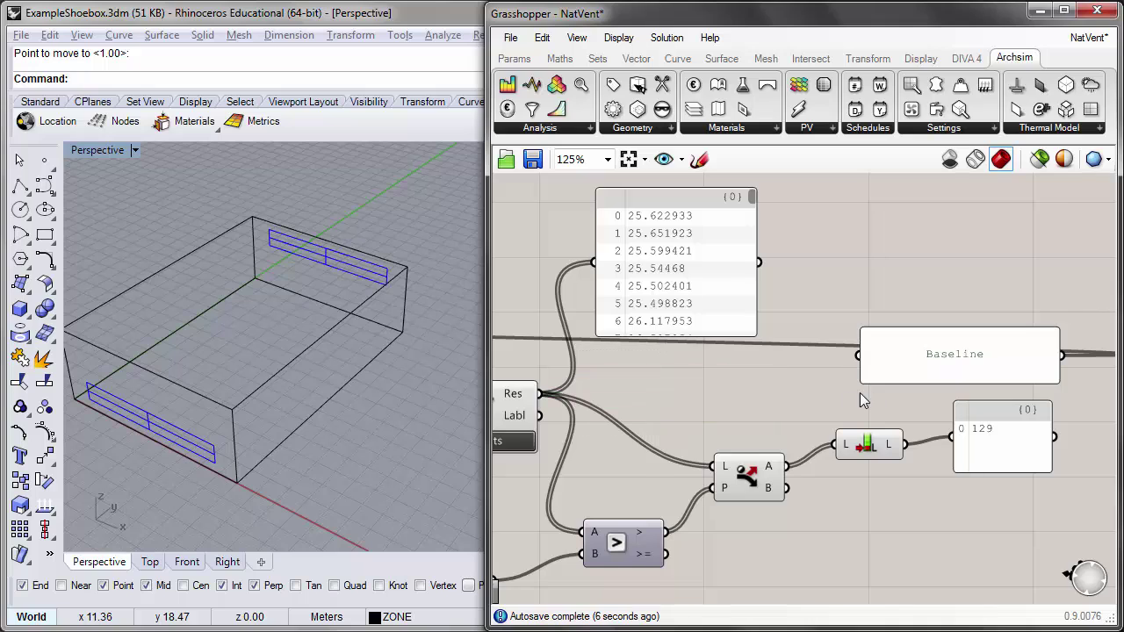
- Set the simulation name panel to NatVent and move the count panel slightly closer to its List Length component
right_click_drag(859, 392, 790, 383)
right_click_drag(922, 446, 901, 446)
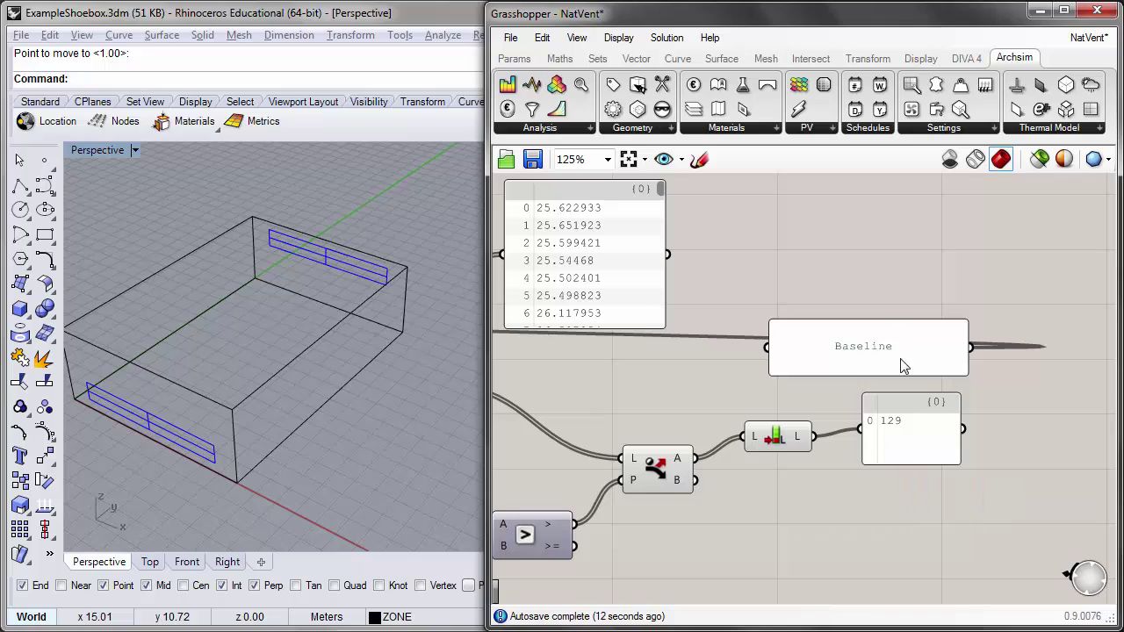
double_click(873, 349)
type("NatVent")
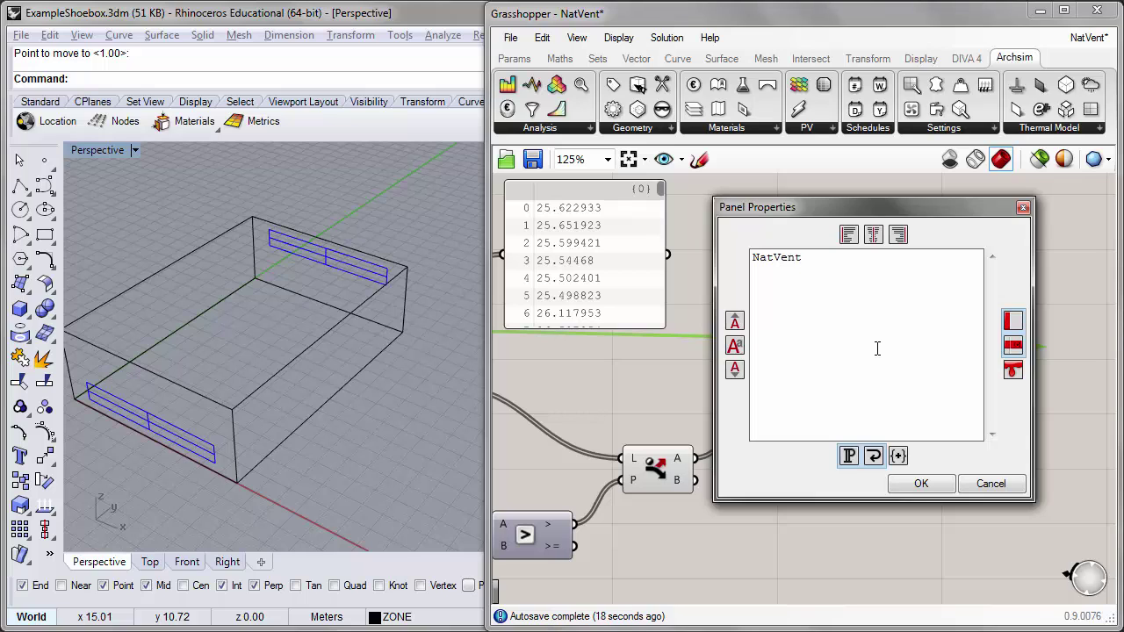
left_click(921, 483)
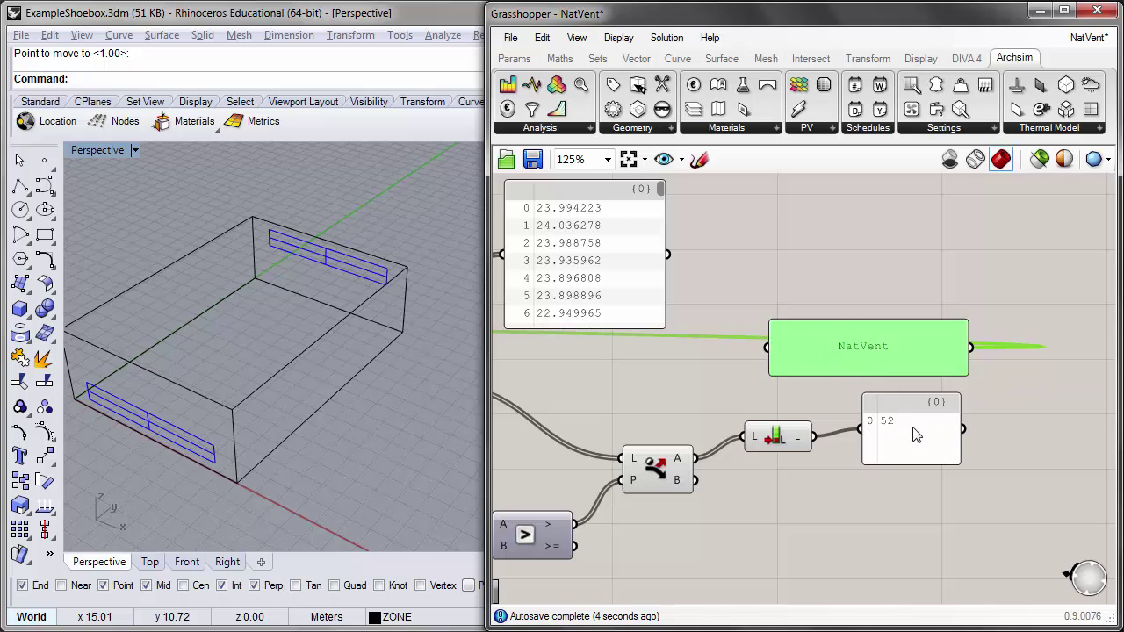
mouse_move(873, 446)
left_mouse_down()
mouse_move(867, 457)
mouse_move(889, 445)
mouse_move(880, 435)
left_mouse_up()
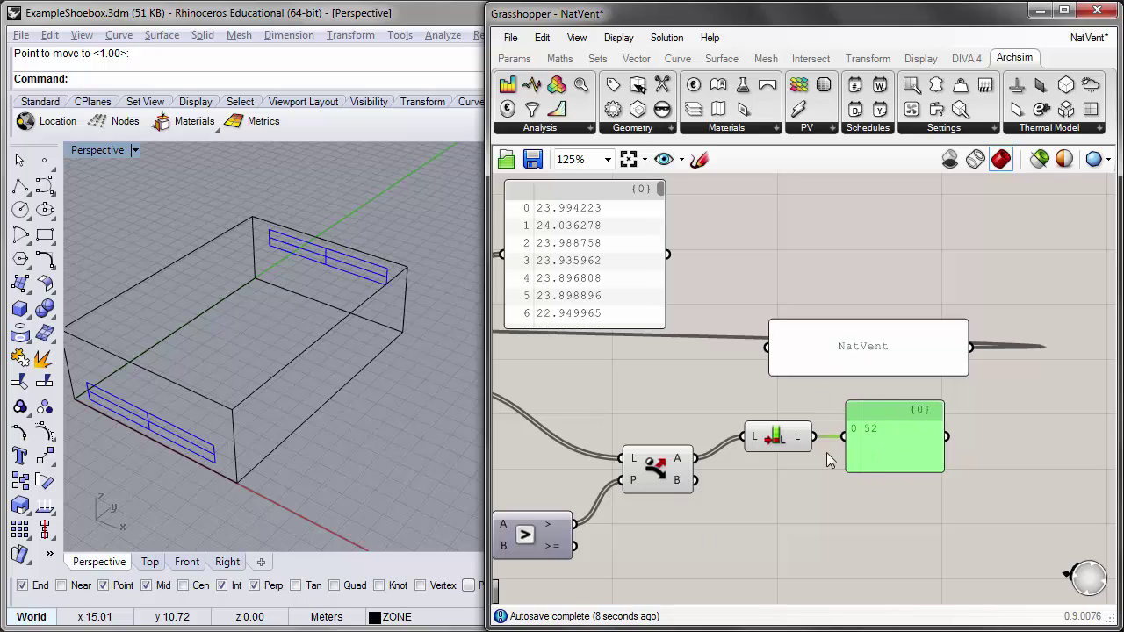
- Set the simulation name panel to NatVent_WindowSeparation to load the window separation variant's count
double_click(841, 353)
left_click(840, 353)
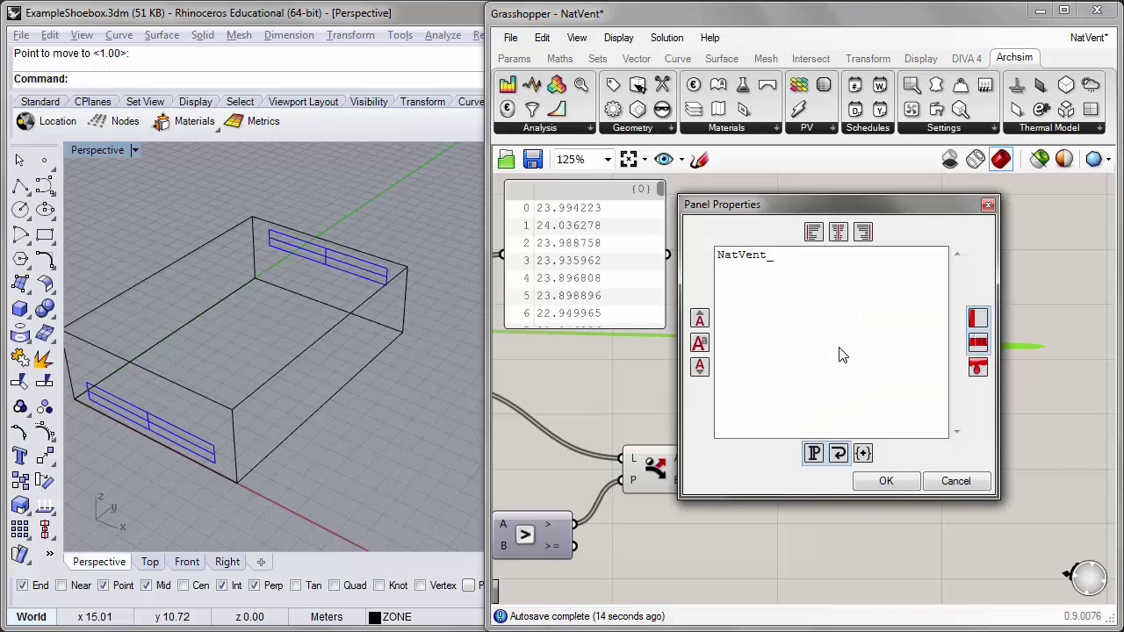
type("_WindowSeparation")
left_click(885, 481)
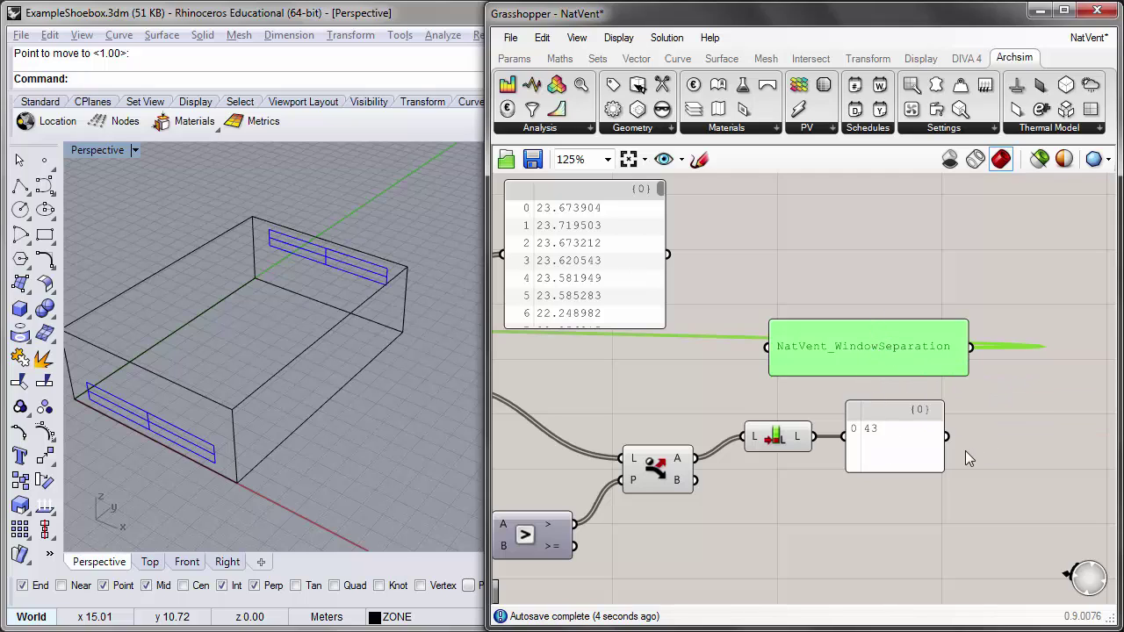
left_click(863, 551)
right_click_drag(629, 368, 798, 371)
scroll(808, 367, "down", 4)
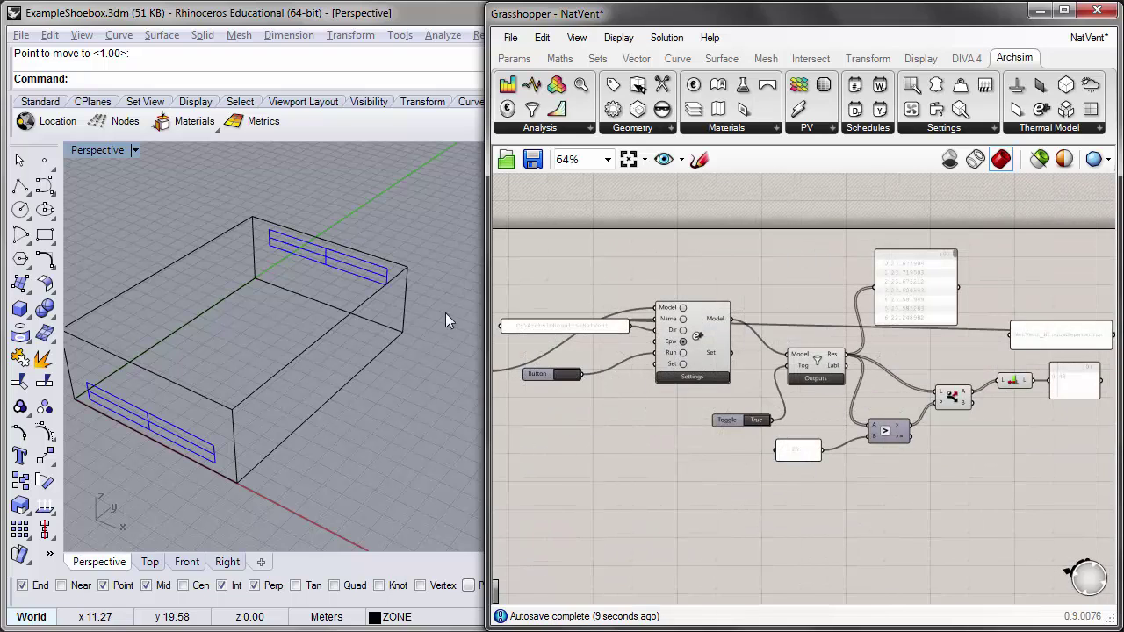
right_click_drag(445, 314, 297, 356)
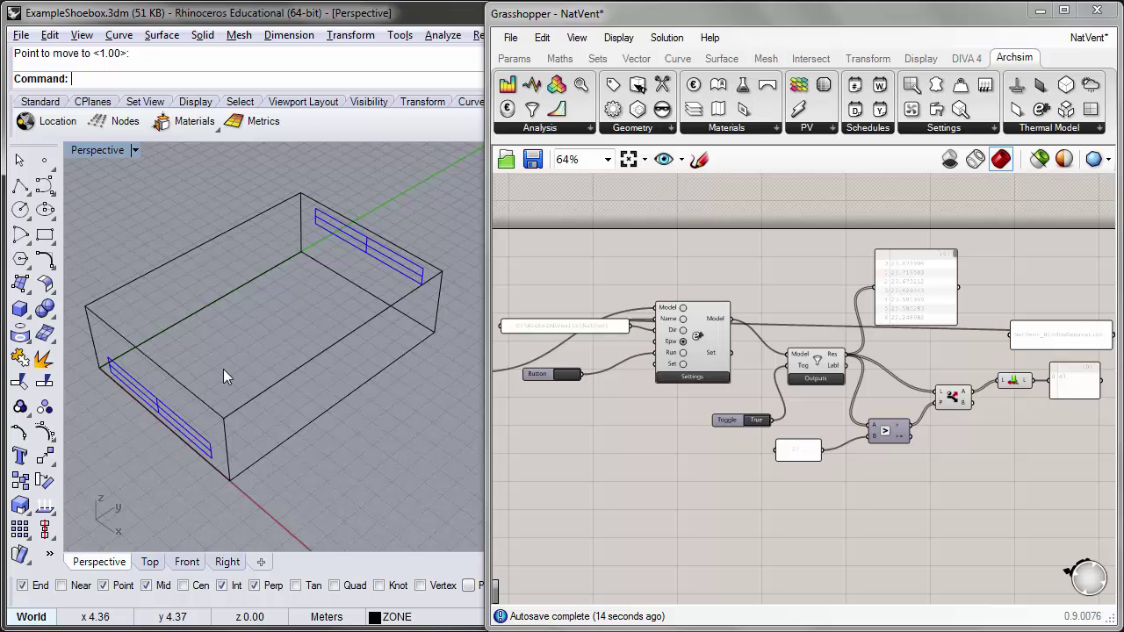
right_click_drag(304, 433, 311, 422)
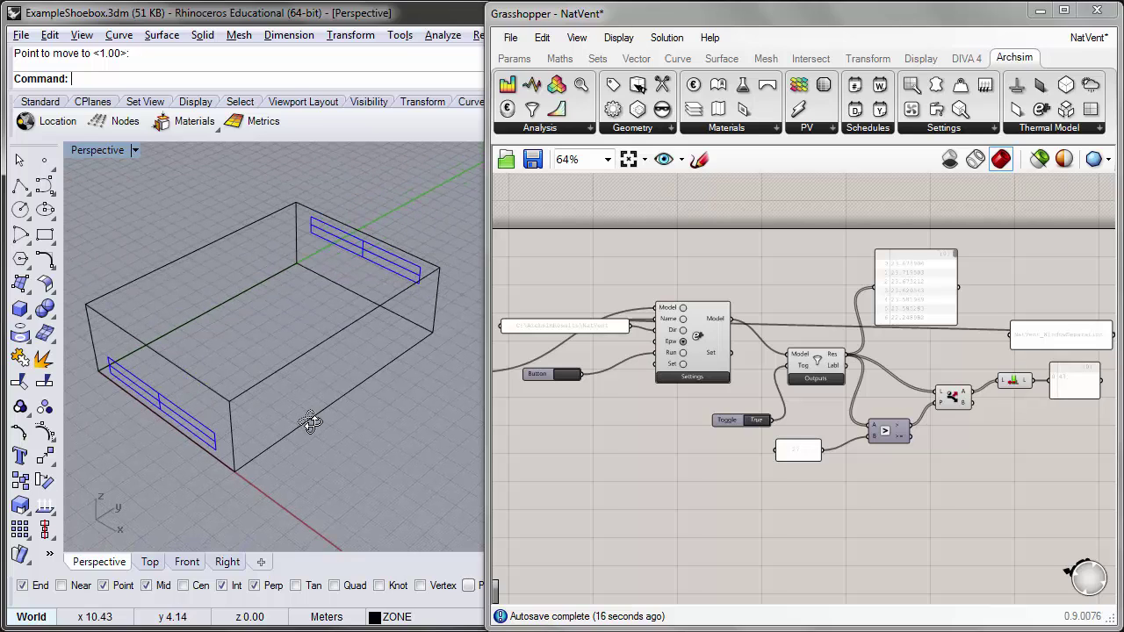